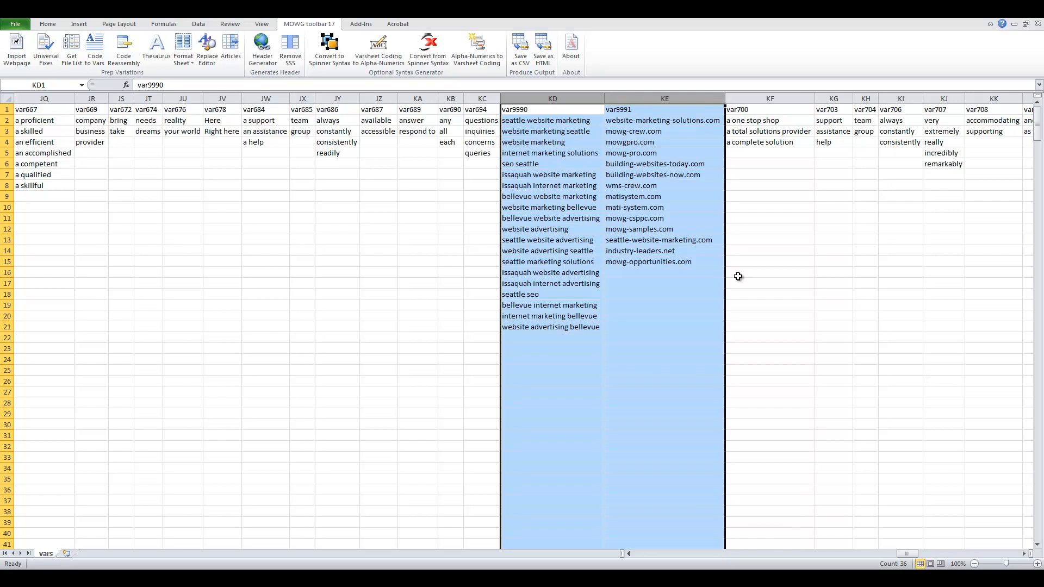
Step: Select the KD (var9990) and KE (var9991) column headers together
left_click_drag(553, 100, 658, 109)
Step: In the index.html source, step through every occurrence of var9990
key("Delete")
key("alt+Tab")
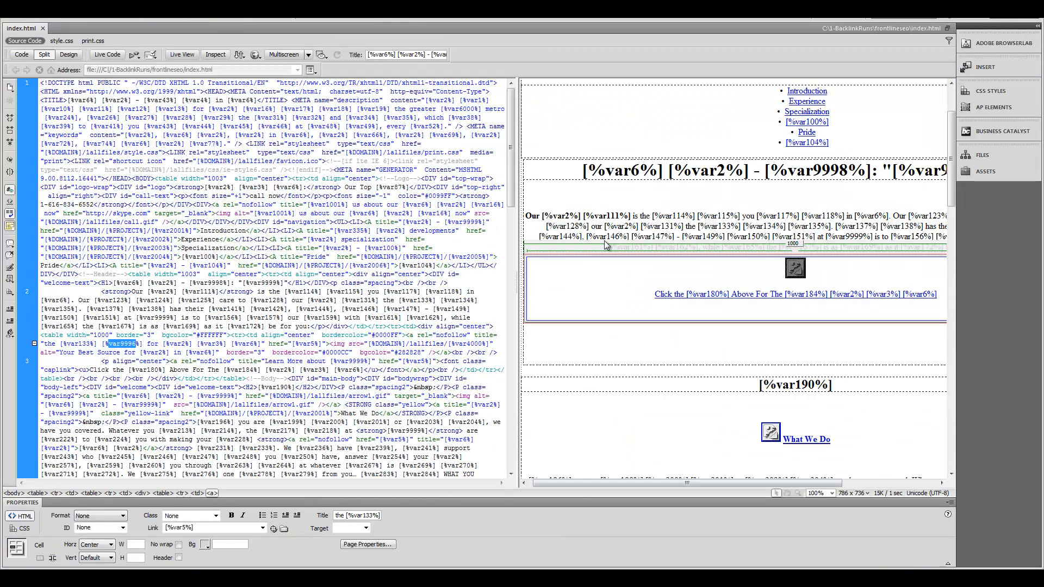
left_click(297, 274)
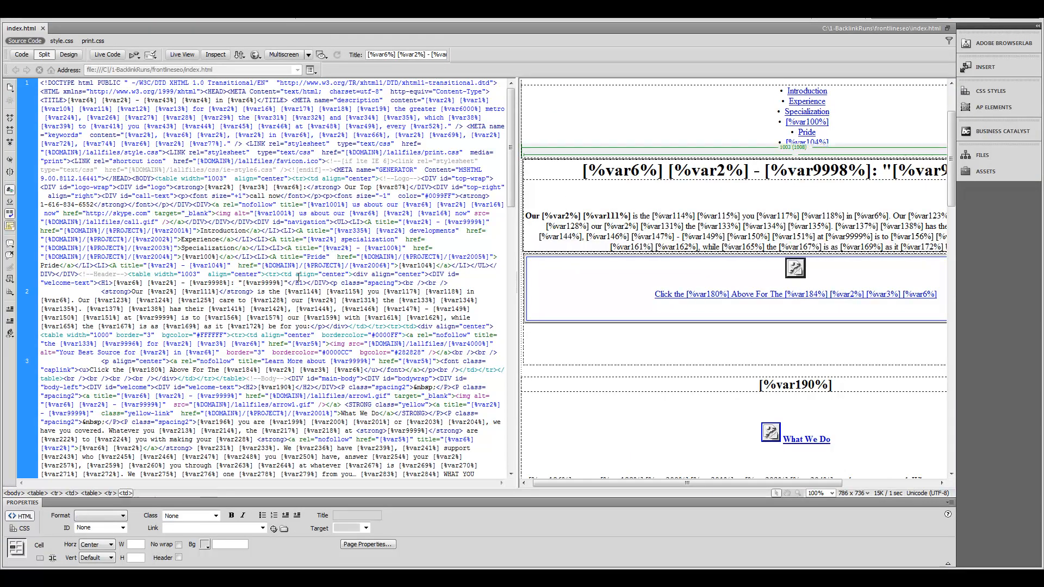
key("ctrl+f")
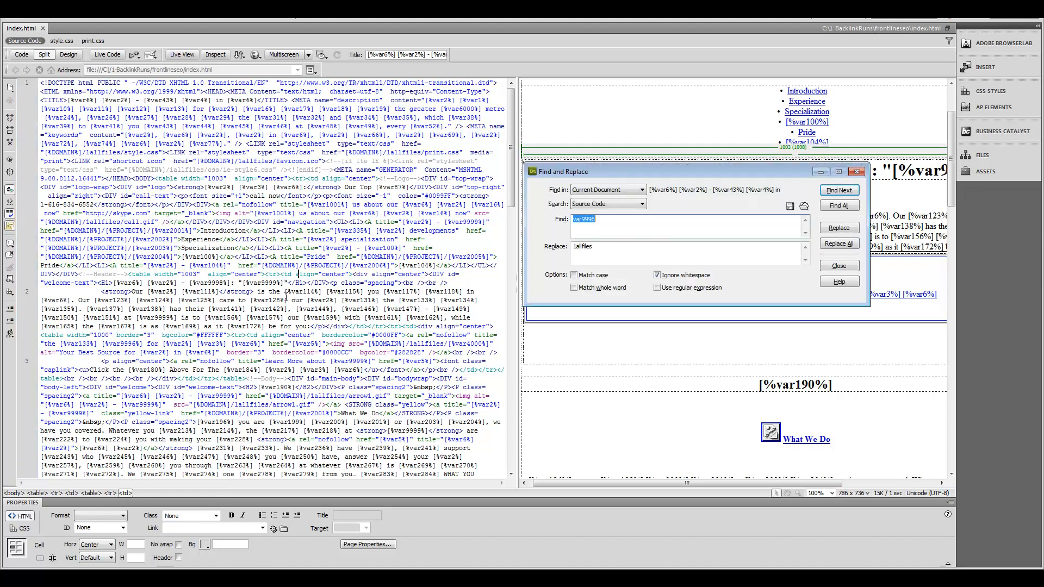
type("var9990")
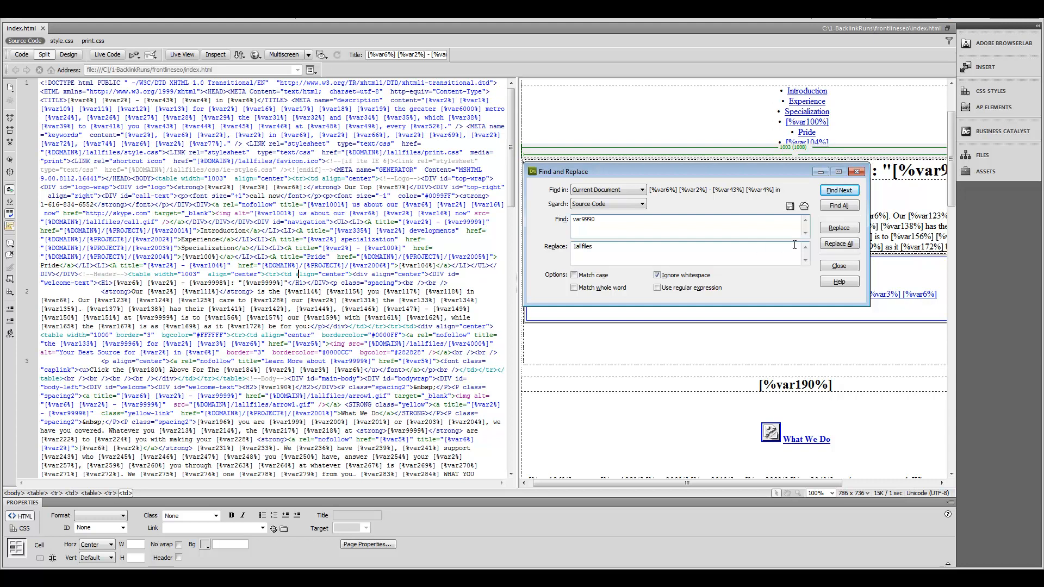
left_click(839, 190)
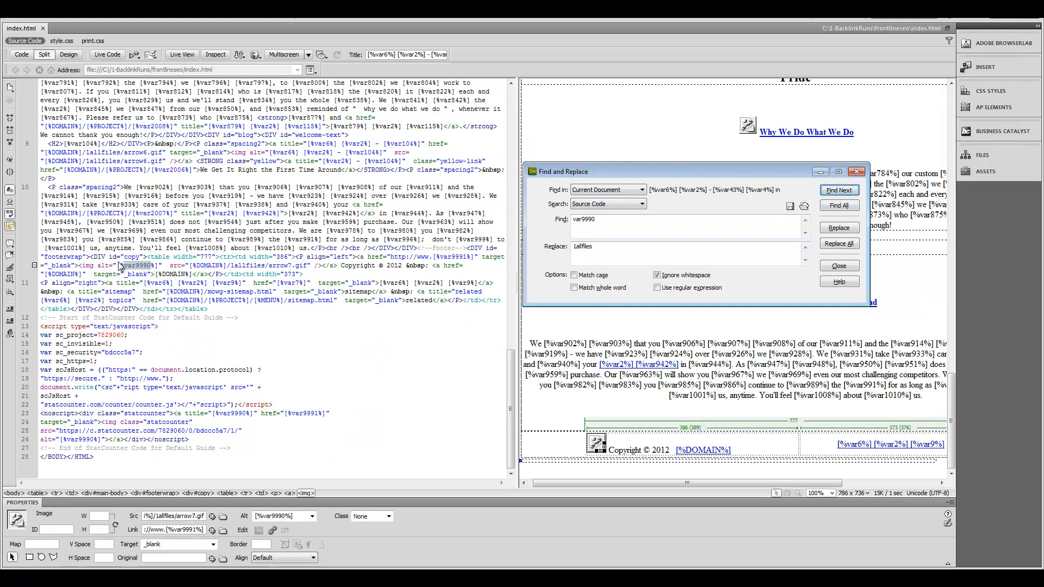
left_click_drag(79, 266, 163, 266)
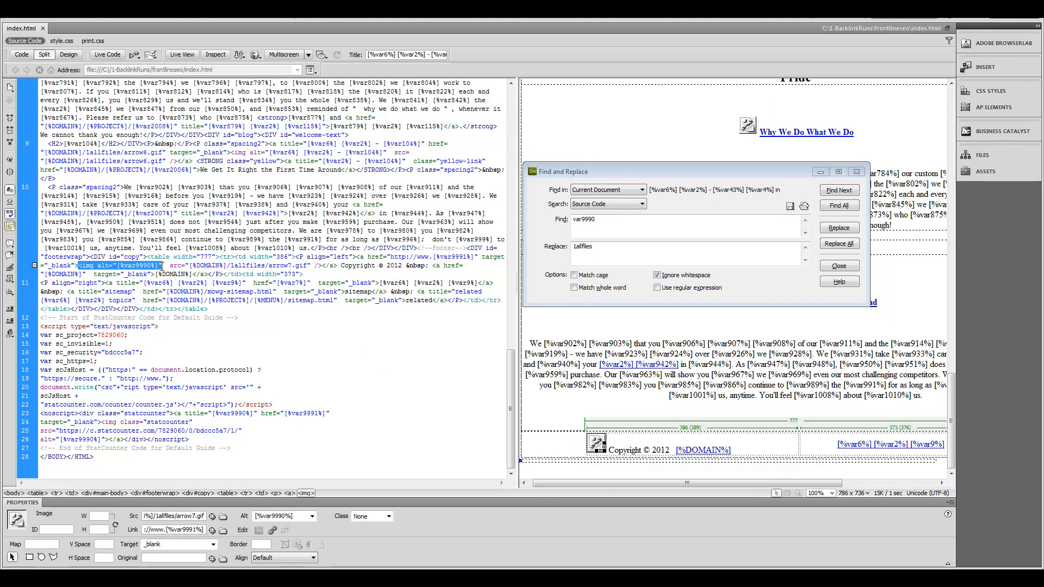
left_click(848, 192)
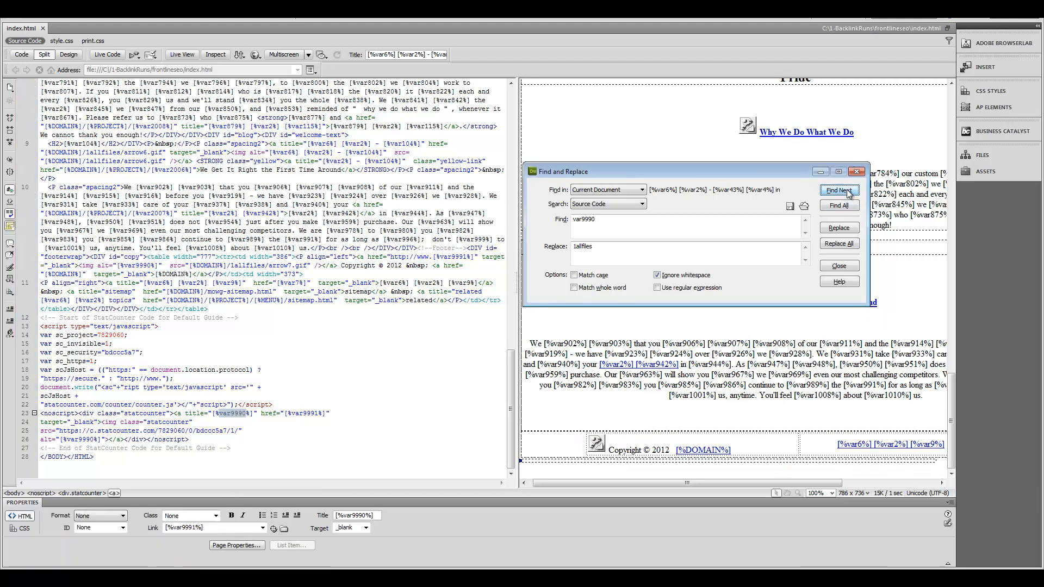
left_click(848, 191)
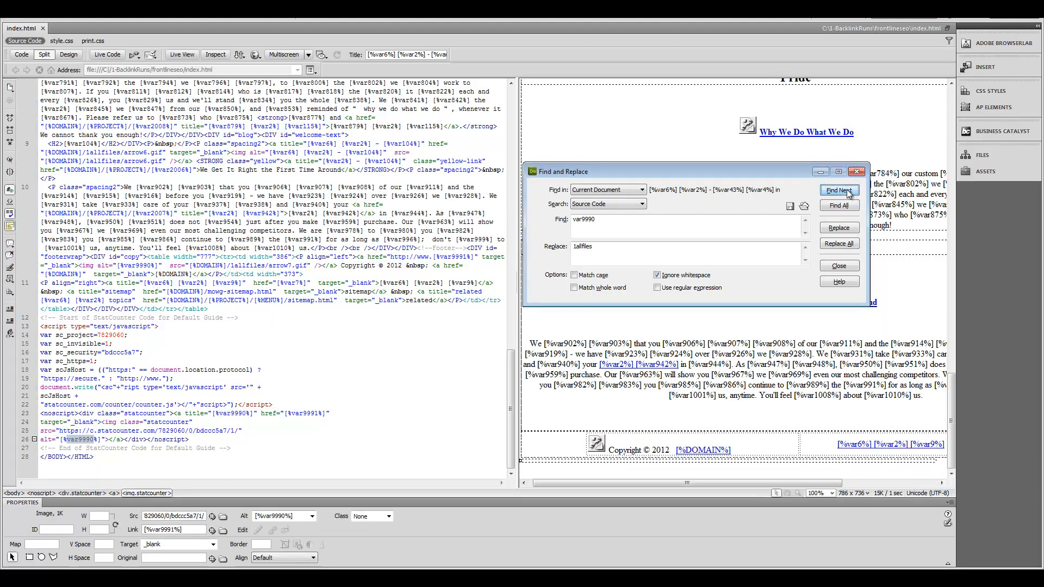
left_click(848, 191)
Step: Search for var9991 and select the footer link-and-image code that uses it
left_click(607, 220)
key("BackSpace")
type("1")
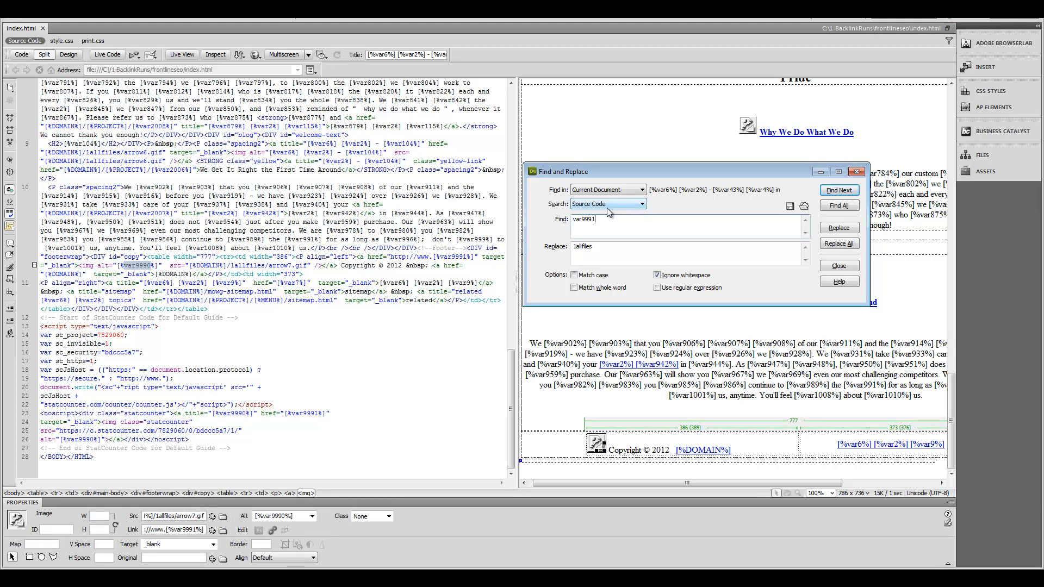
left_click(839, 192)
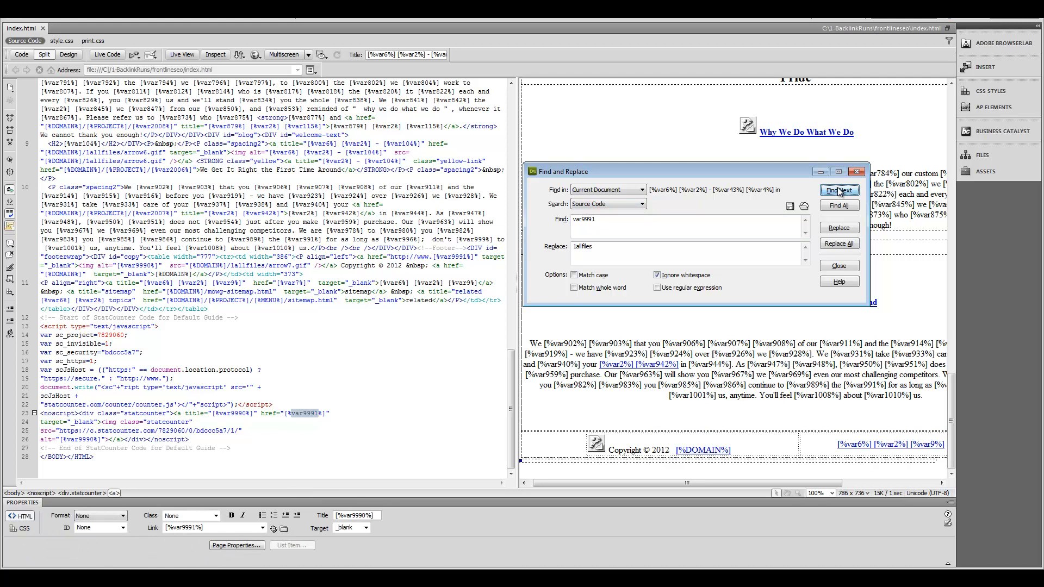
left_click(839, 192)
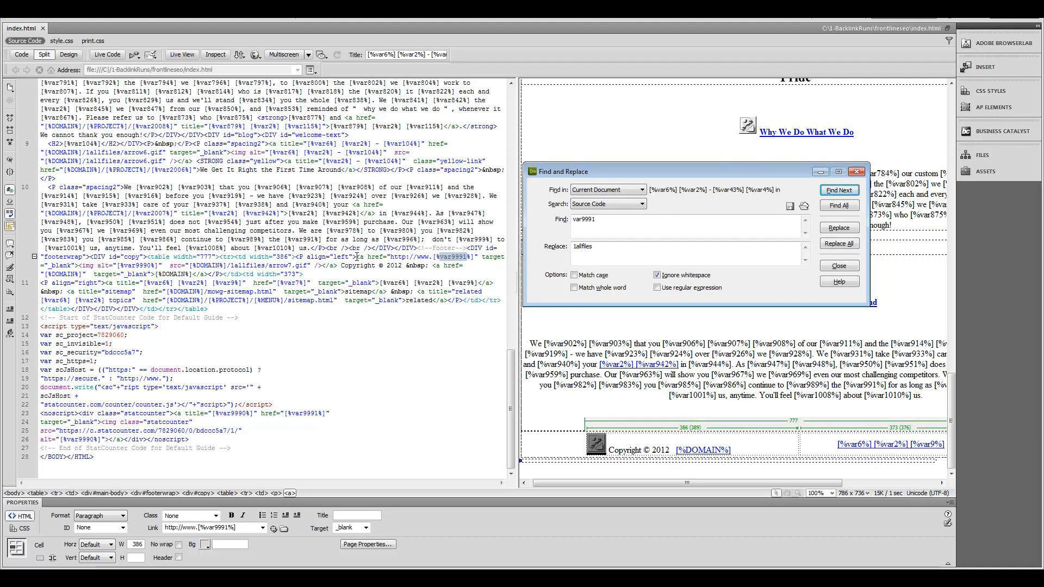
left_click_drag(357, 257, 336, 267)
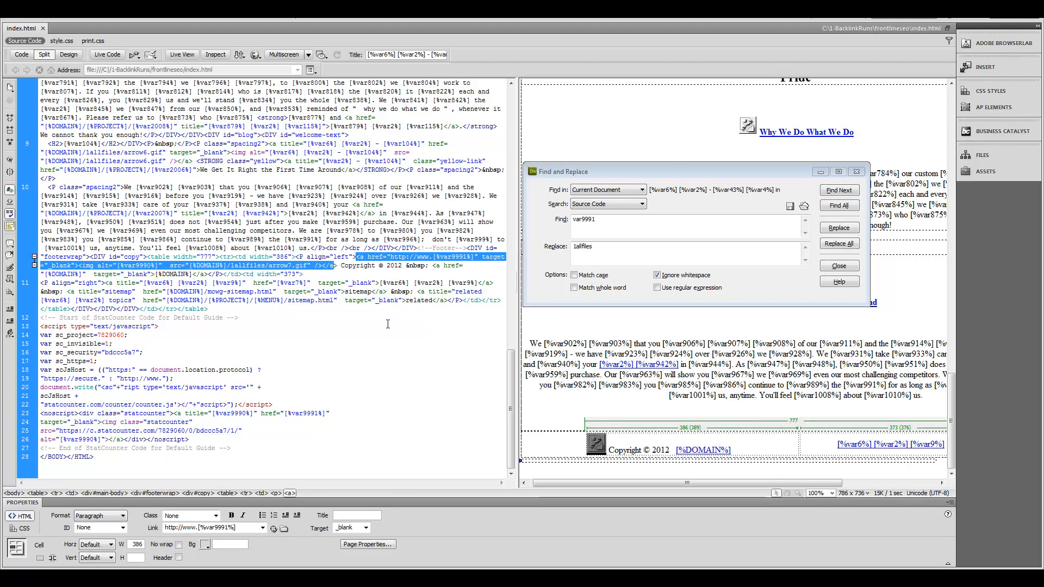
Step: Delete the var9991 footer link-and-image code and check no match remains
key("Delete")
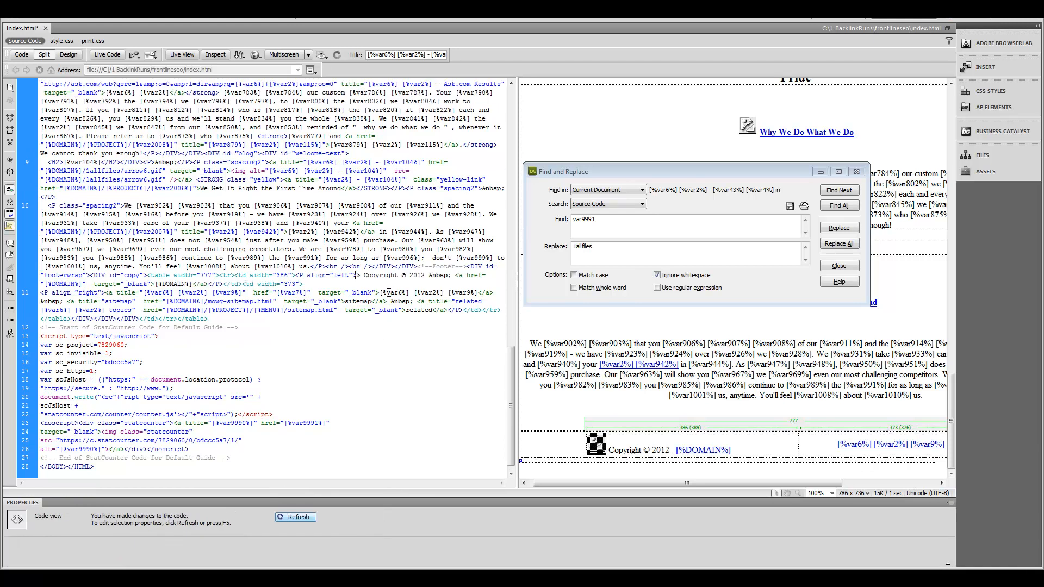
key("ctrl+z")
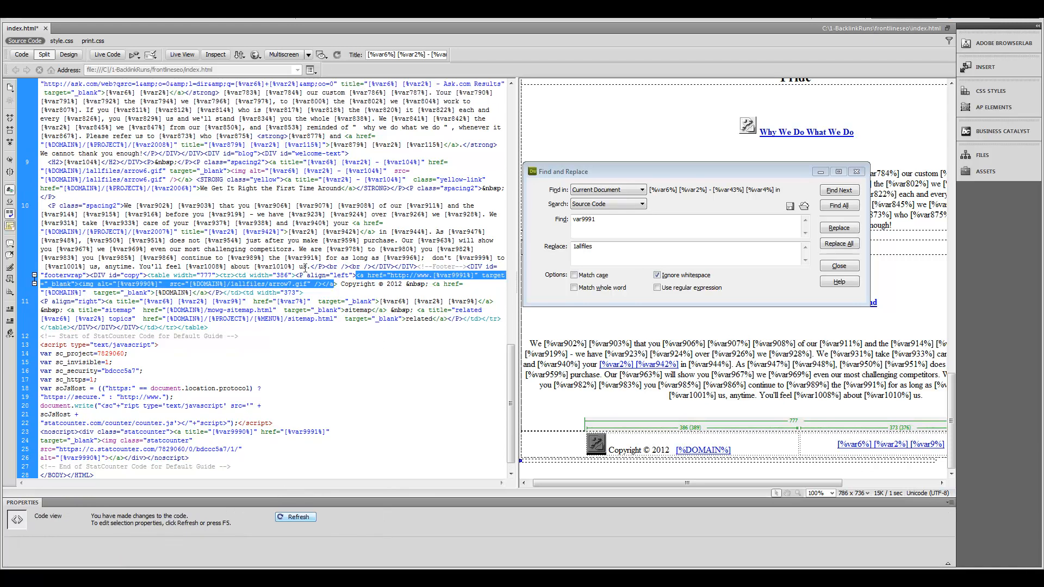
key("Delete")
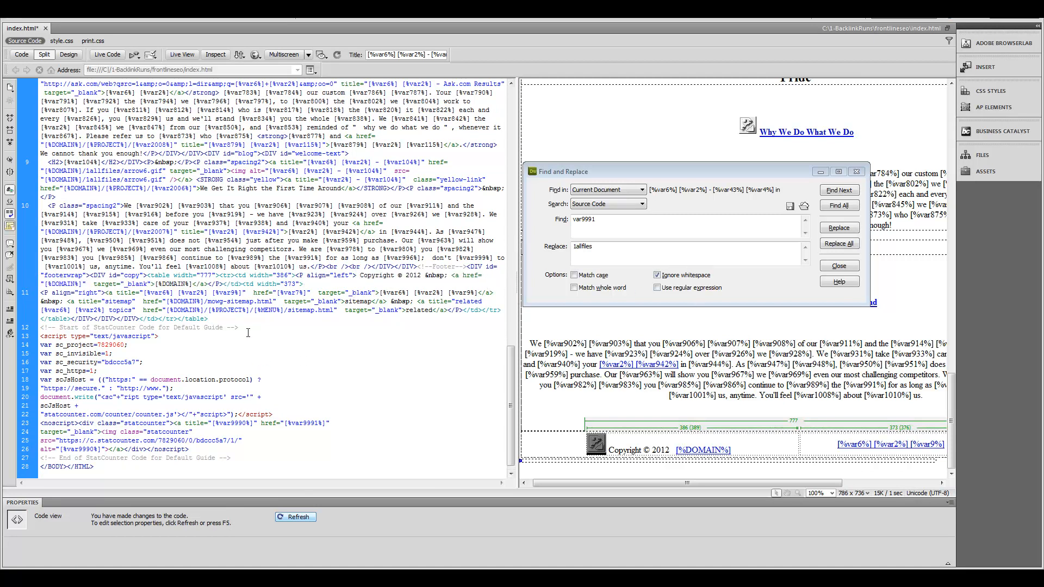
left_click(840, 191)
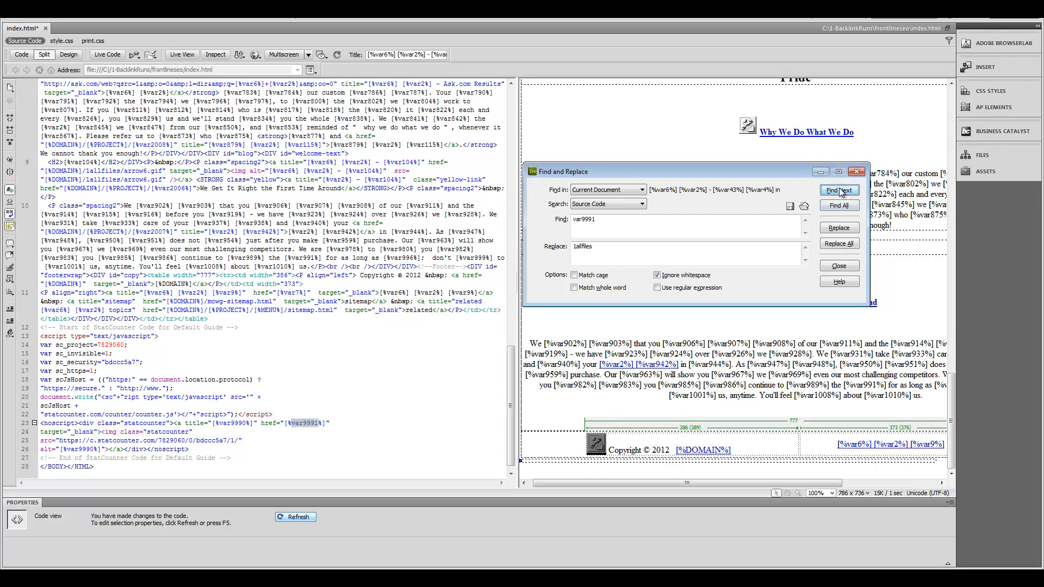
Step: Delete the StatCounter script and noscript lines, keeping only its comment lines
left_click(123, 423)
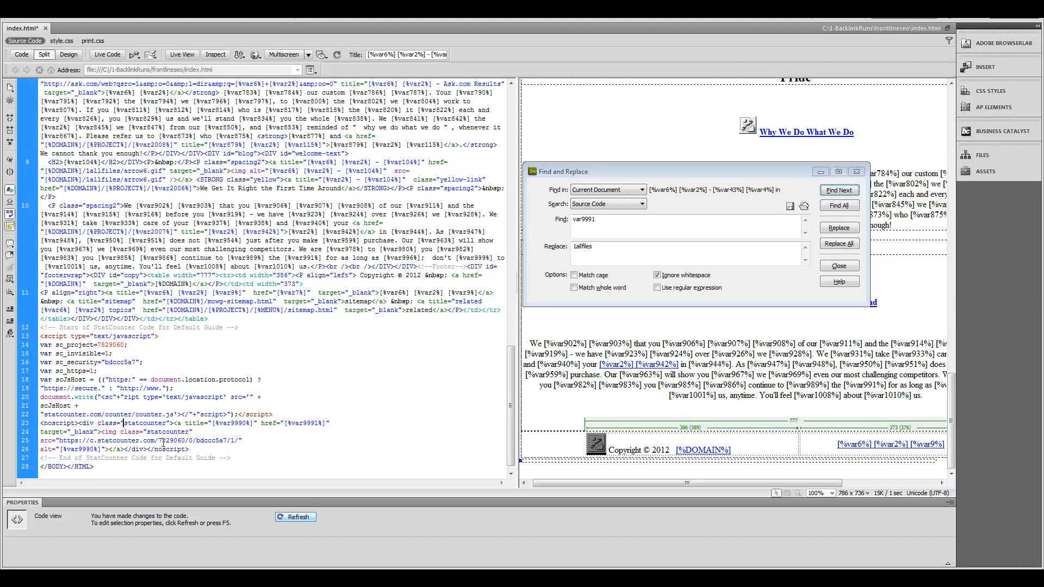
left_click_drag(233, 458, 38, 333)
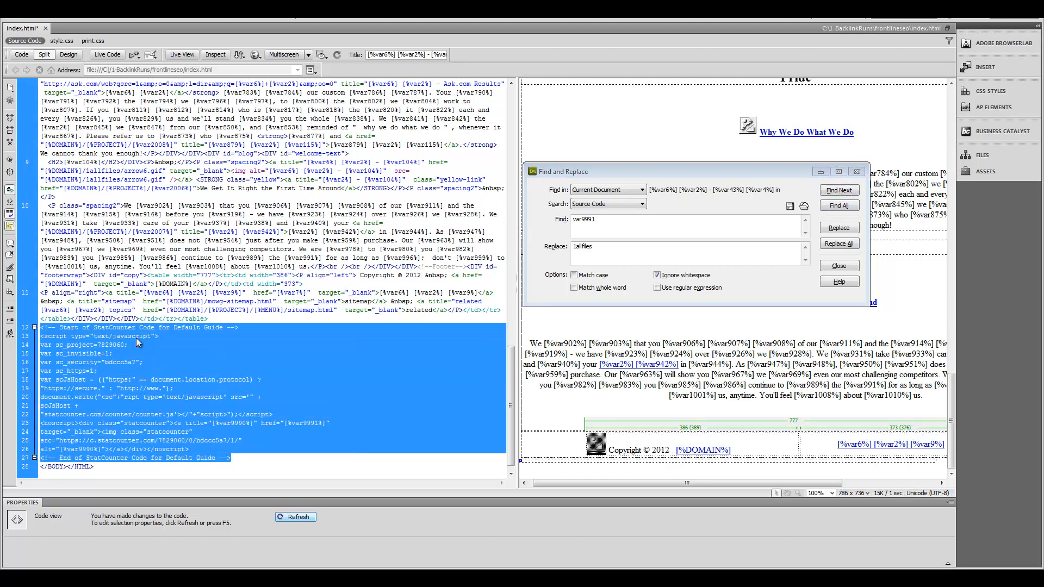
left_click(234, 319)
key("Return")
key("Return")
key("Return")
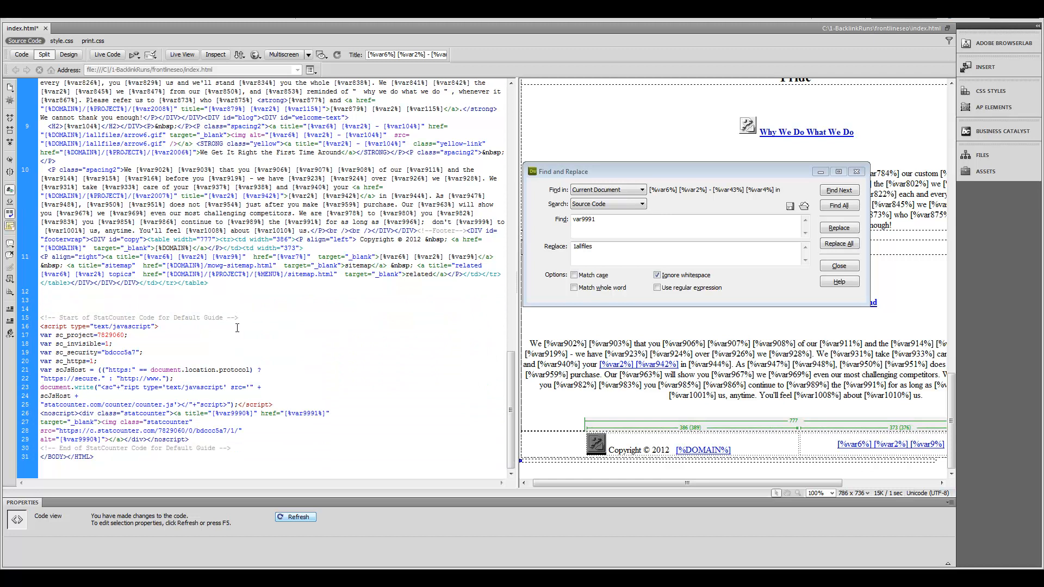
left_click(231, 447)
key("Return")
key("Return")
key("Return")
left_click_drag(232, 439, 40, 317)
key("Delete")
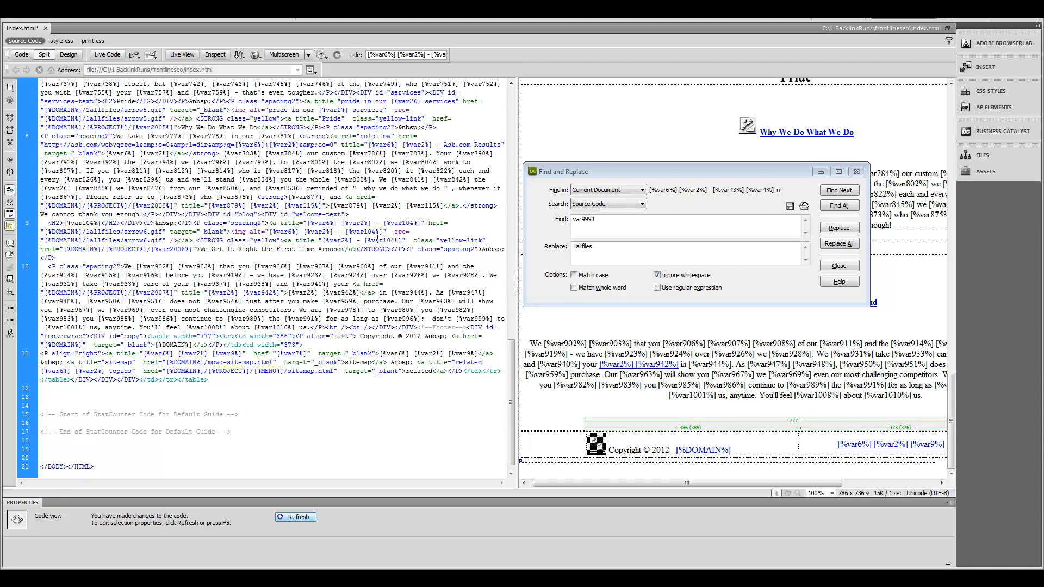
Step: Confirm var9991 is no longer found and change the search term to var9990
left_click(831, 192)
left_click(831, 192)
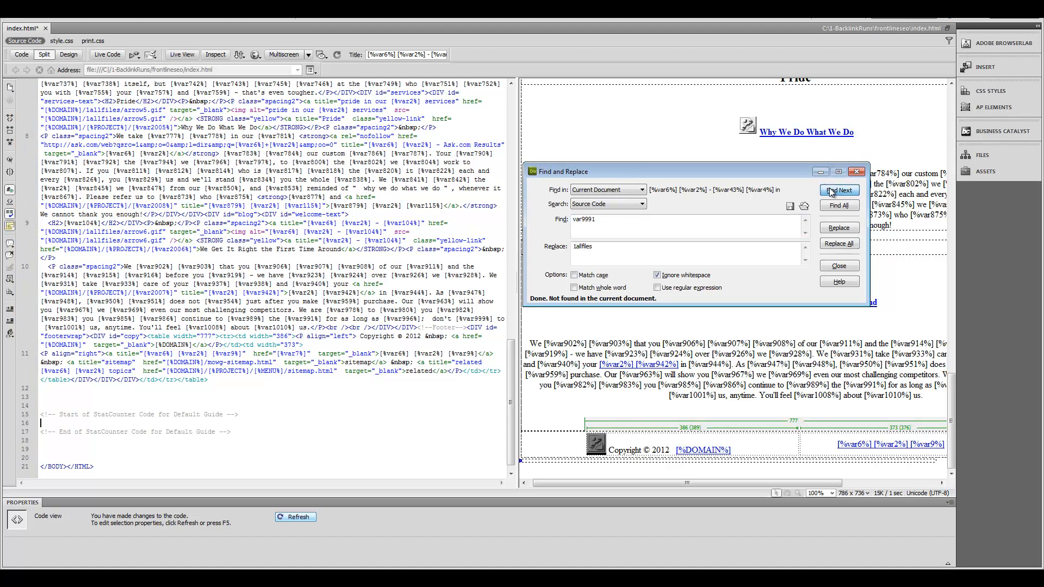
left_click(616, 224)
key("BackSpace")
type("0")
Step: Search from the top of the page to confirm var9990 no longer appears
left_click(839, 191)
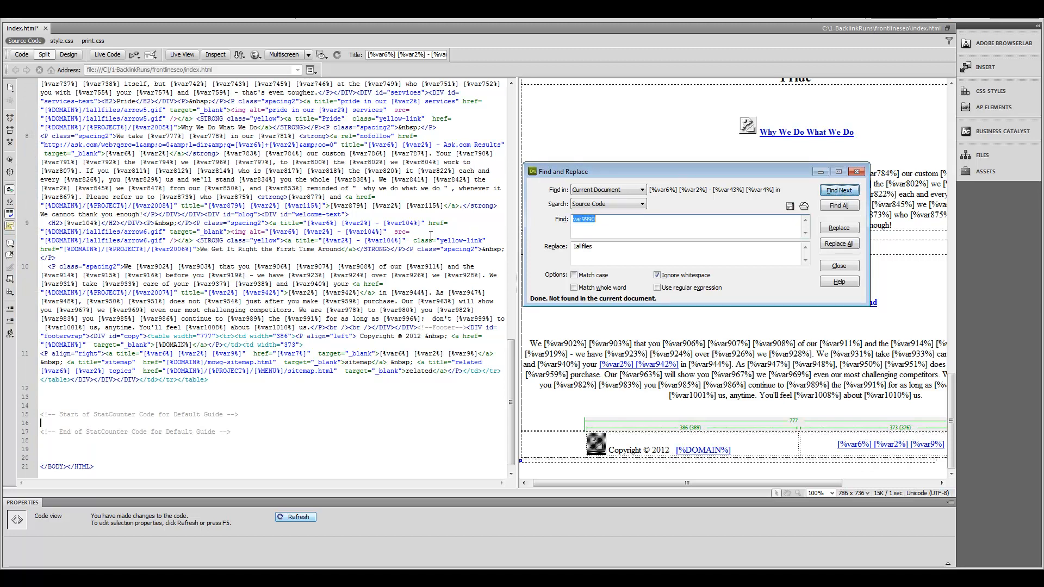
left_click(495, 356)
left_click_drag(511, 363, 511, 114)
left_click(48, 84)
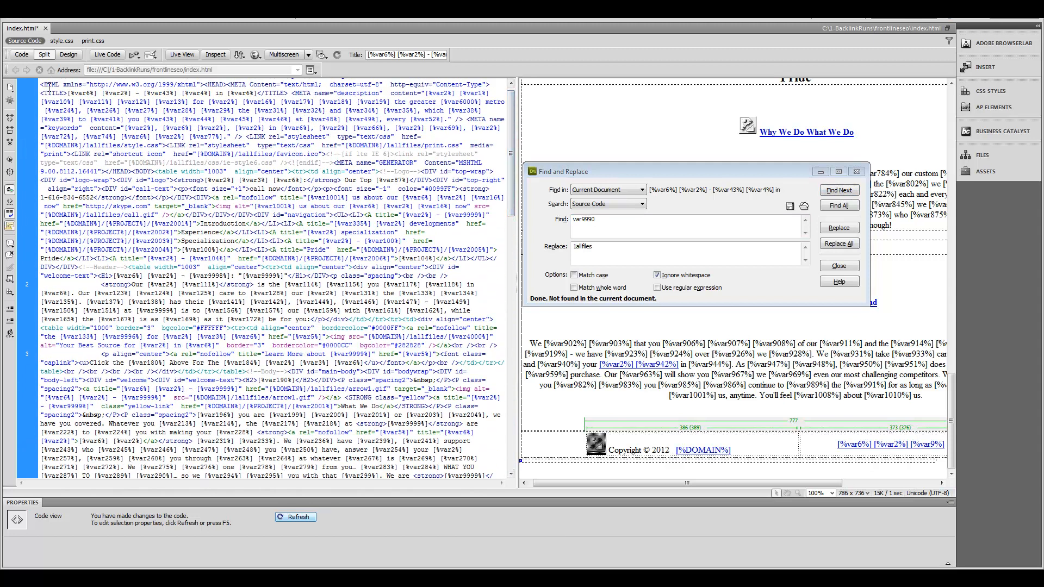
left_click(839, 191)
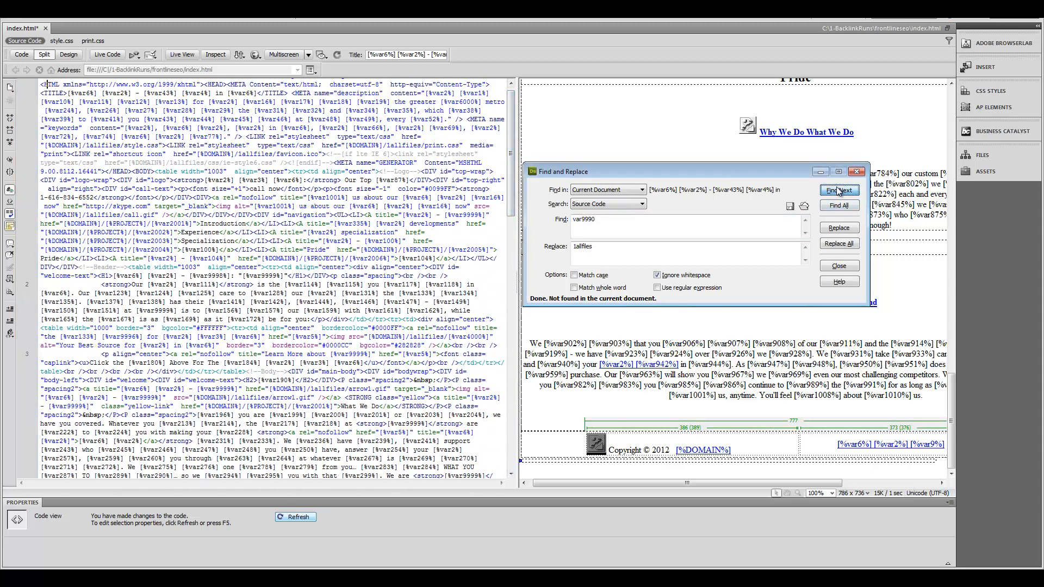
left_click_drag(511, 108, 511, 392)
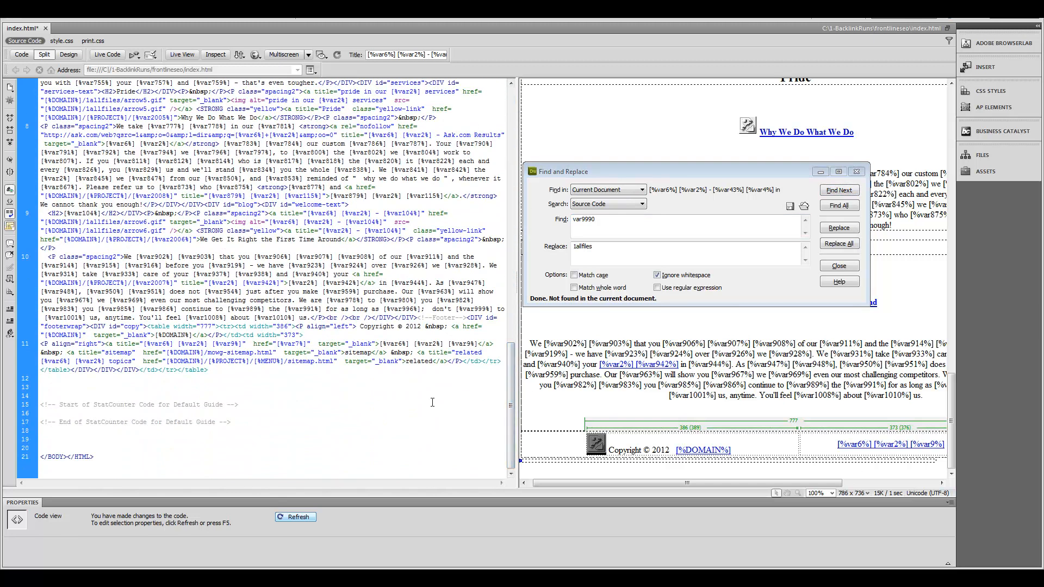
left_click(321, 408)
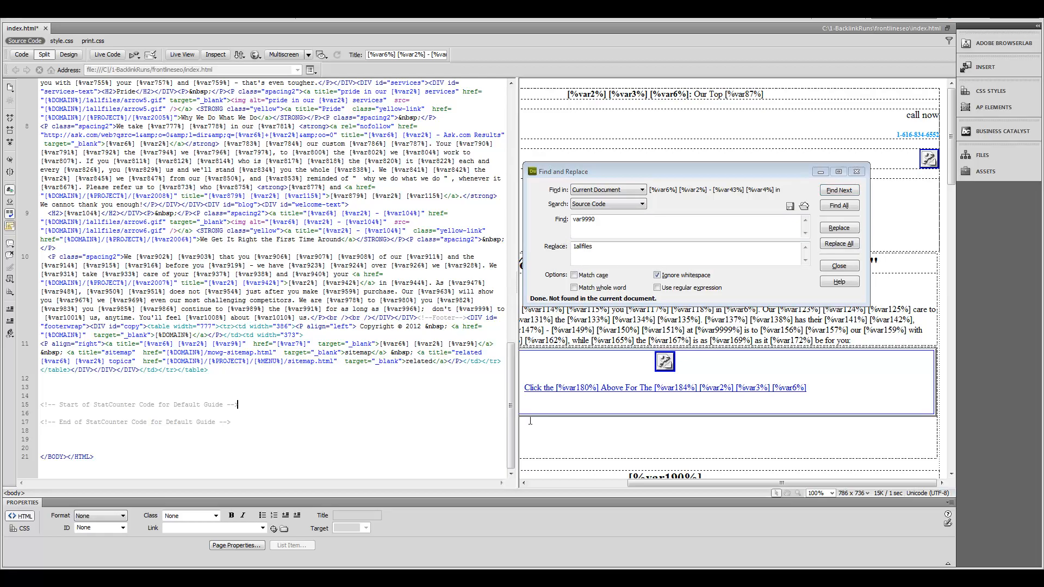
left_click(476, 541)
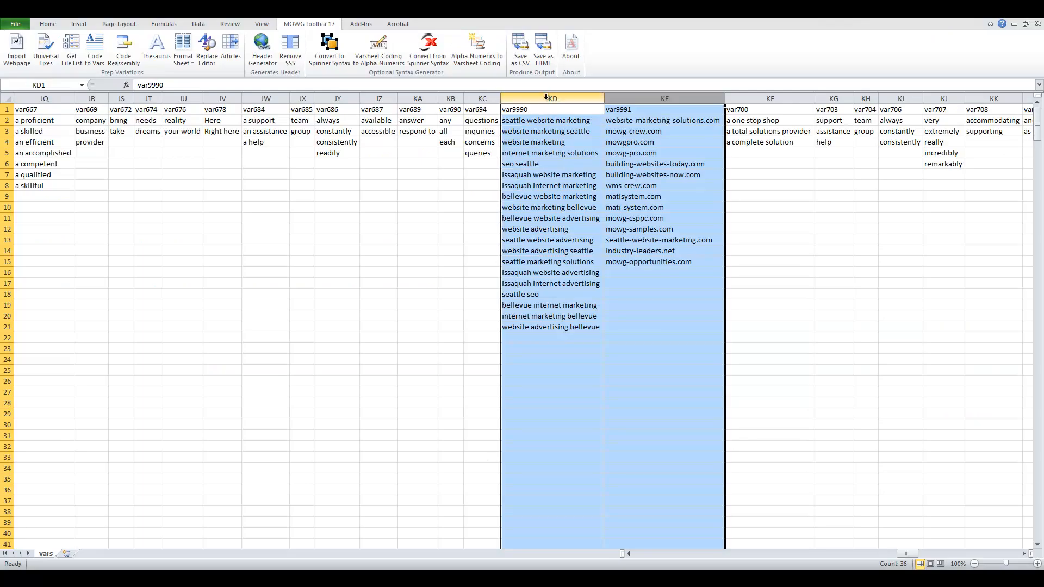
Step: Delete the var9990 and var9991 columns, undo it, and return to Dreamweaver
right_click(548, 99)
left_click(575, 182)
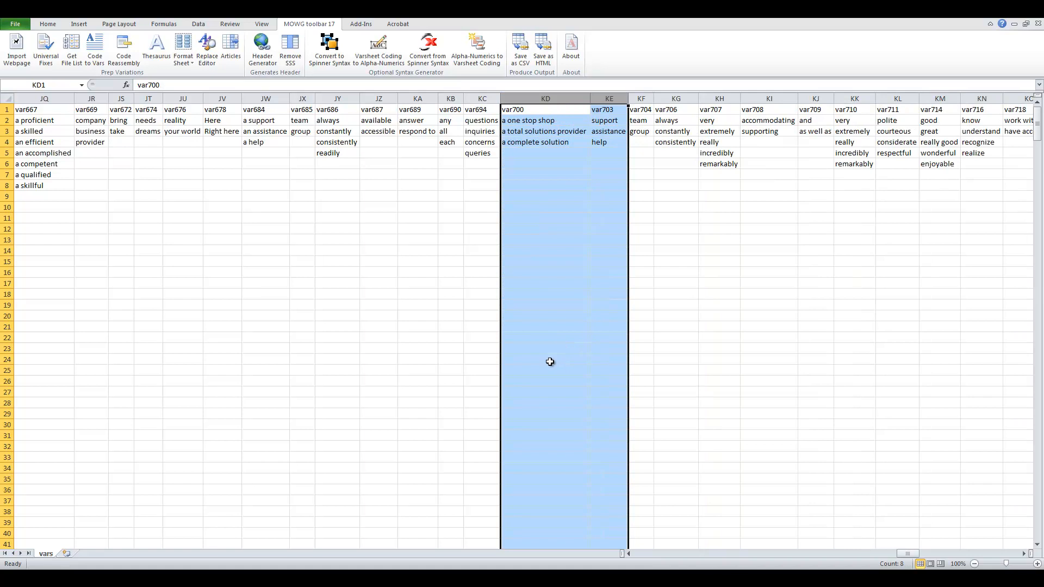
key("ctrl+z")
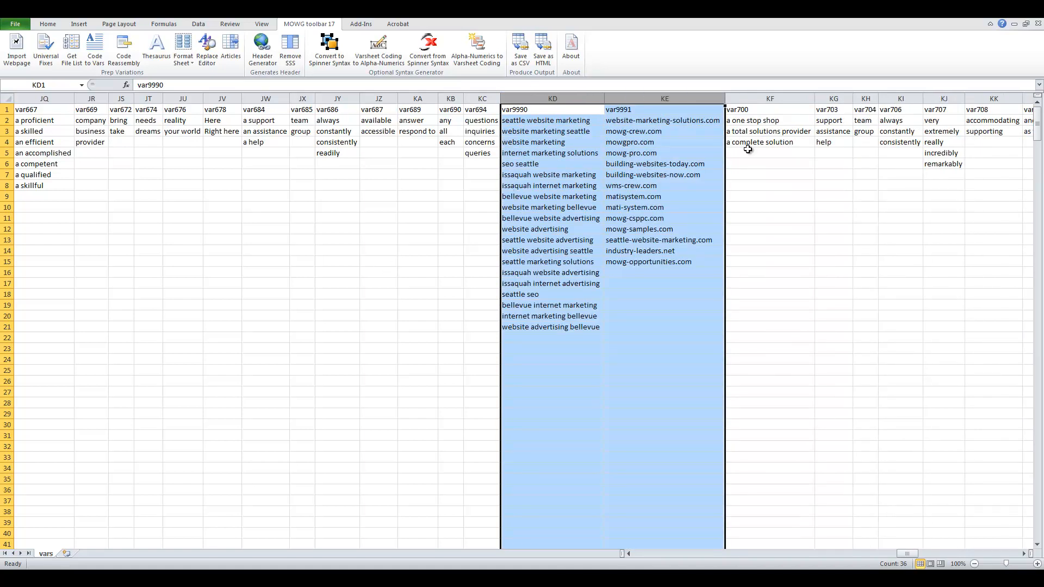
left_click(514, 133)
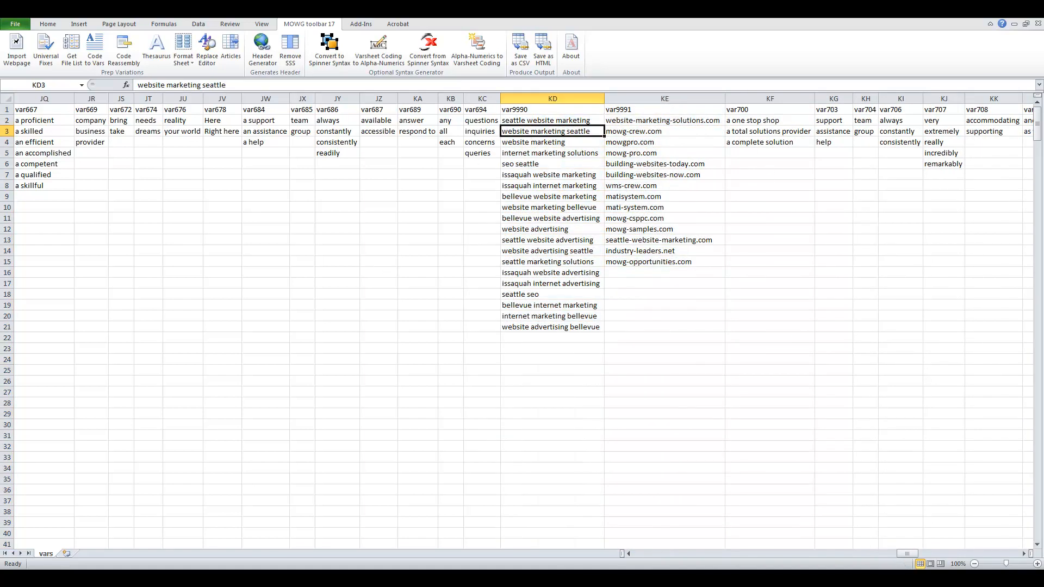
key("alt+Tab")
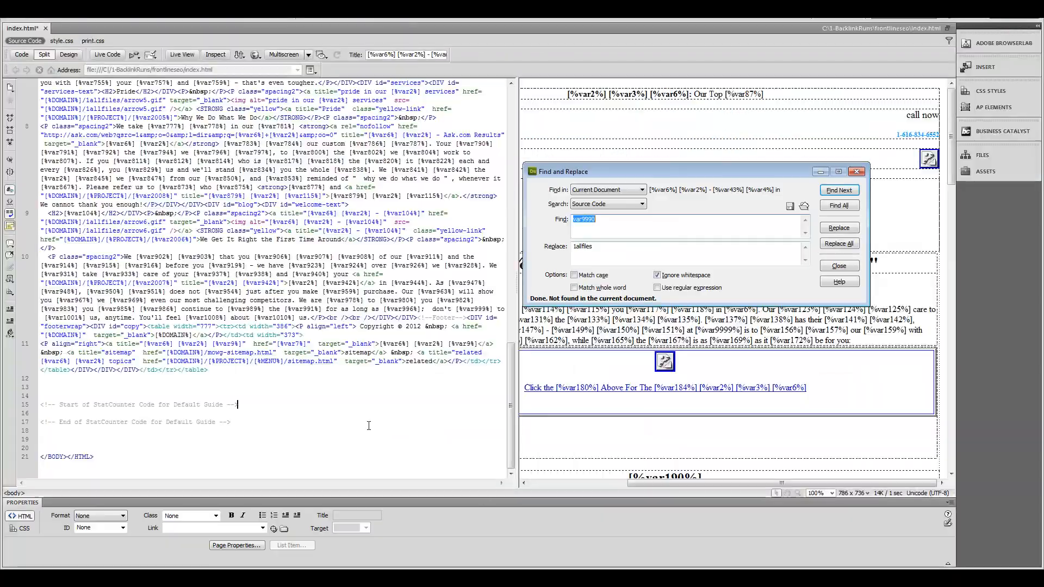
Step: Undo the deletion to restore the StatCounter tracking script
key("Right")
key("shift+Left")
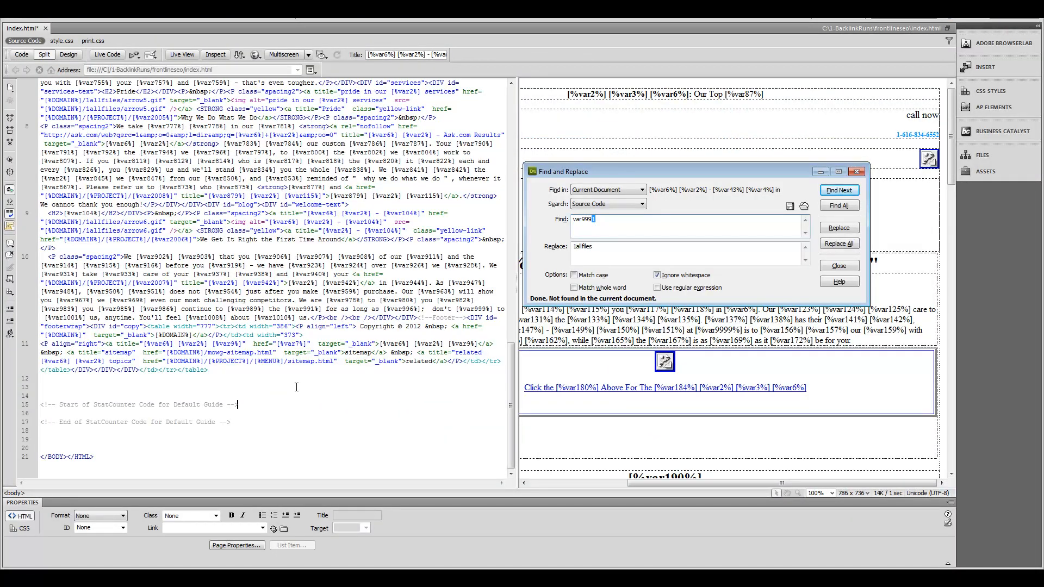
left_click(296, 388)
key("ctrl+z")
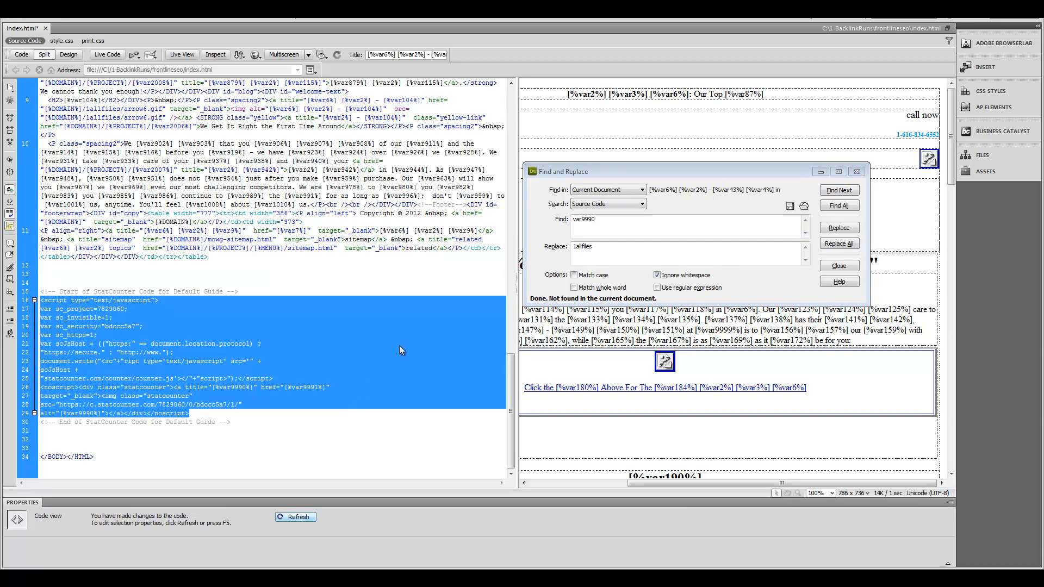
left_click(238, 368)
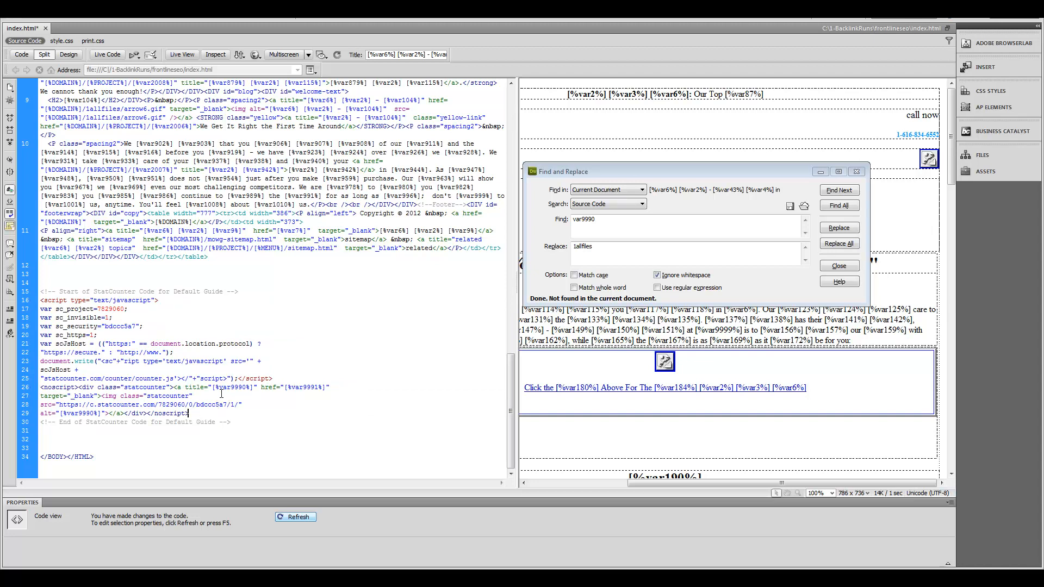
Step: Copy the var9990/var9991 link-and-image markup on lines 26-29
left_click_drag(173, 387, 230, 412)
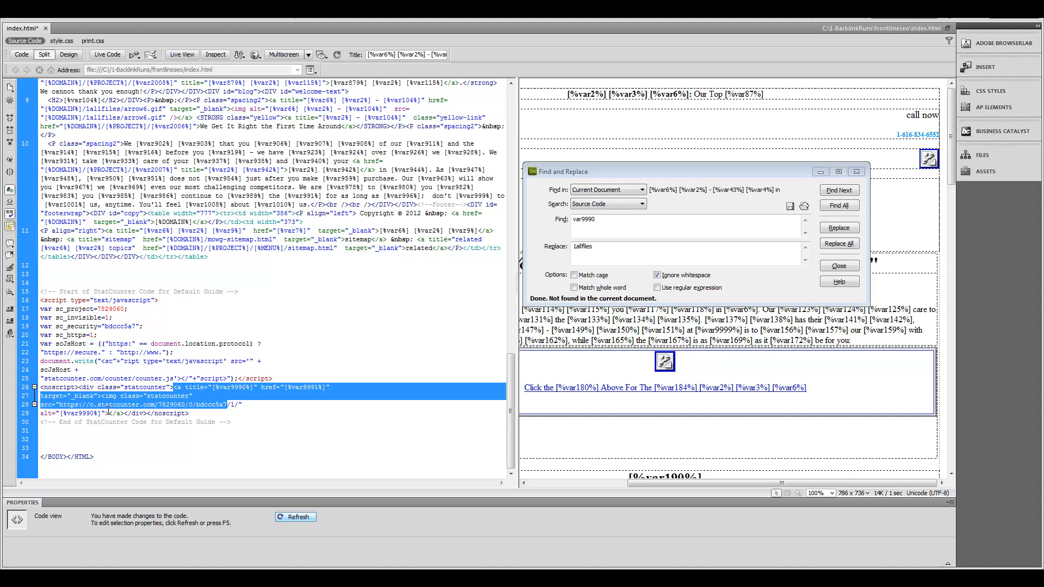
left_click_drag(108, 413, 174, 388)
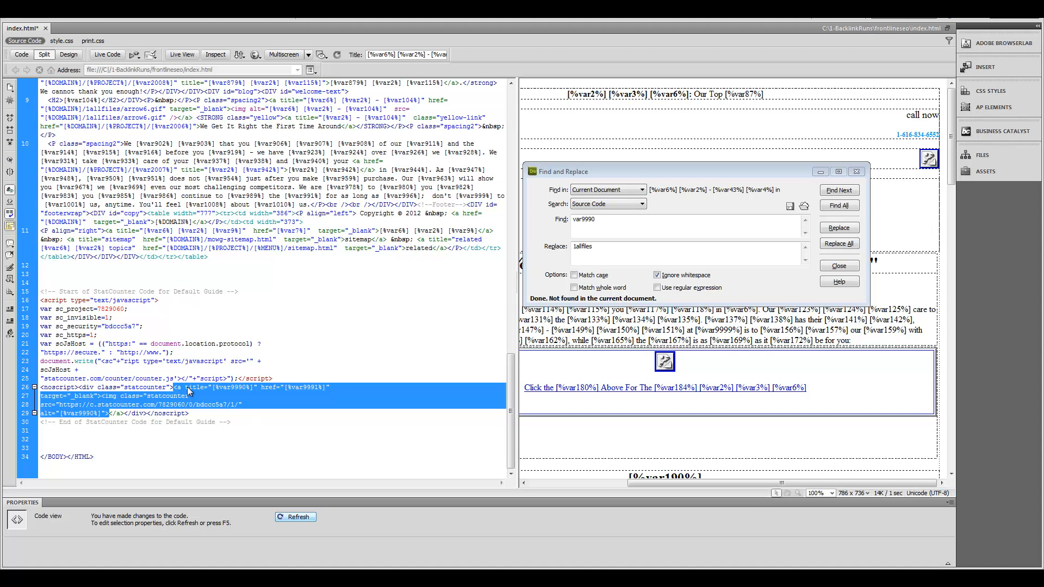
left_click(224, 399)
left_click_drag(217, 388, 252, 390)
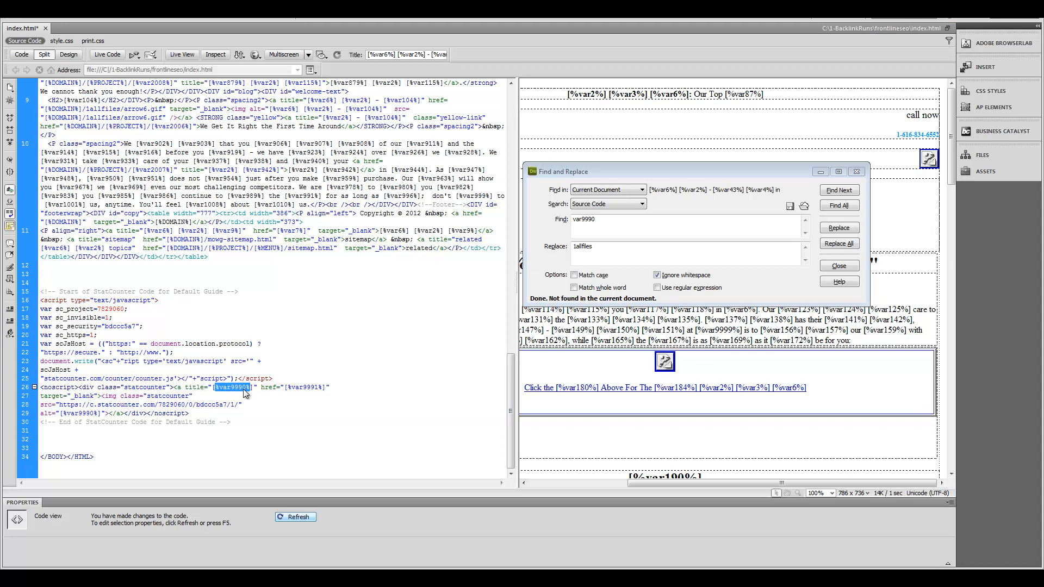
left_click_drag(173, 388, 124, 414)
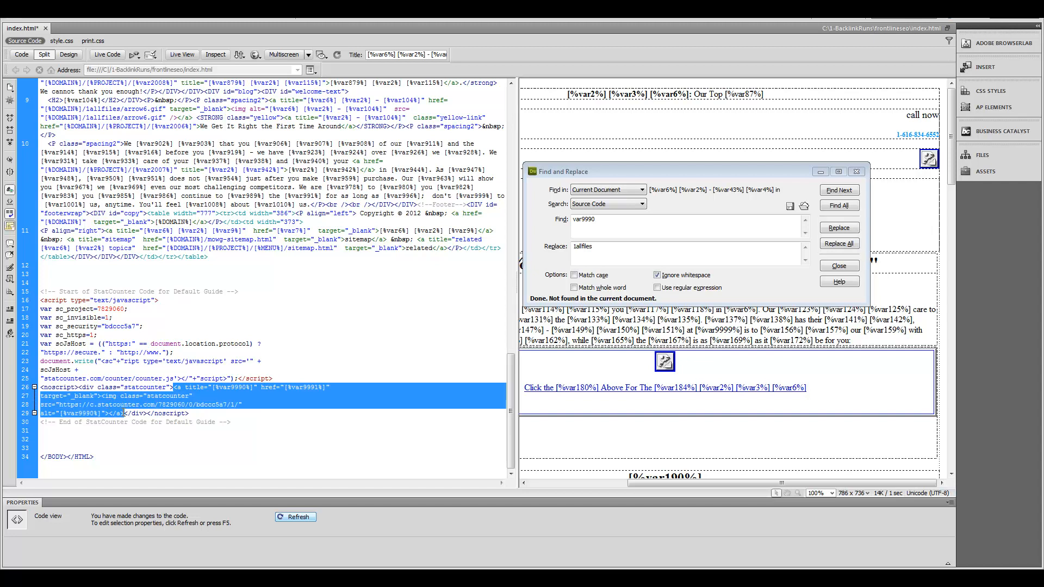
right_click(226, 390)
left_click(253, 343)
Step: Paste the copied markup on new lines below the StatCounter end comment
left_click(251, 423)
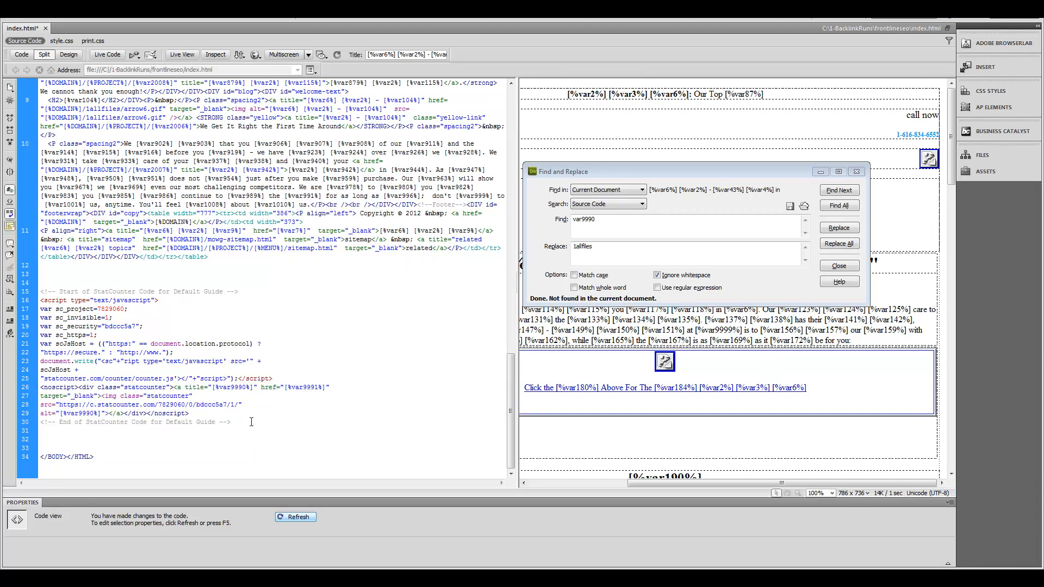
key("Return")
key("Return")
key("Return")
key("Return")
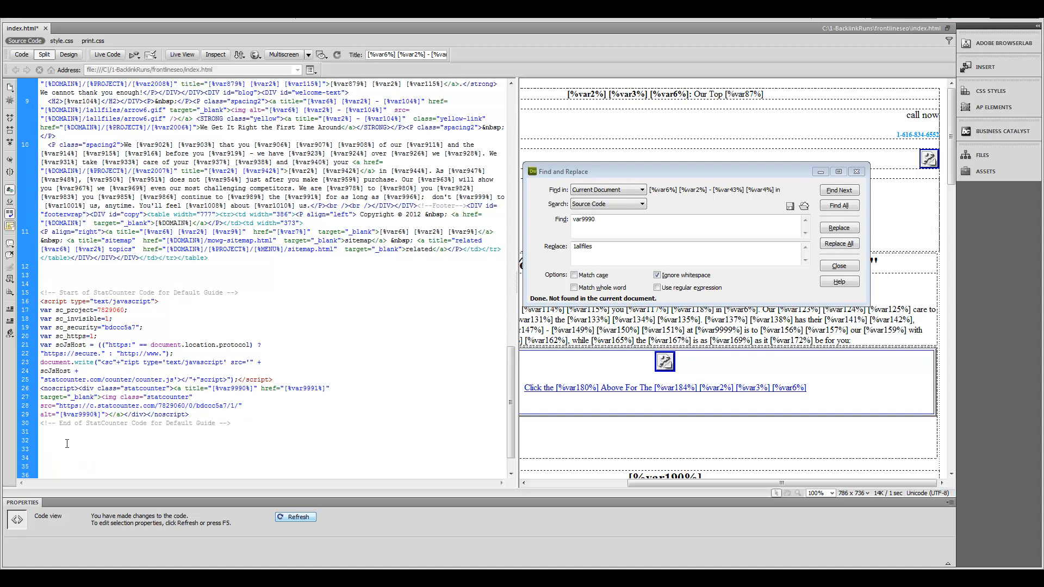
scroll(128, 447, "down", 1)
key("ctrl+v")
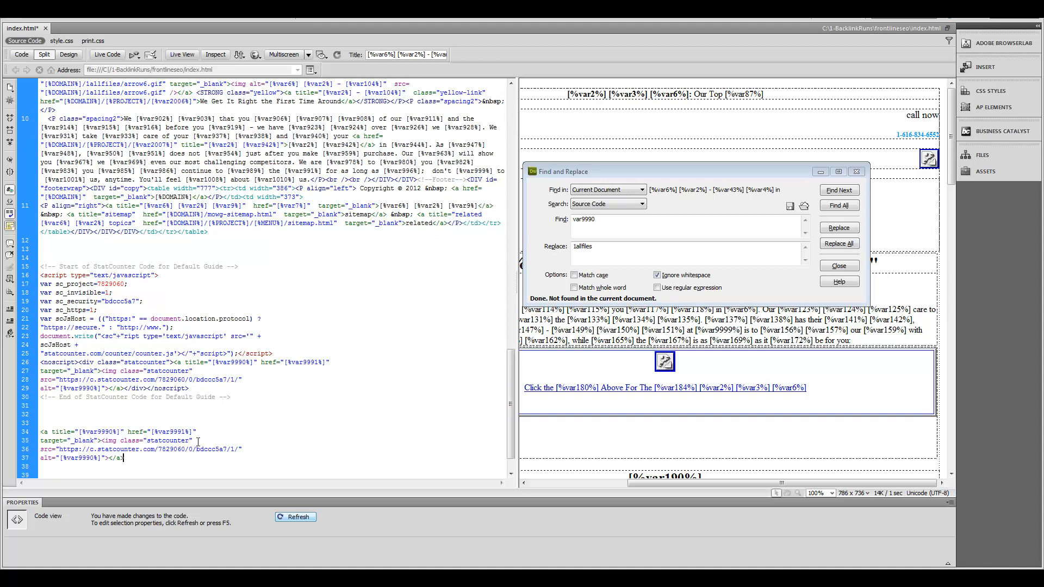
scroll(193, 437, "down", 1)
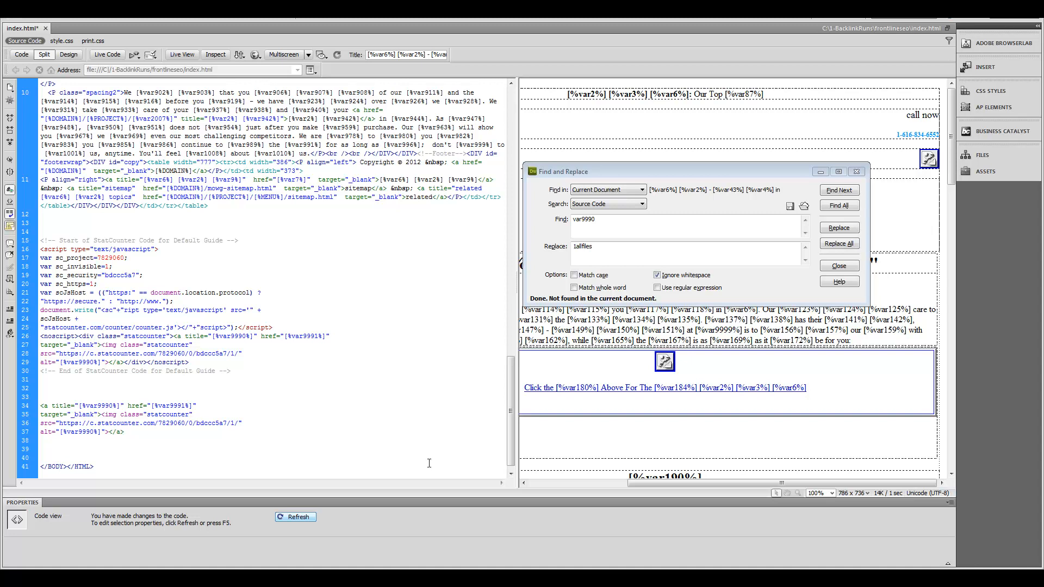
Step: Close cities-with-states without saving and copy the local SEO keyword list I2:I24
left_click(491, 560)
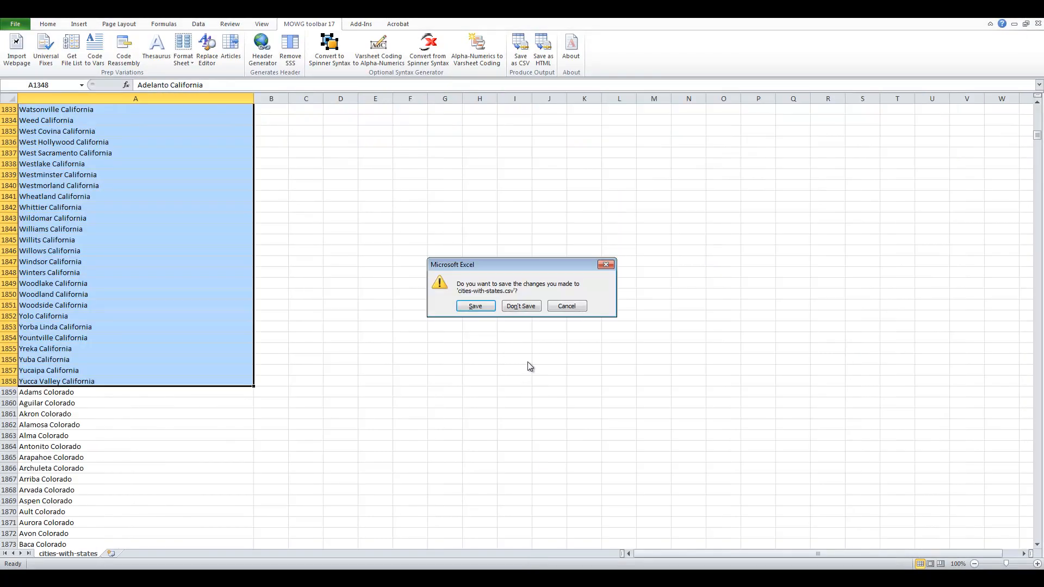
left_click(529, 306)
left_click(559, 120)
left_click_drag(559, 120, 560, 337)
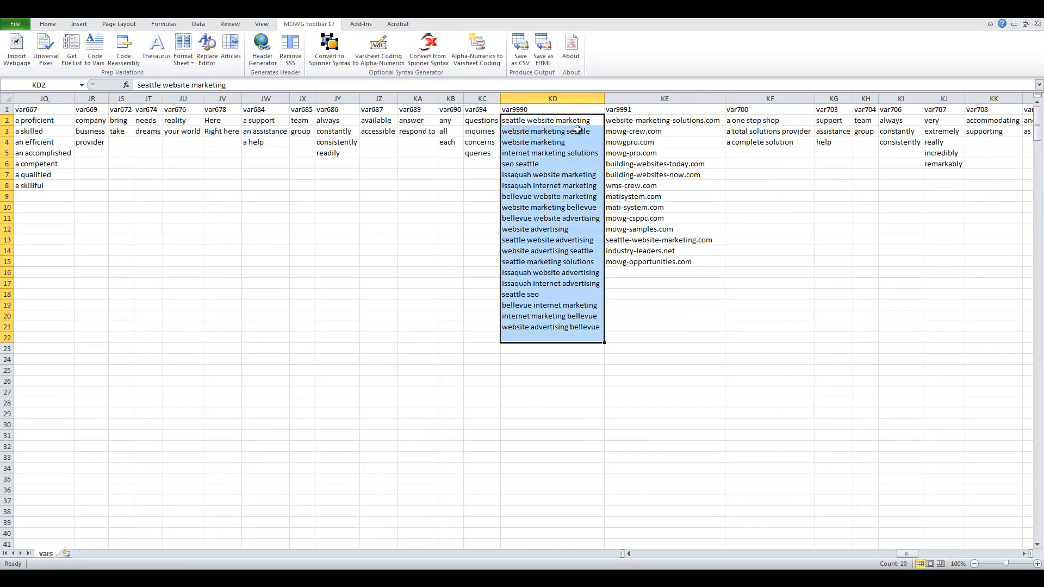
left_click(628, 554)
left_click(628, 553)
left_click(628, 554)
left_click_drag(202, 120, 201, 359)
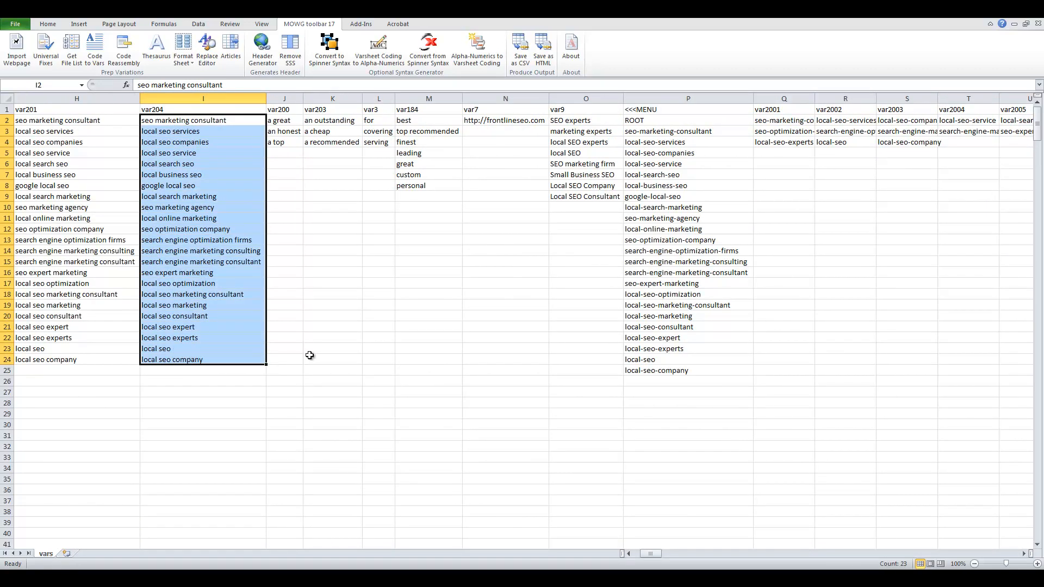
key("ctrl+c")
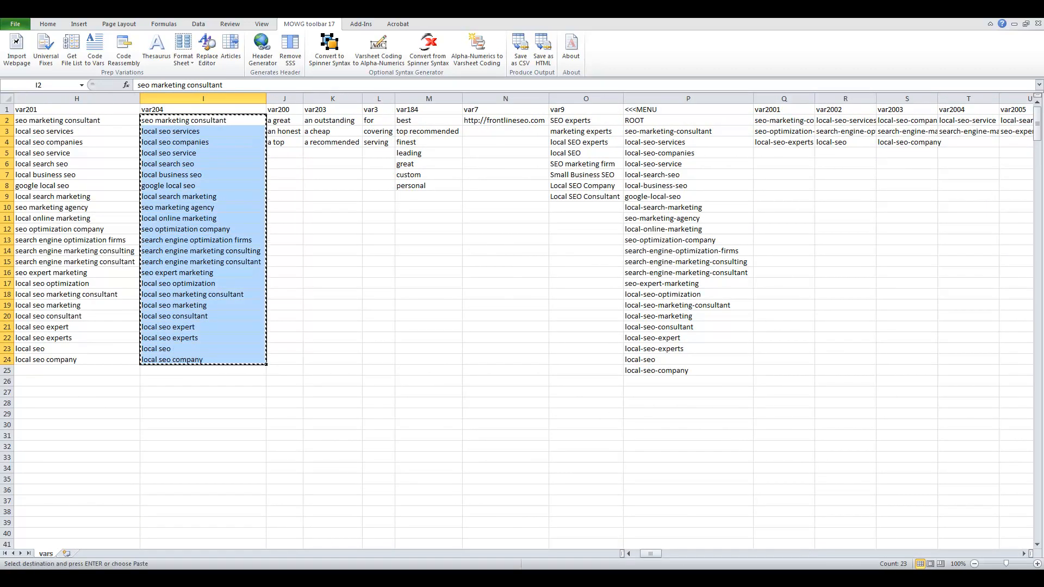
left_click_drag(650, 553, 909, 549)
Step: Paste the 23 keywords into var9990 from KD2 and widen column KD
left_click(442, 120)
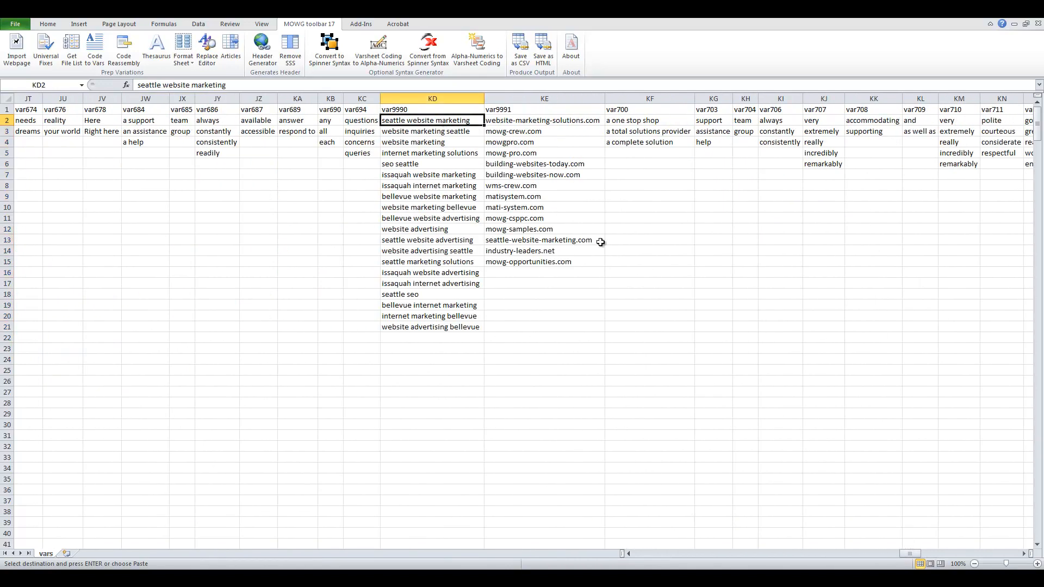
key("ctrl+v")
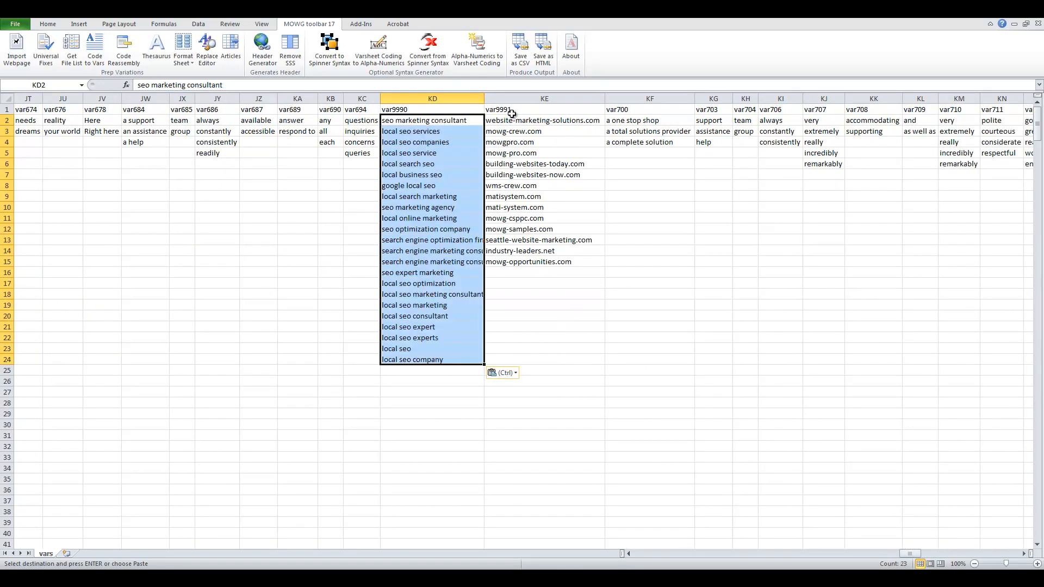
left_click_drag(536, 120, 532, 264)
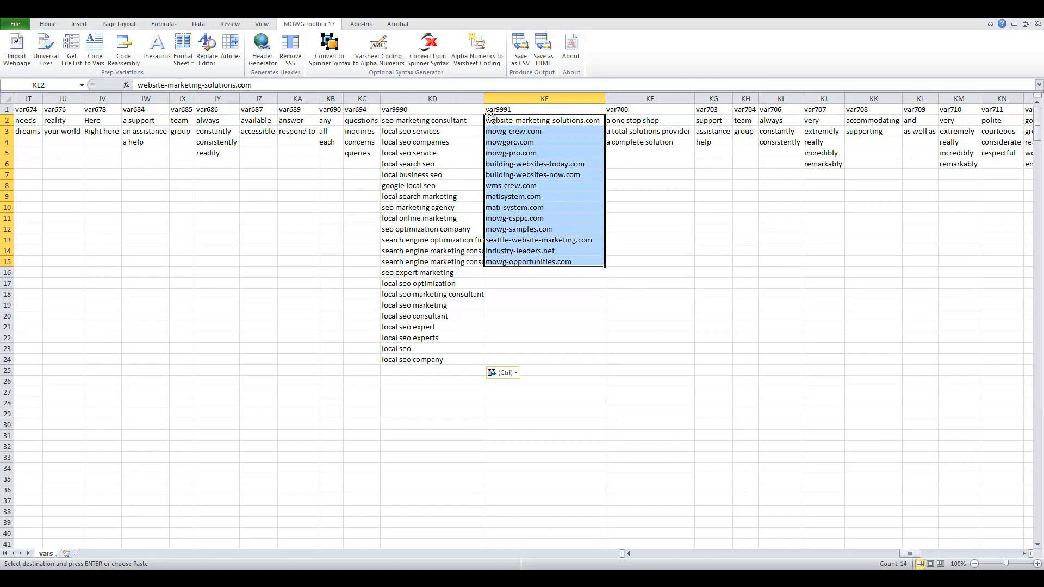
left_click_drag(487, 101, 509, 101)
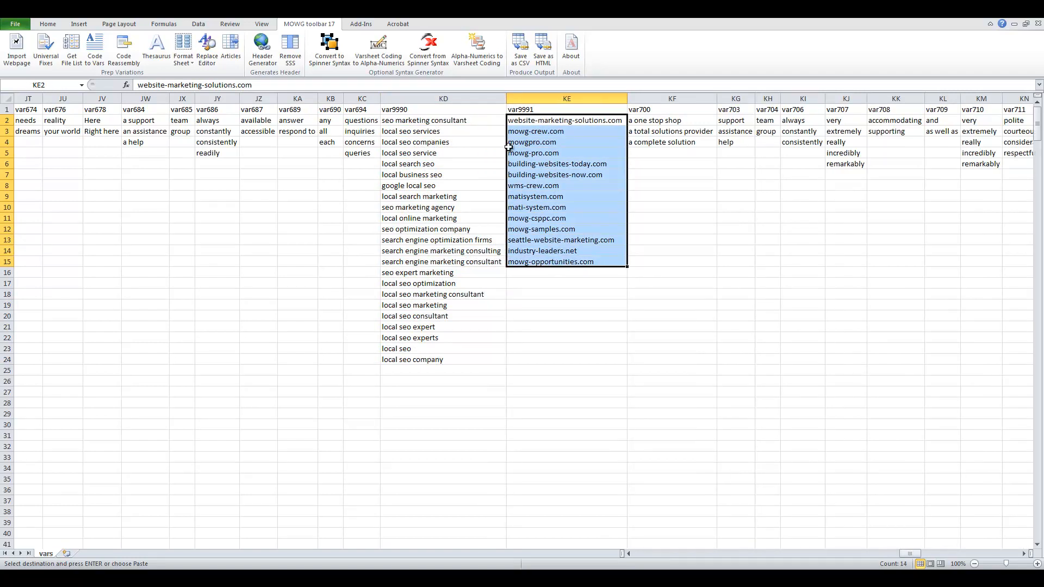
left_click(593, 120)
left_click_drag(586, 122, 561, 261)
left_click(183, 60)
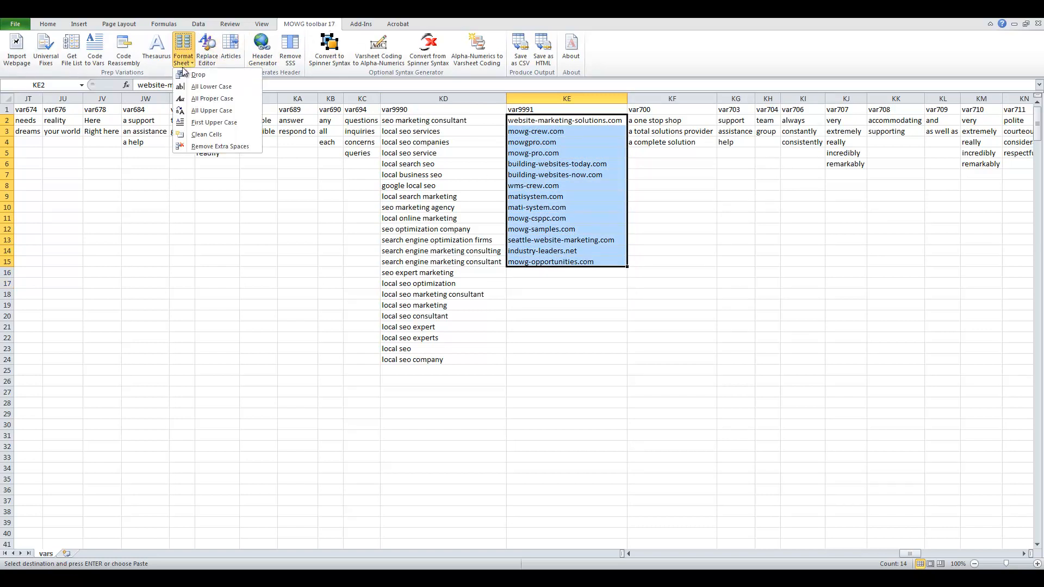
left_click(187, 81)
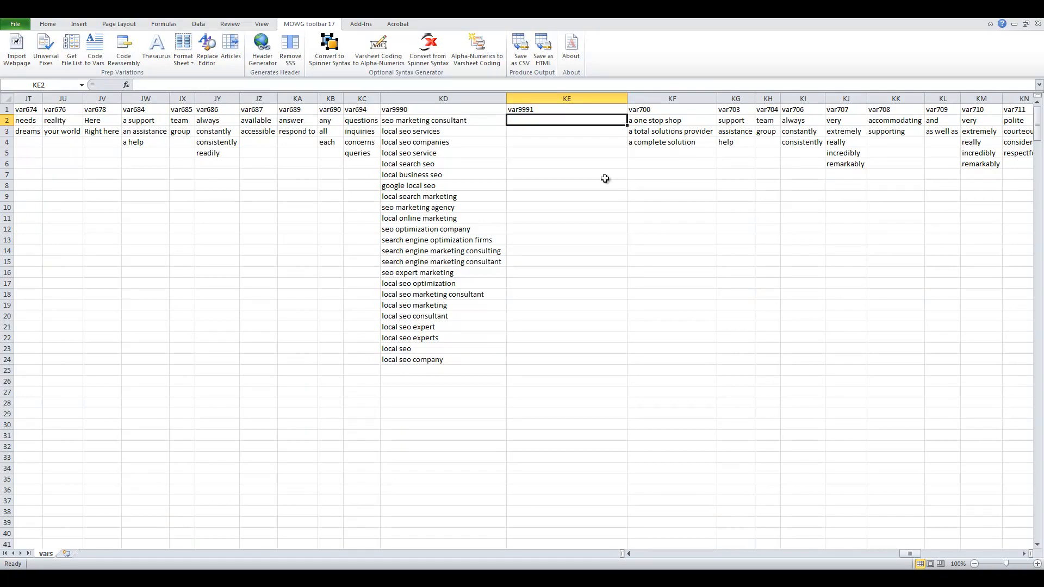
type("www.frontlineseo.com")
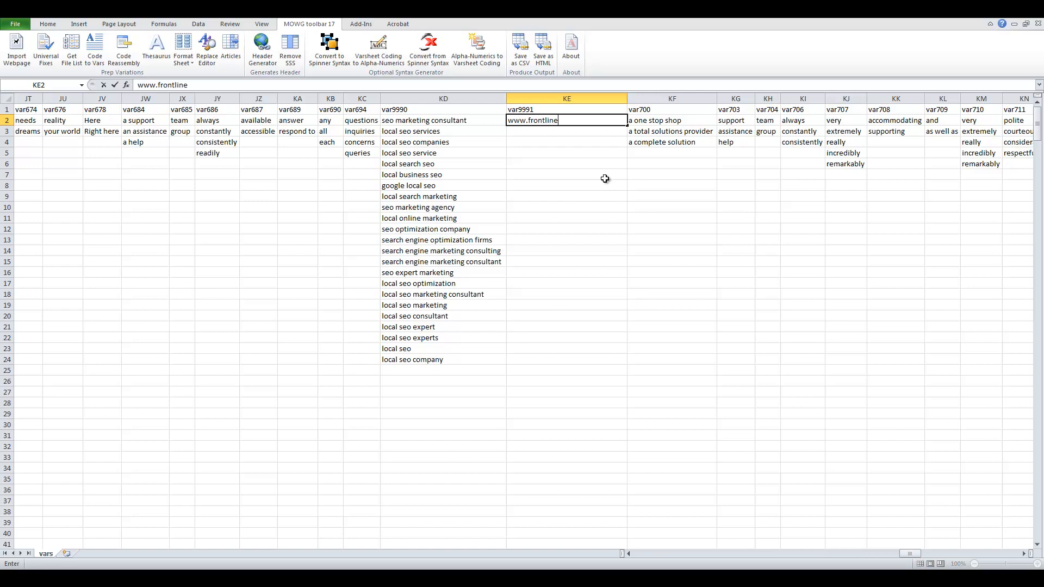
key("Return")
type("www.")
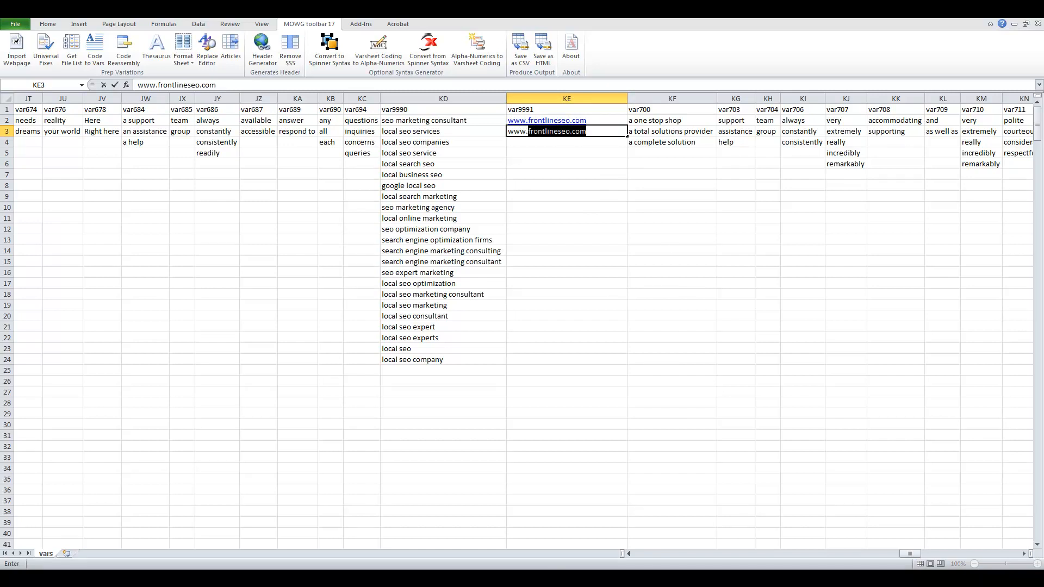
left_click(467, 507)
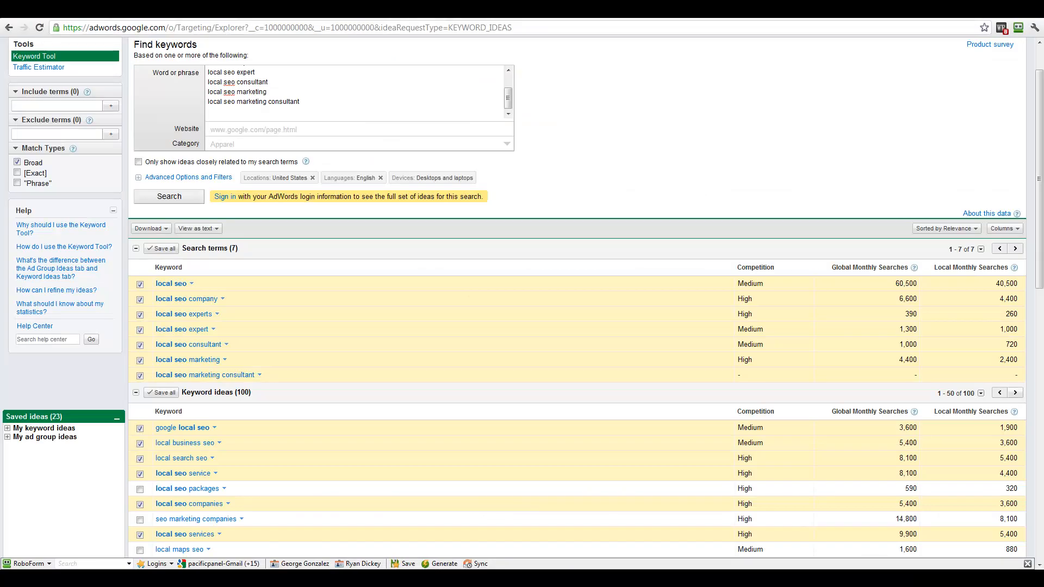
Step: Load frontlineseo.com in a new browser tab
key("ctrl+t")
key("ctrl+v")
key("Return")
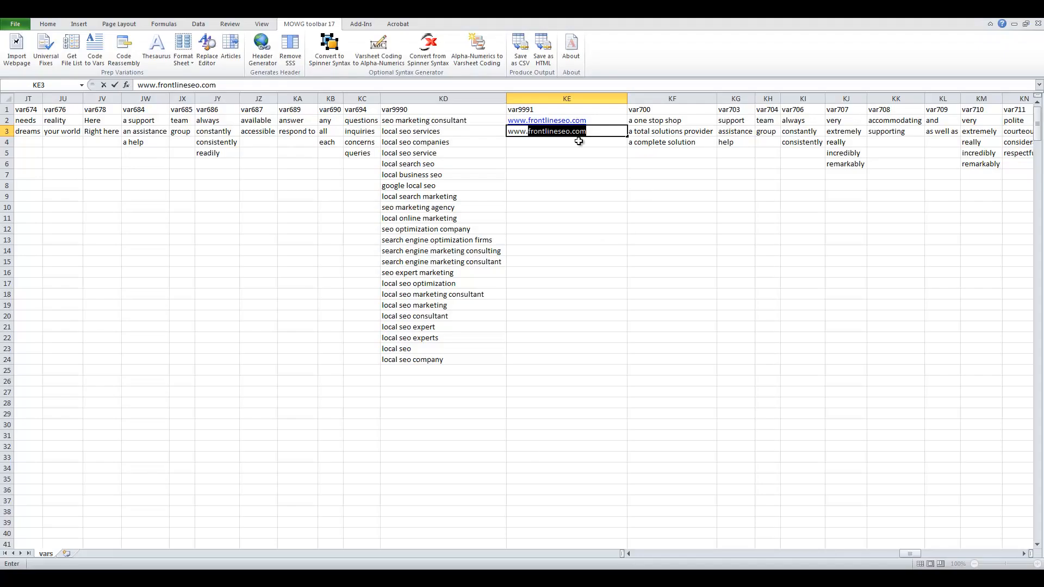
Step: Copy the frontlineseo.com blog address from Chrome into cell KE4
key("ctrl+Return")
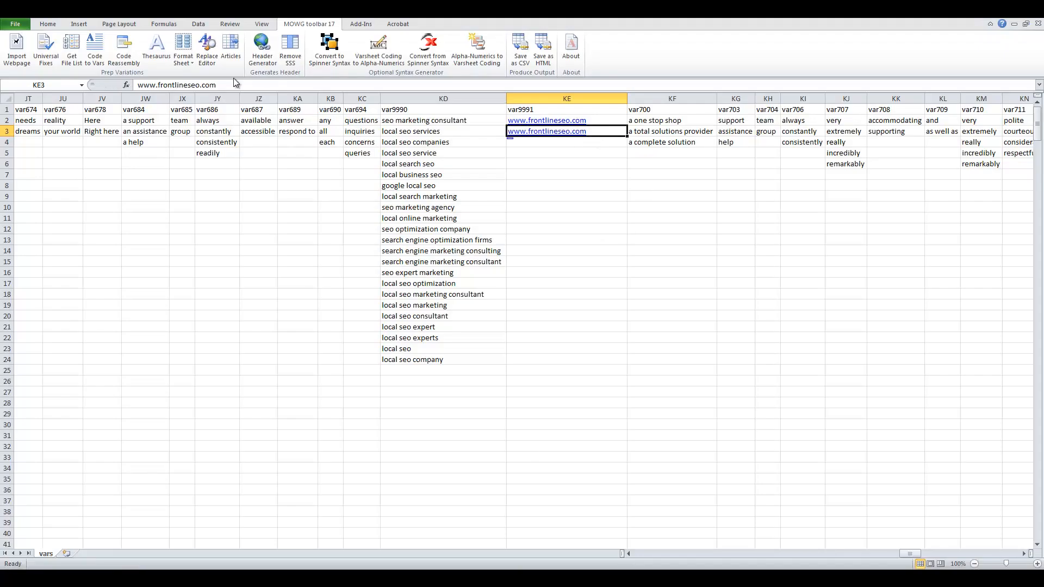
left_click_drag(231, 84, 137, 85)
key("ctrl+v")
key("ctrl+Return")
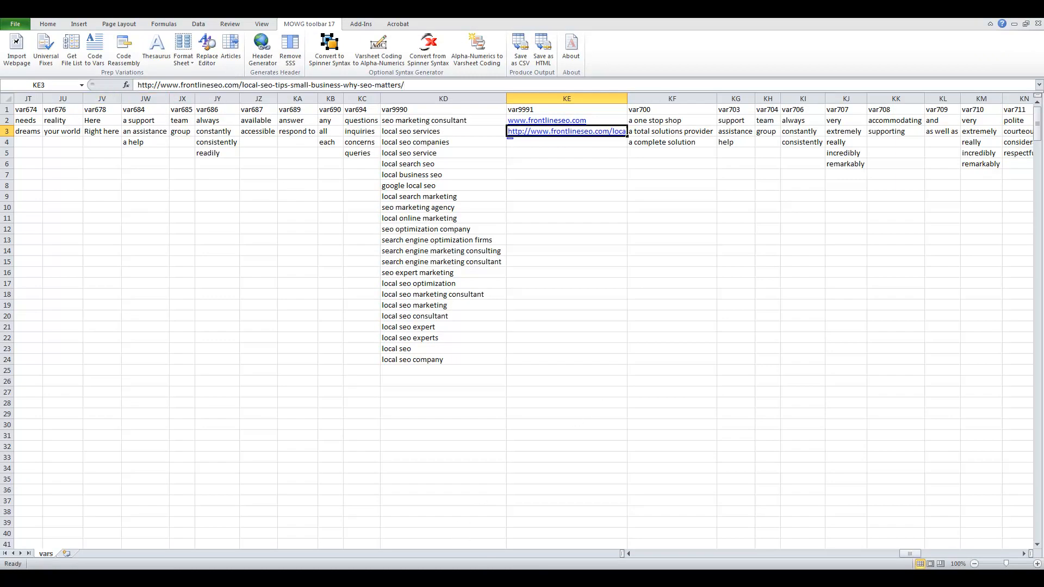
key("alt+Tab")
left_click(201, 30)
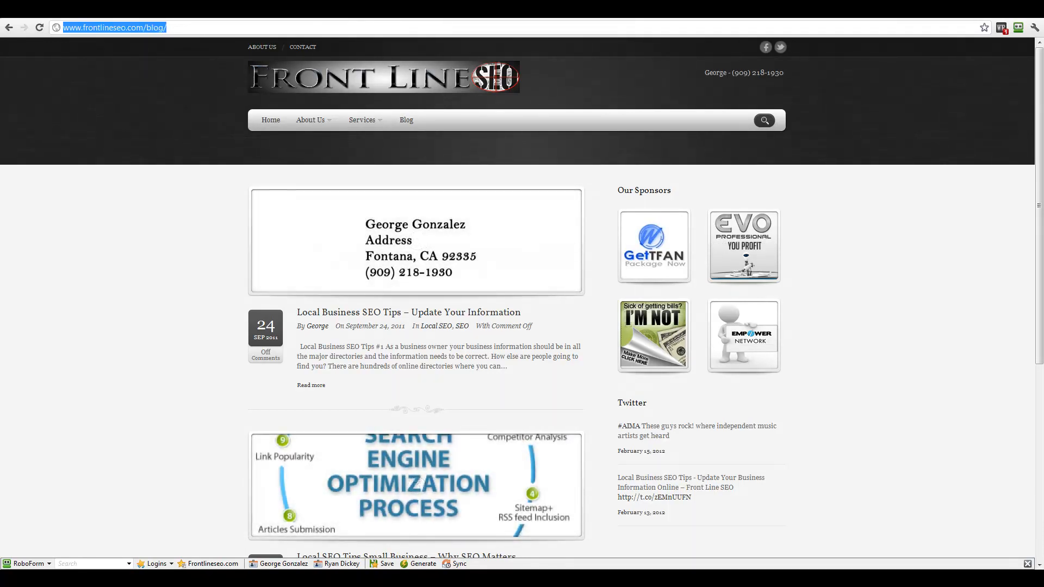
key("alt+Tab")
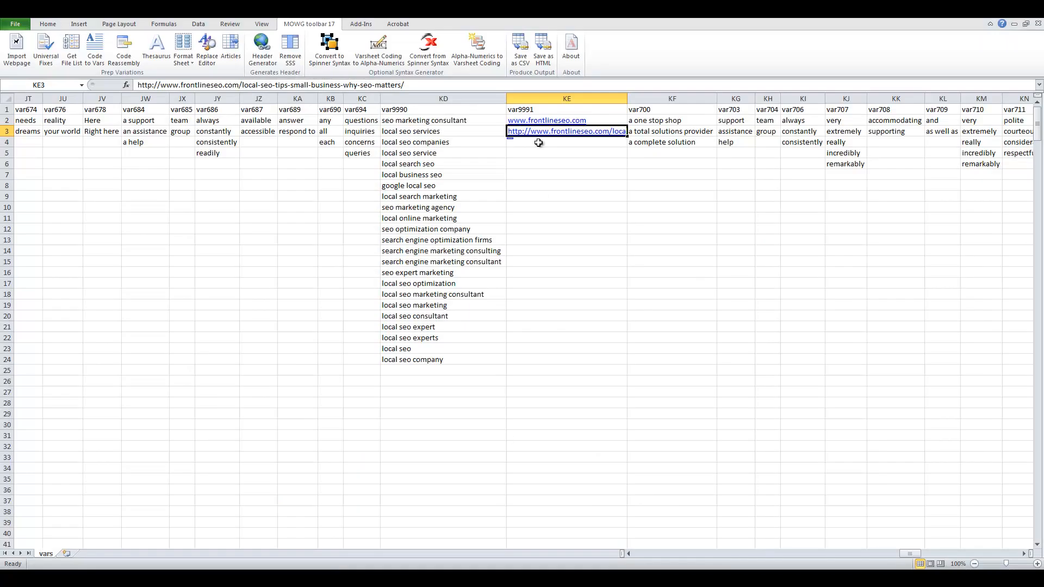
left_click(546, 144)
key("ctrl+v")
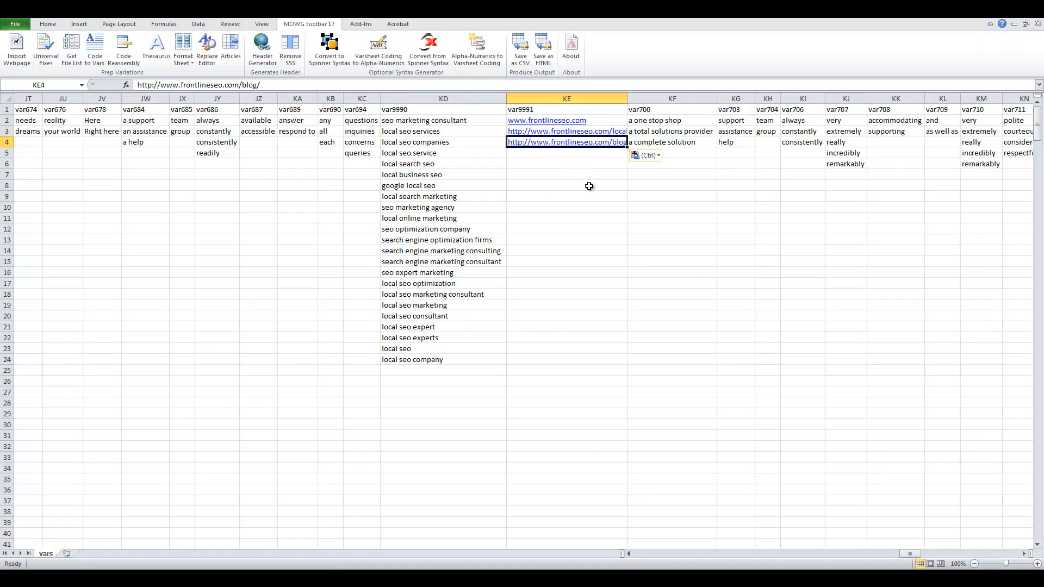
Step: Remove hyperlinks from the three URLs in KE2:KE4 and autofit column KE
left_click_drag(588, 121, 602, 142)
right_click(605, 143)
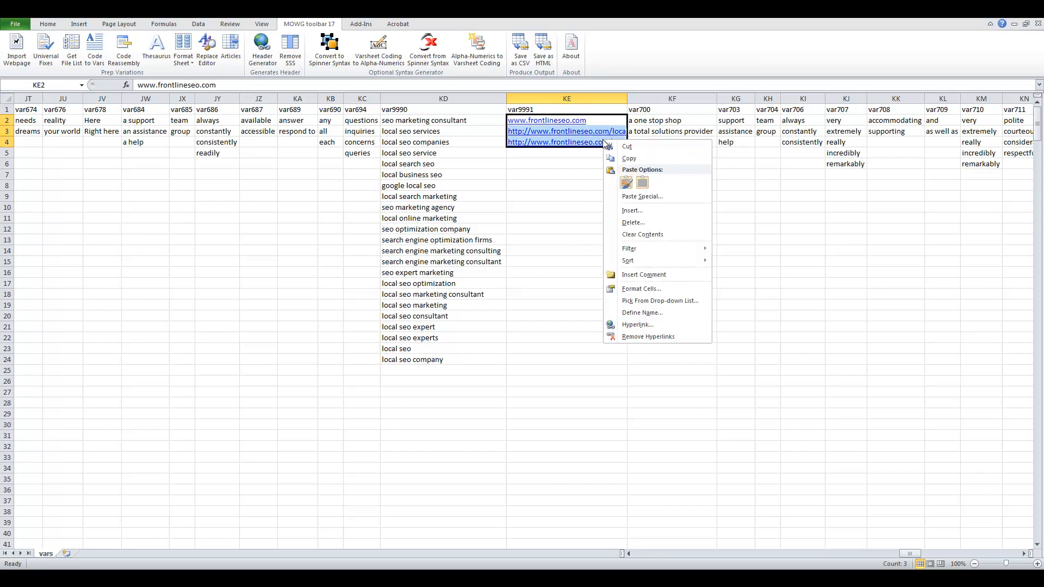
left_click(649, 336)
left_click(576, 179)
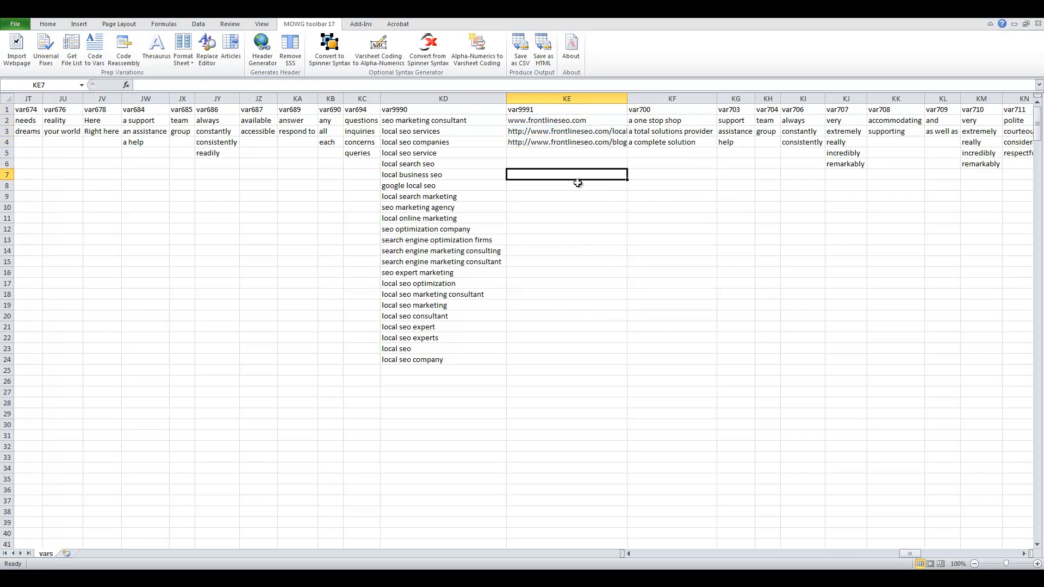
double_click(627, 99)
left_click(626, 184)
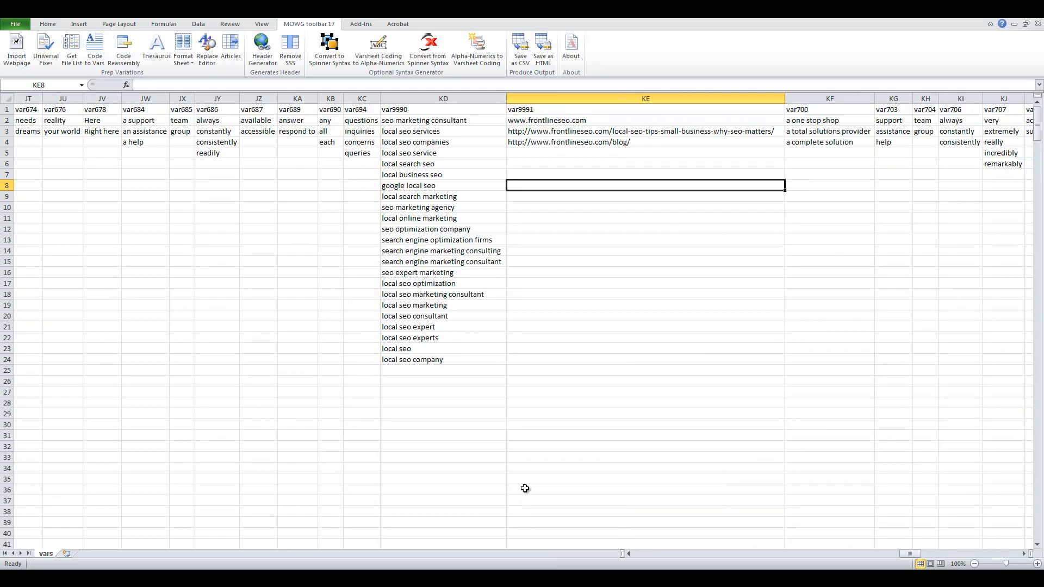
left_click(463, 579)
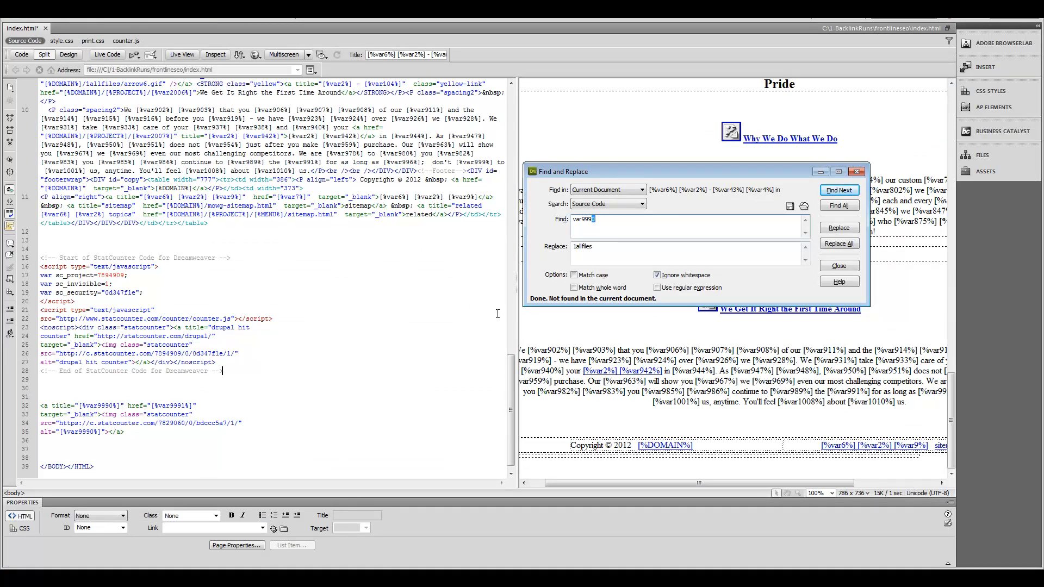
Step: Inspect the StatCounter script block, its 'drupal hit counter' link title and the [%var9990%] title on line 32
left_click_drag(232, 370, 67, 271)
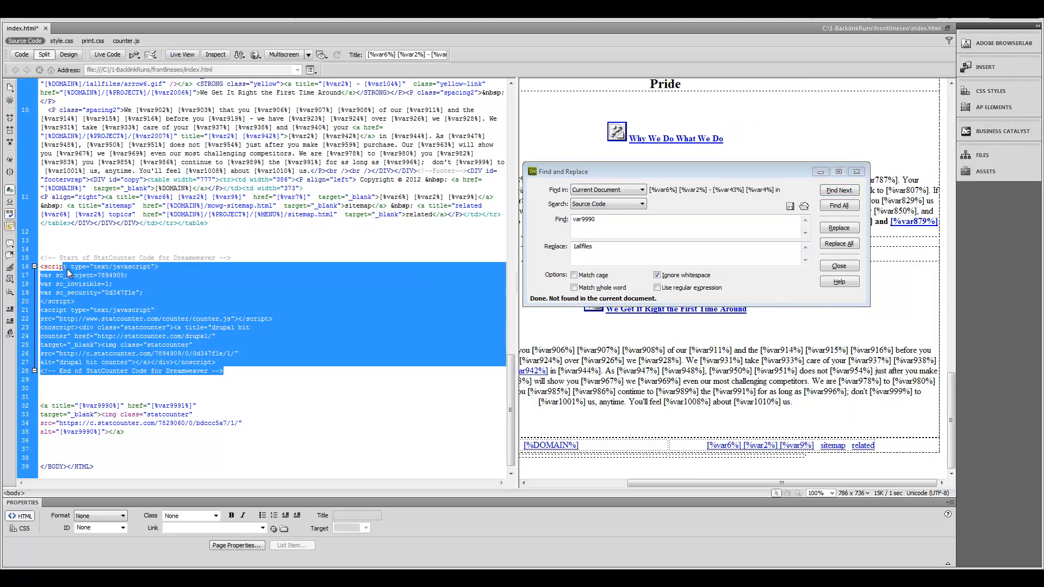
left_click(196, 300)
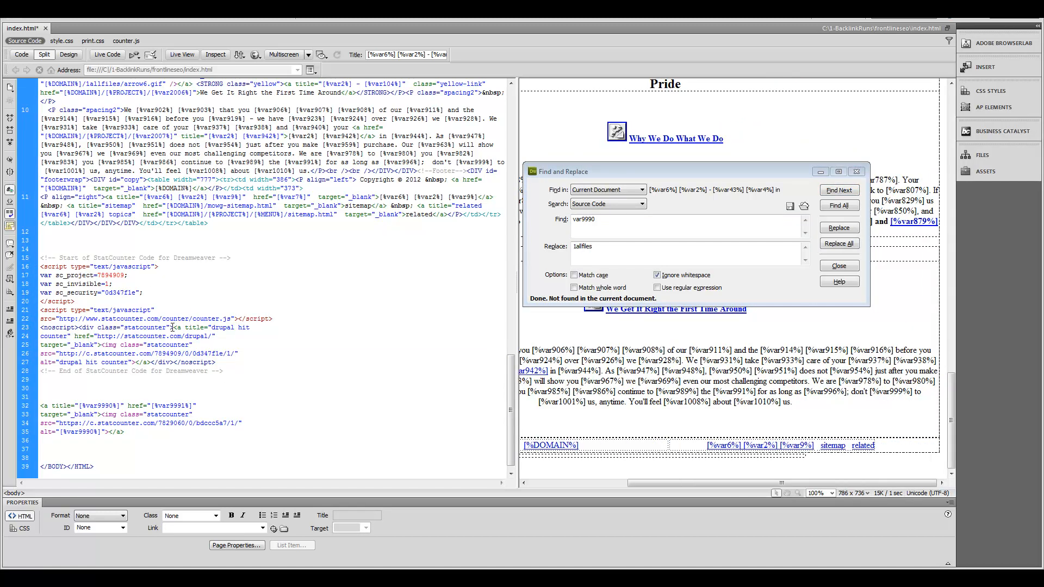
left_click_drag(174, 327, 220, 344)
left_click(254, 344)
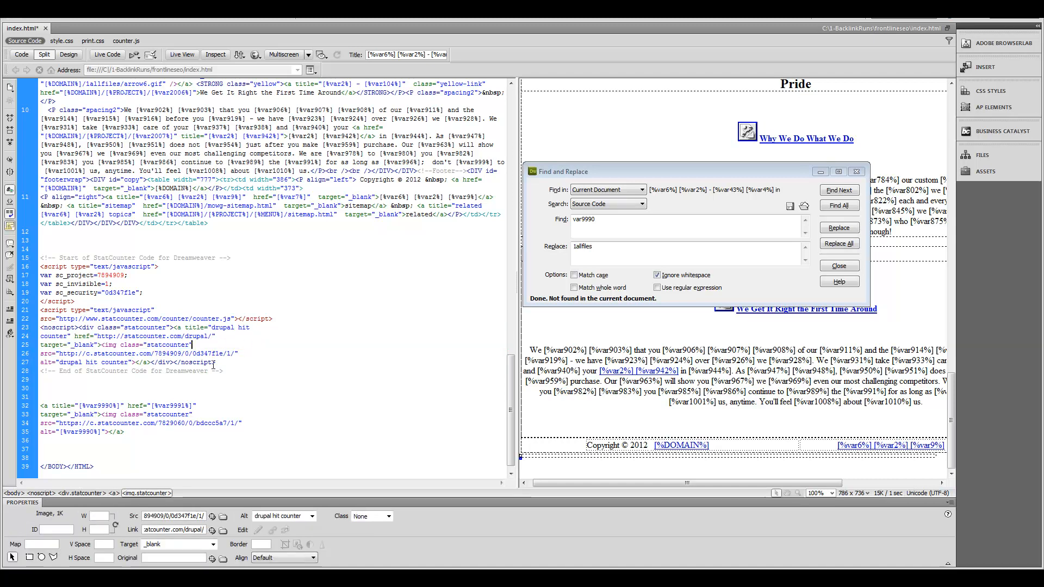
left_click_drag(80, 406, 119, 405)
key("ctrl+c")
left_click_drag(211, 327, 90, 336)
left_click(141, 345)
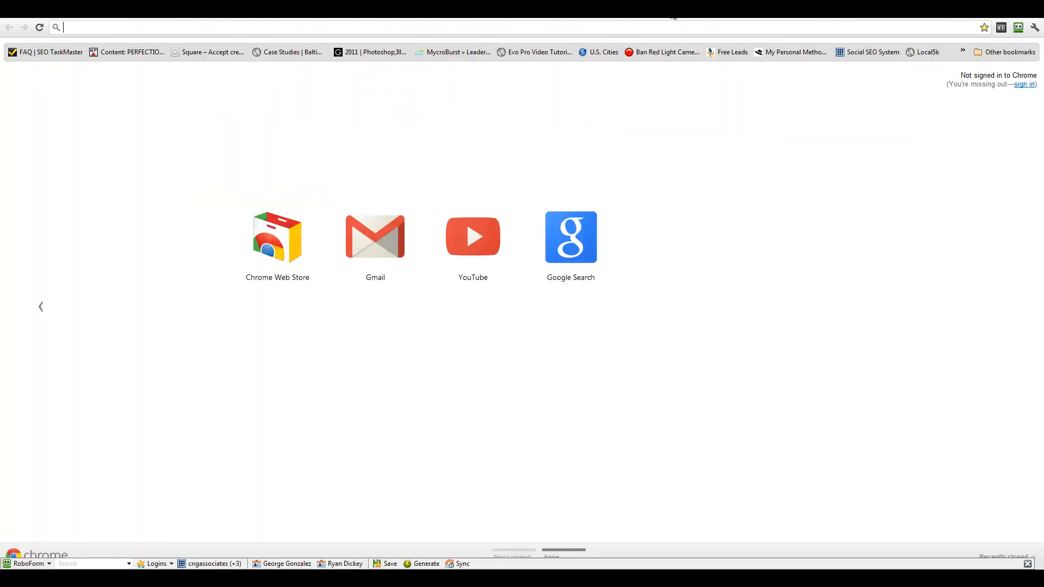
Step: Search Google for 'drupal hit counter' and pick out StatCounter's free Drupal hit counter result
type("drupal")
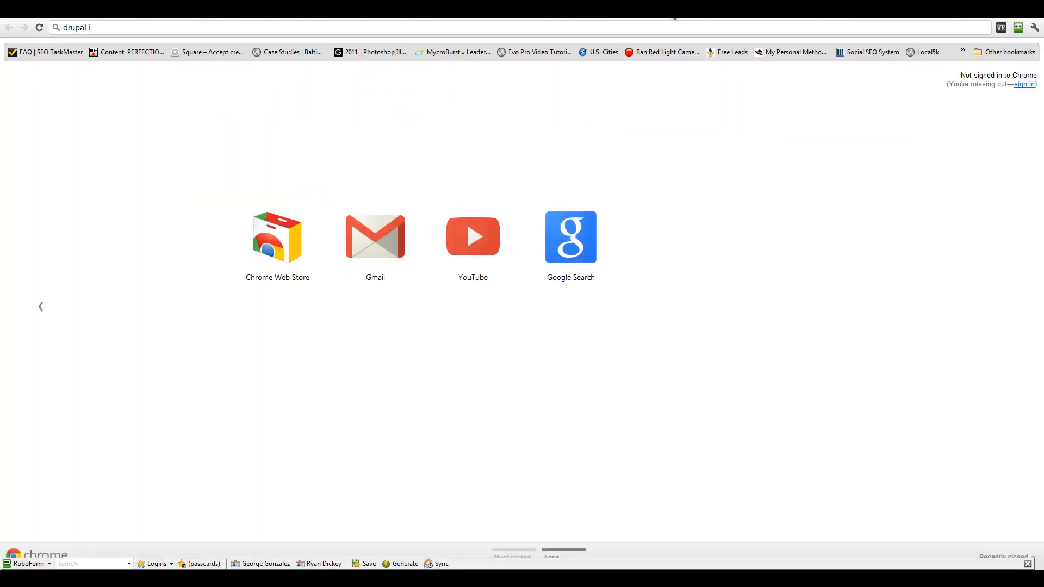
type(" hit counter")
key("Return")
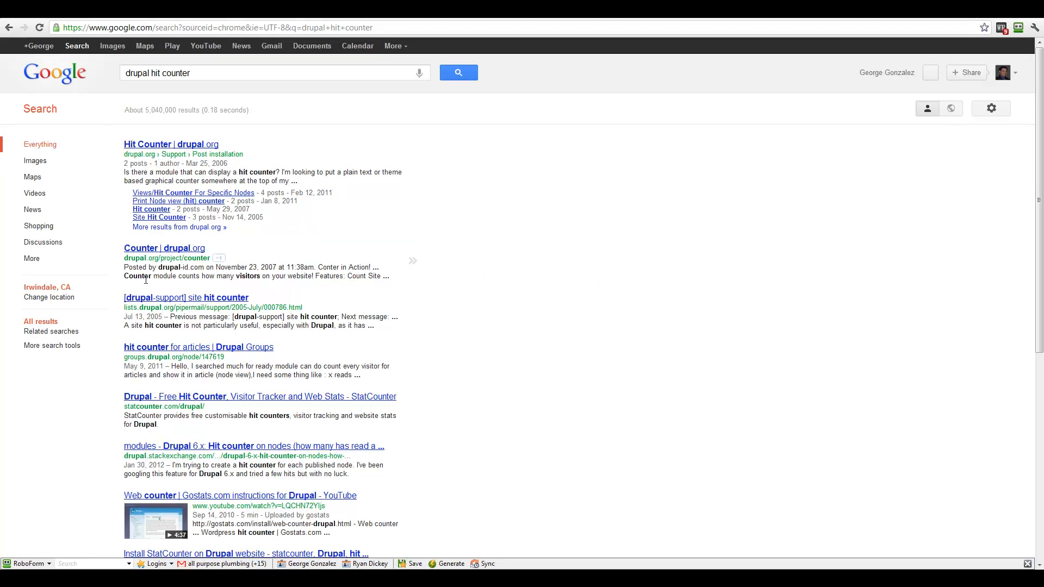
left_click_drag(196, 434, 123, 400)
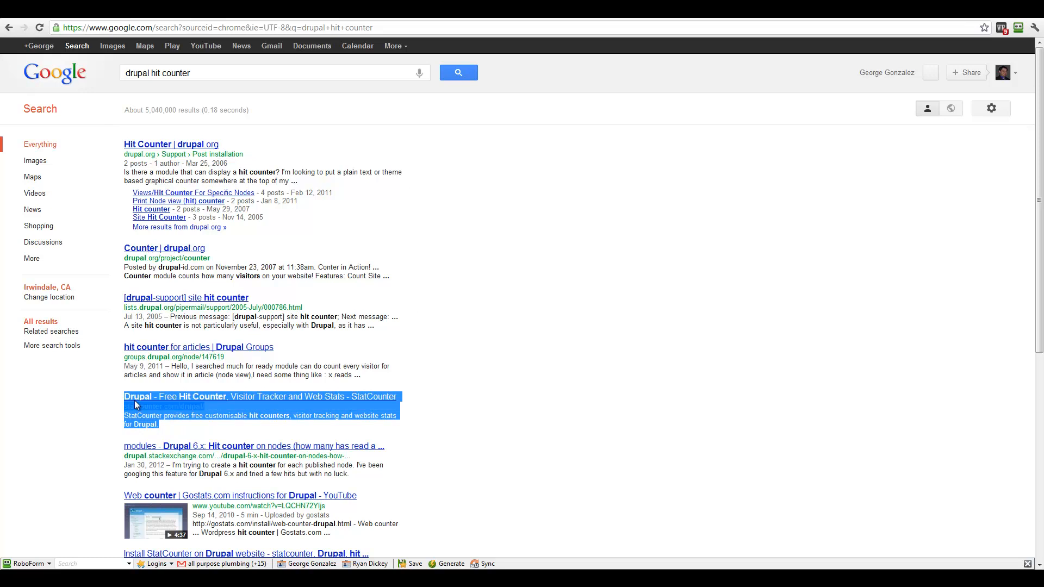
left_click(174, 424)
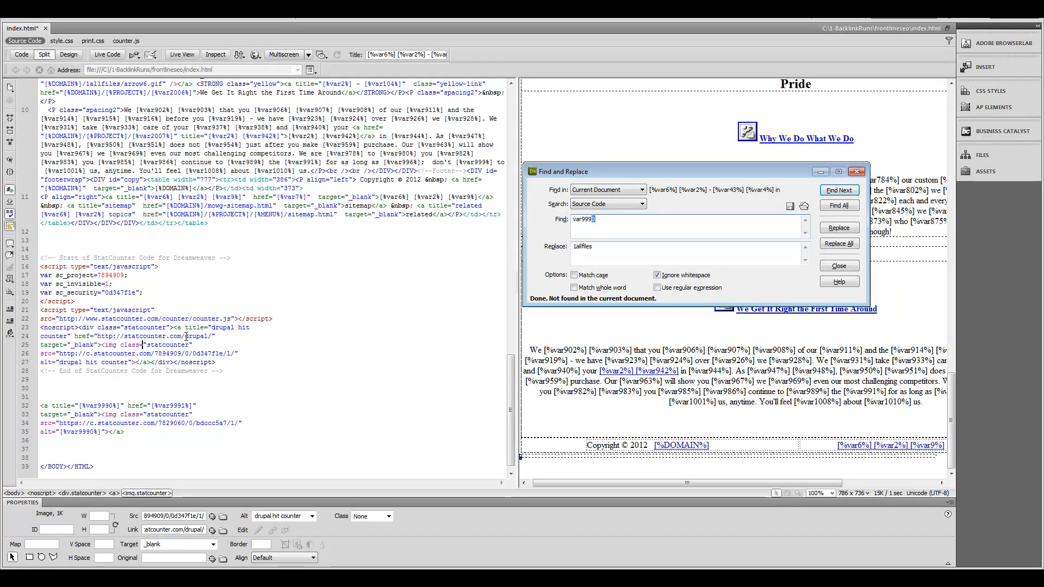
Step: Replace the StatCounter link's title and alt with [%var9990%] and its href with [%var9991%]
left_click_drag(80, 405, 120, 405)
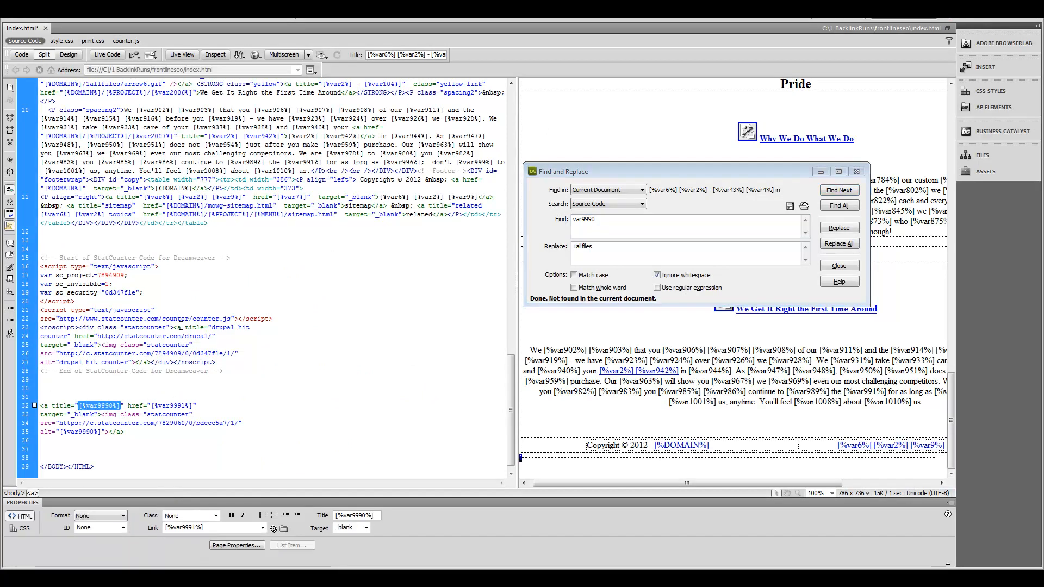
left_click_drag(212, 328, 69, 338)
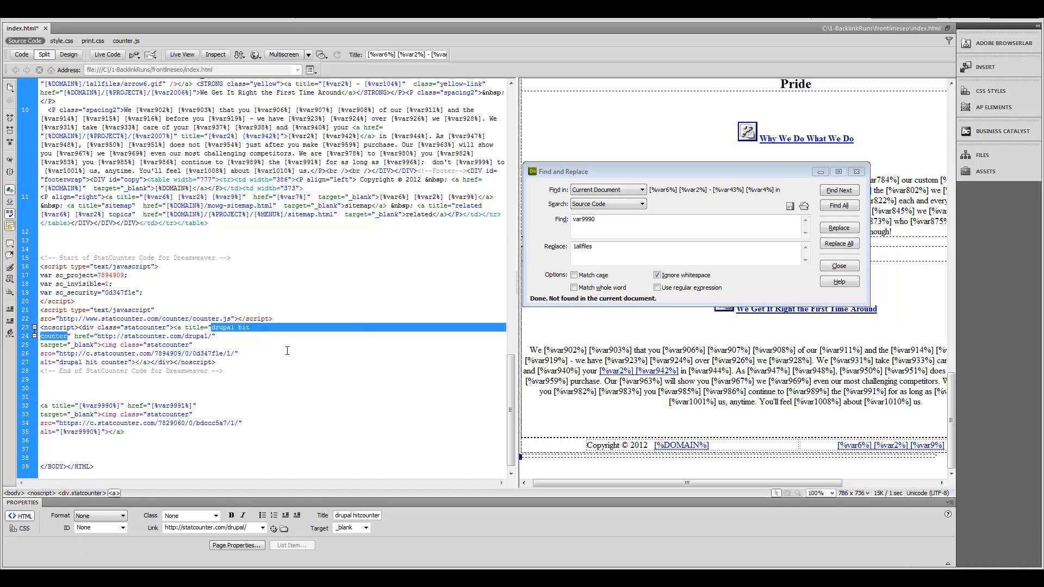
key("ctrl+v")
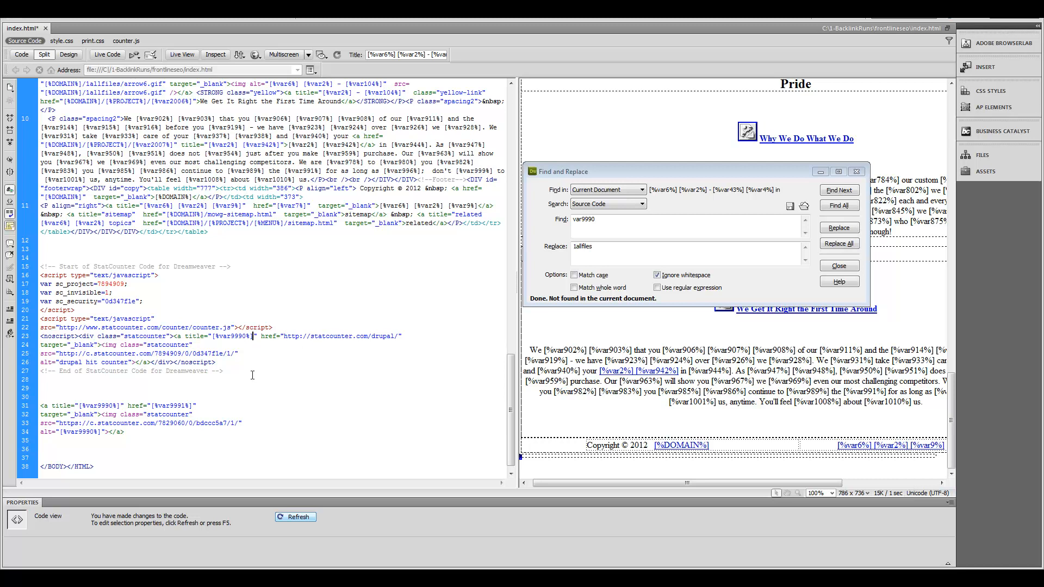
left_click_drag(152, 406, 194, 406)
key("ctrl+c")
left_click_drag(283, 337, 398, 339)
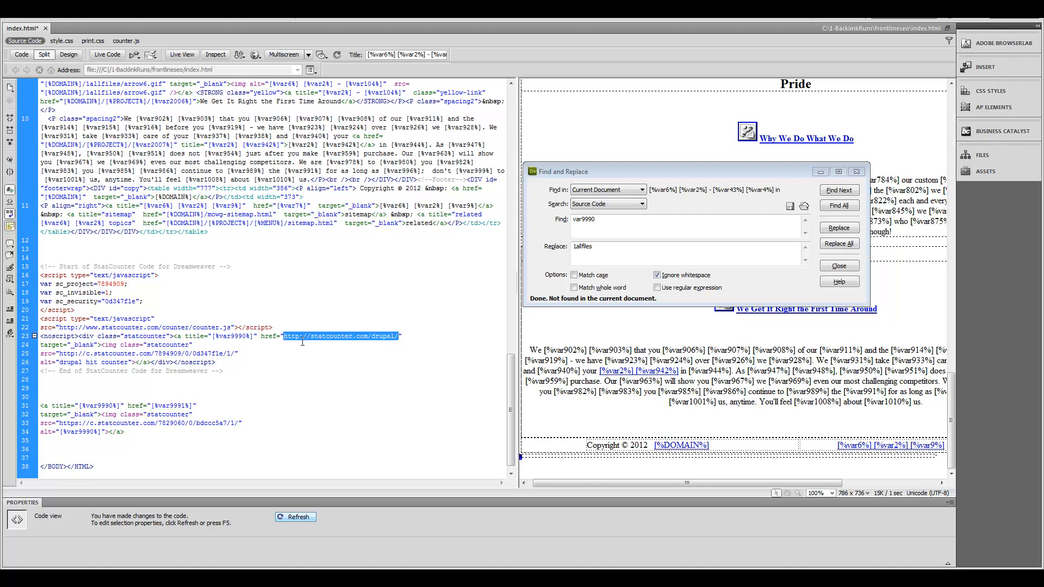
key("ctrl+v")
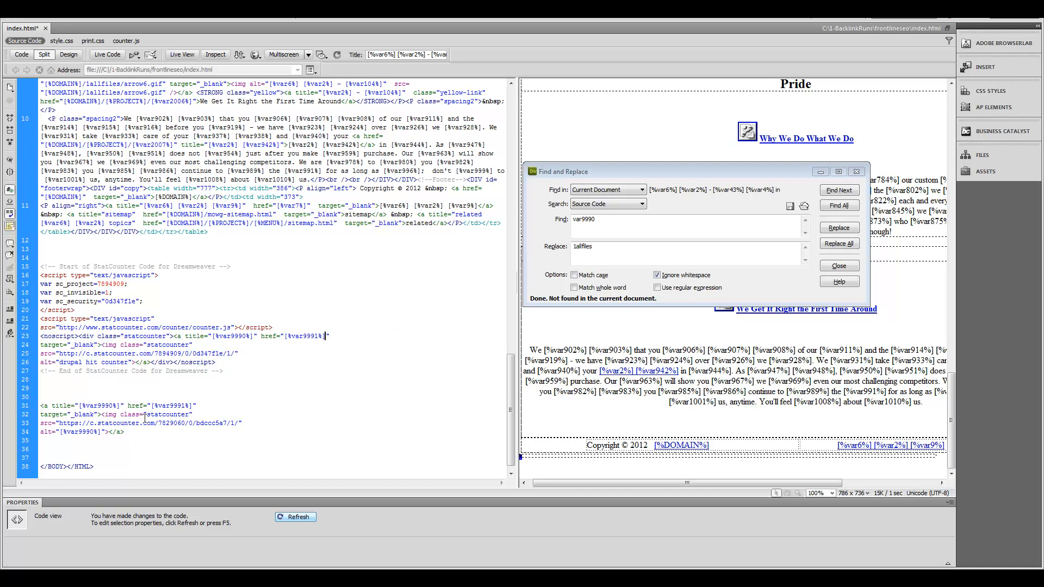
left_click_drag(60, 430, 97, 430)
left_click_drag(60, 363, 128, 362)
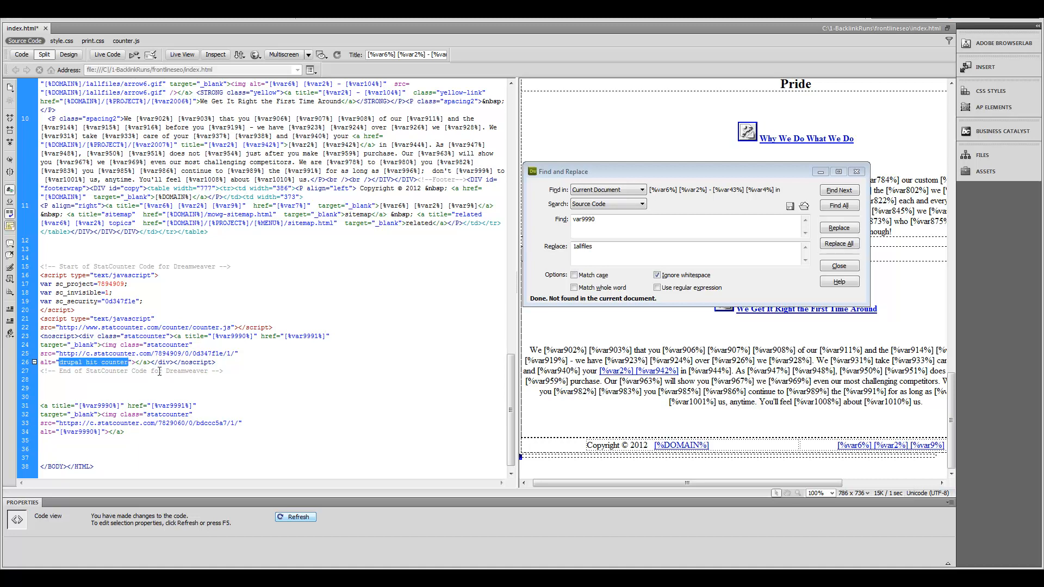
type("[%var9990%]")
Step: Delete the leftover duplicate link on lines 31–34, close Find and Replace, and save index.html
left_click_drag(124, 432, 40, 403)
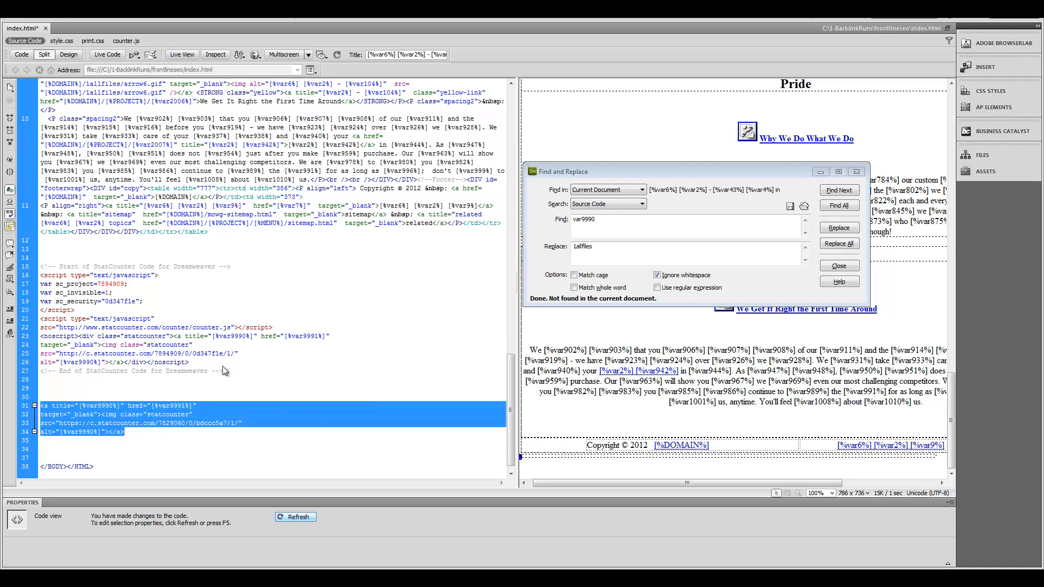
key("BackSpace")
key("BackSpace")
key("BackSpace")
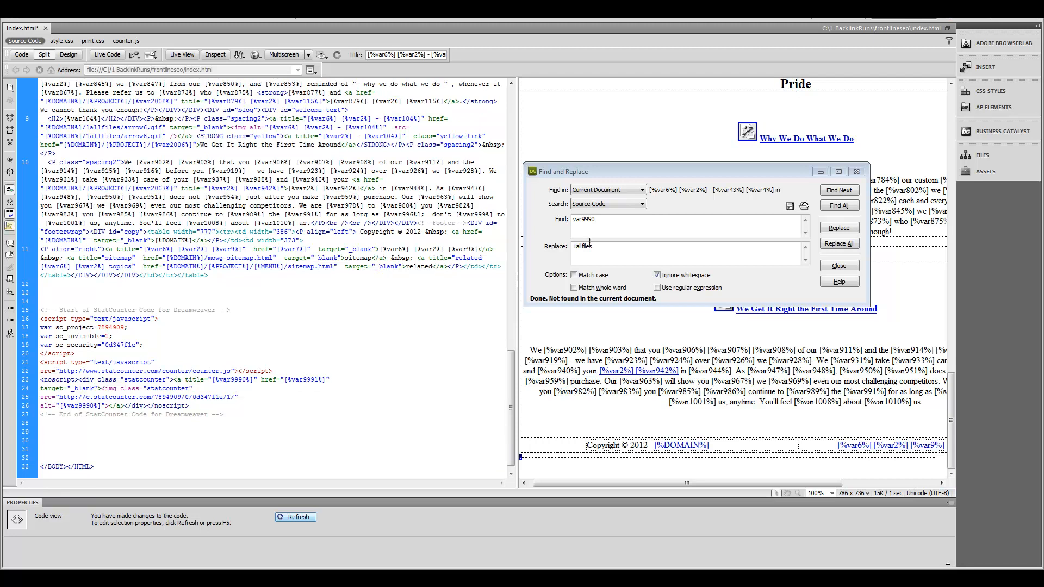
left_click(857, 171)
key("ctrl+s")
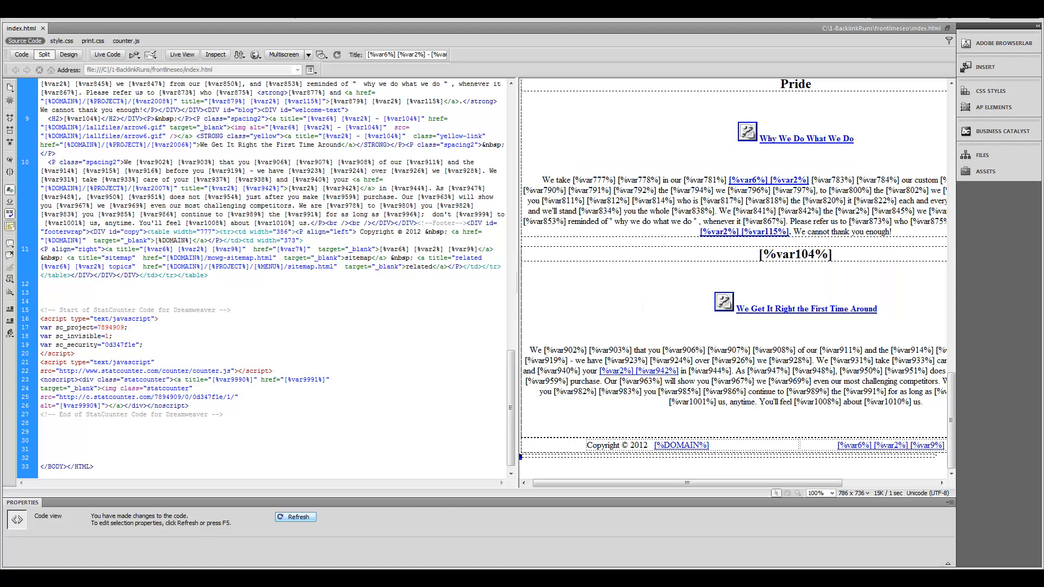
key("alt+Tab")
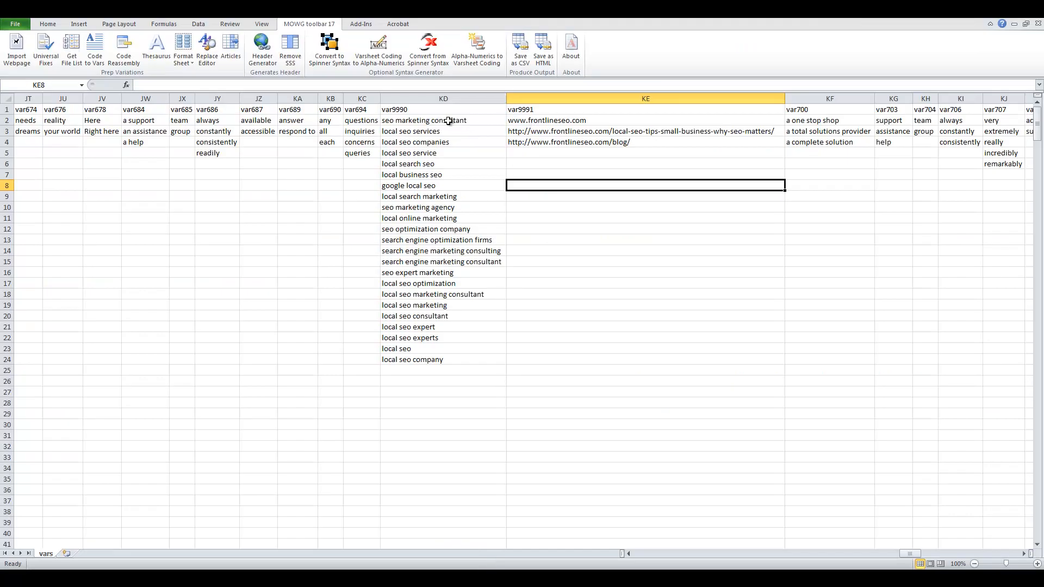
Step: Clear the old var9990 keywords in KD2:KD24 using the Format Sheet options
left_click_drag(438, 110, 437, 130)
left_click_drag(532, 110, 538, 132)
left_click(566, 218)
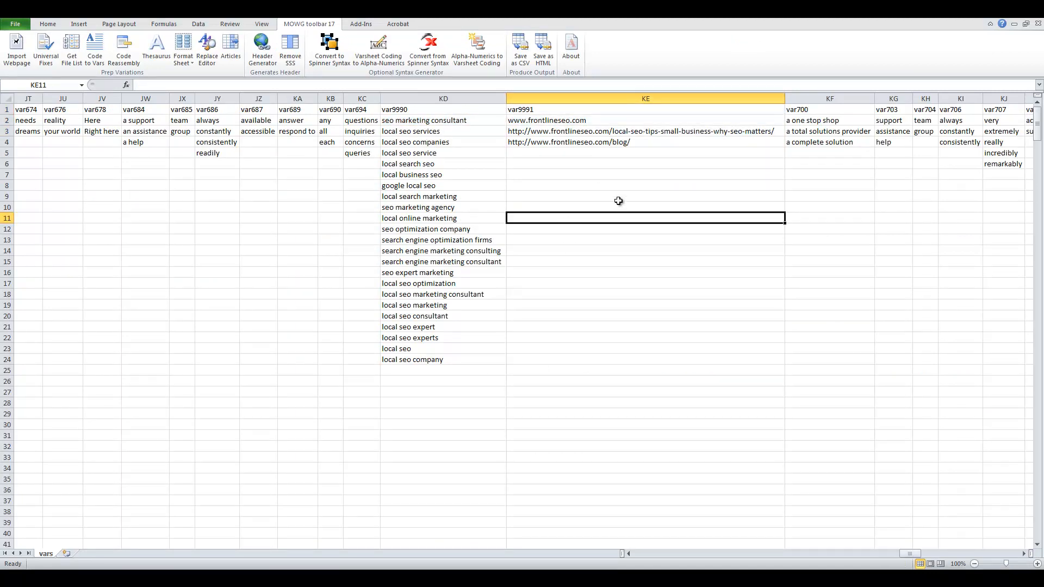
left_click(461, 121)
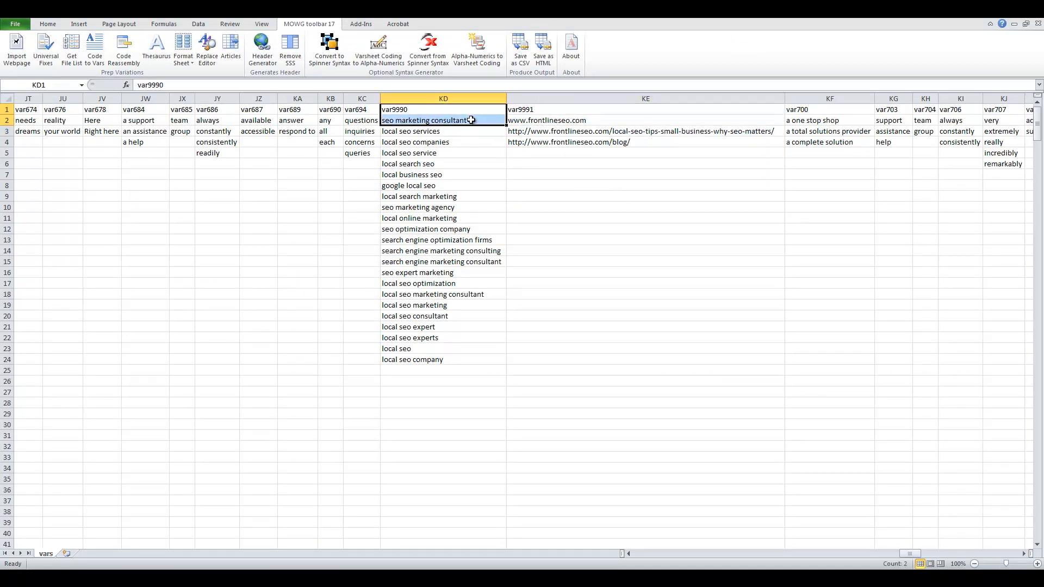
left_click_drag(455, 124, 479, 356)
left_click(183, 49)
left_click(200, 75)
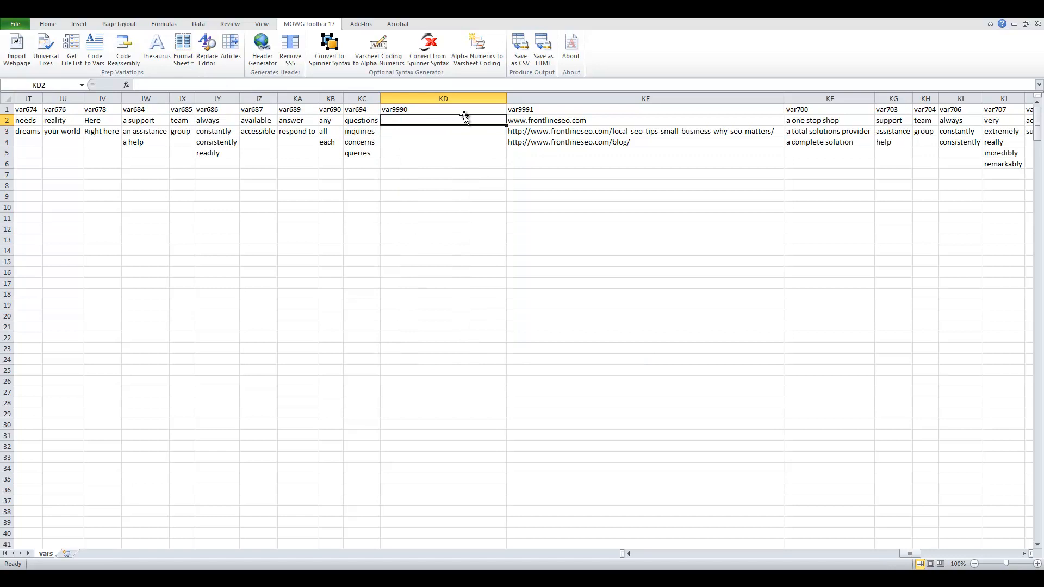
Step: Enter 'Local SEO Company', 'Upland SEO Company' and 'Local SEO' into KD2–KD4
type("Local")
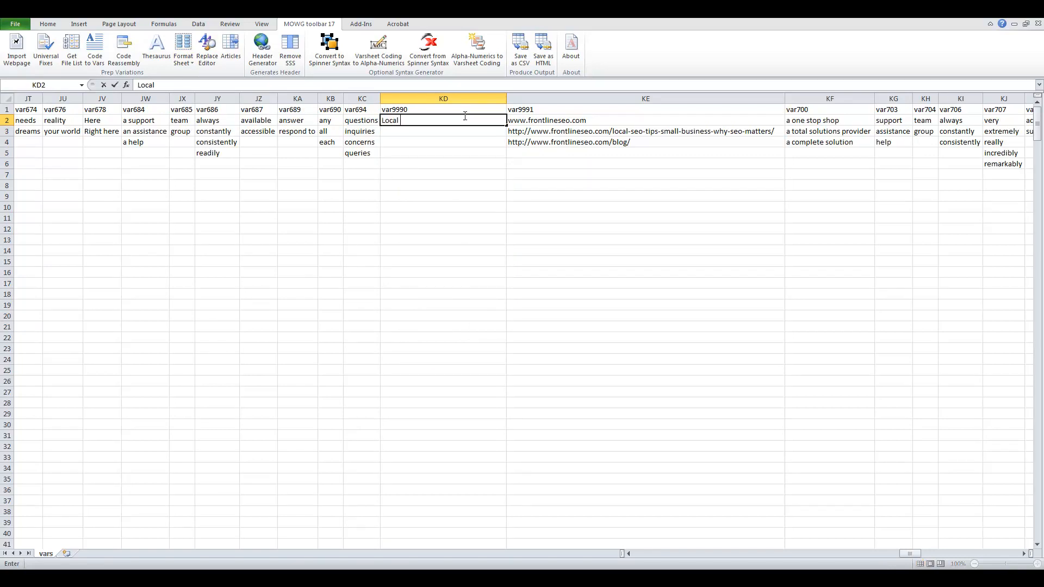
type(" SEO Company")
key("Return")
type("Upland SEO Company")
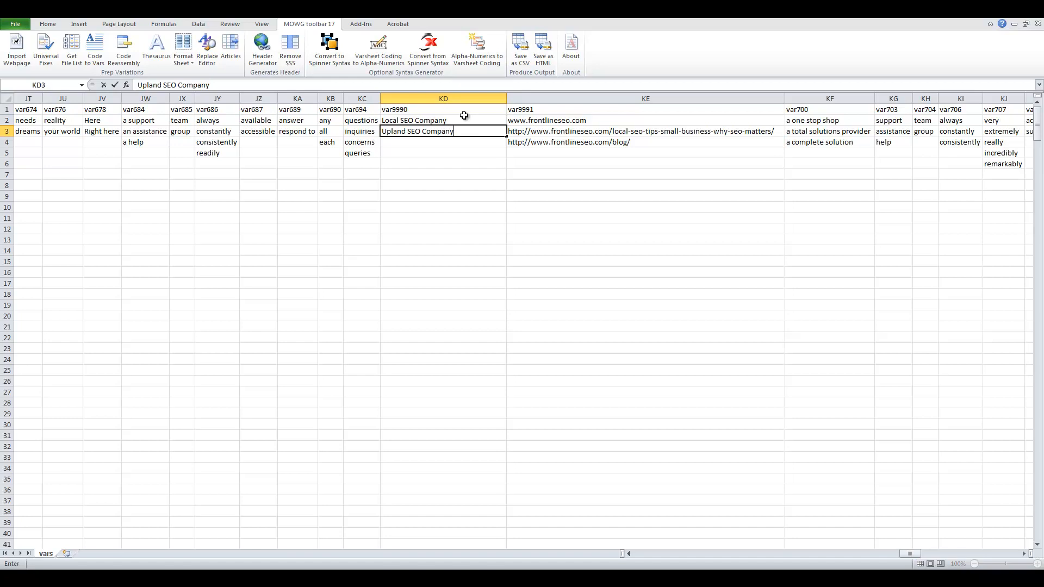
key("Return")
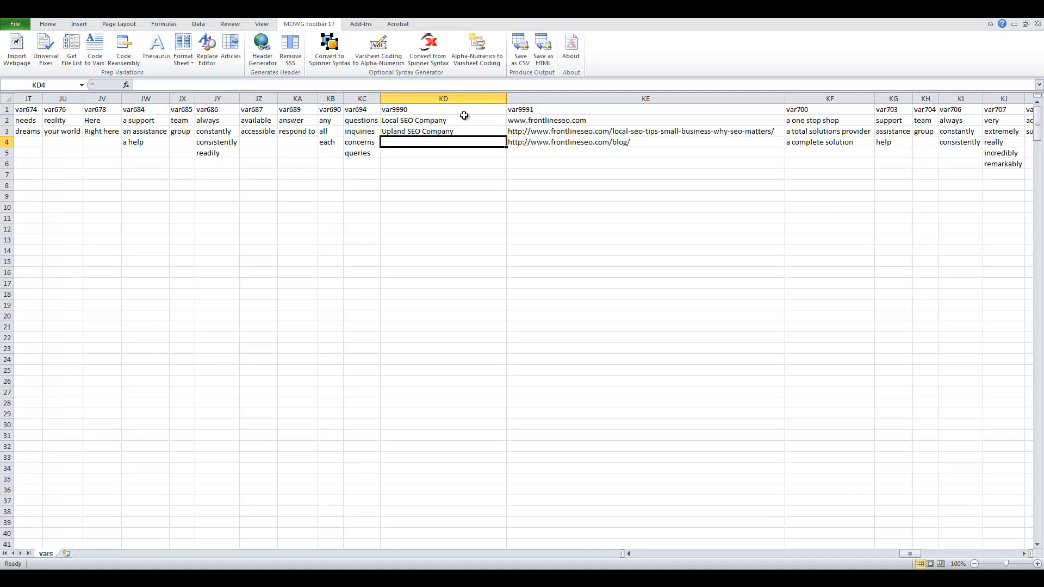
type("Local SE")
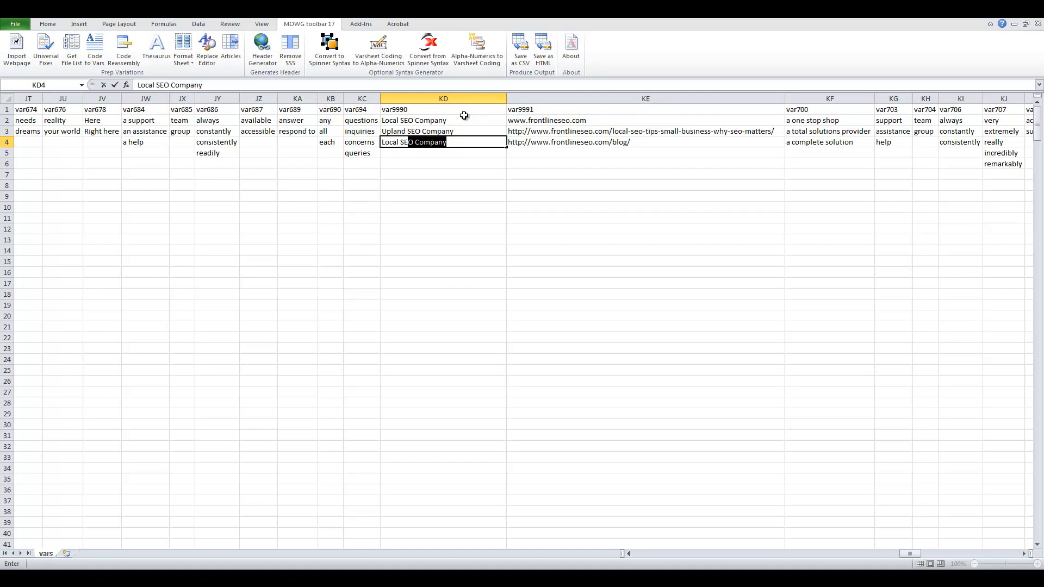
type("O")
key("BackSpace")
key("Return")
Step: Clear the two blog URLs in KE3:KE4 with Format Sheet > Trim
left_click_drag(658, 177, 634, 132)
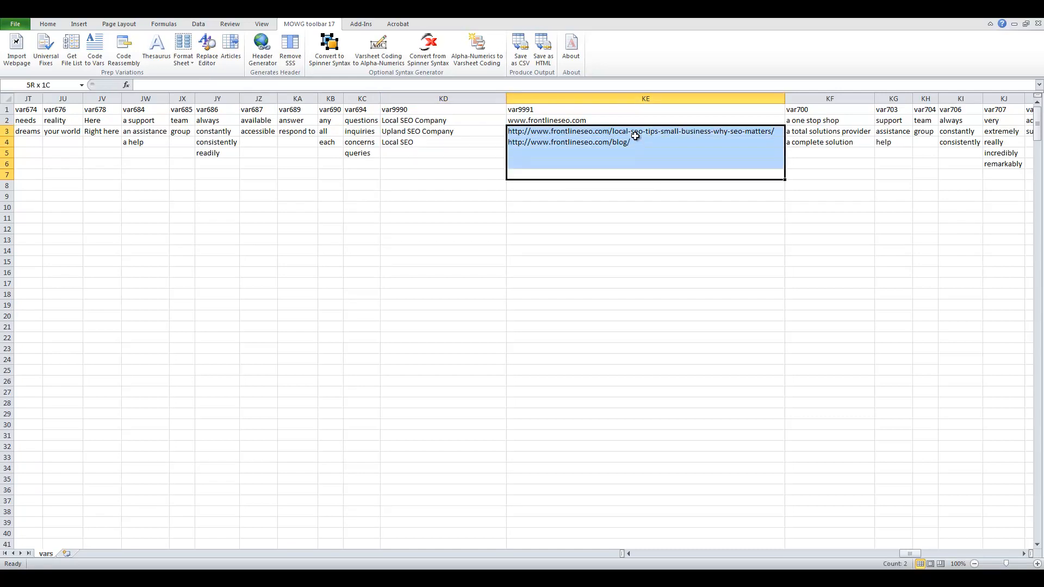
left_click(195, 63)
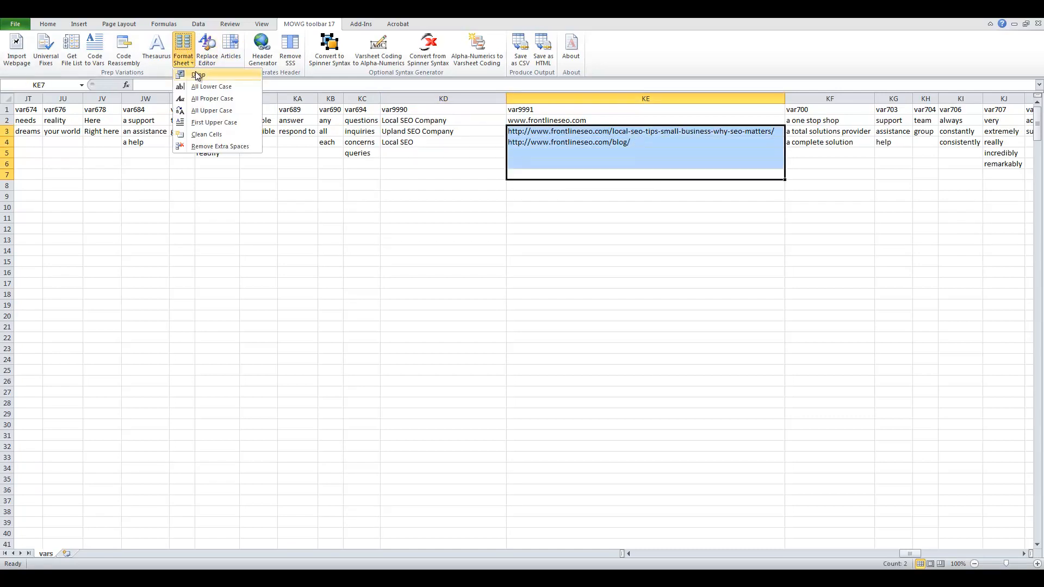
left_click(197, 75)
left_click(652, 237)
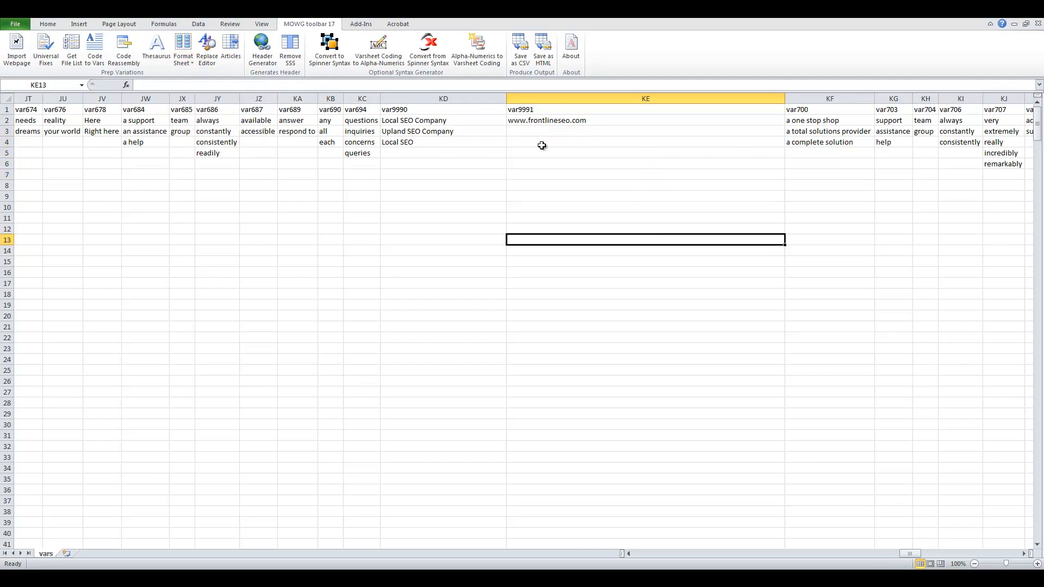
Step: Autofit column KE to its contents and save vars.csv, keeping CSV format
double_click(785, 98)
left_click(546, 186)
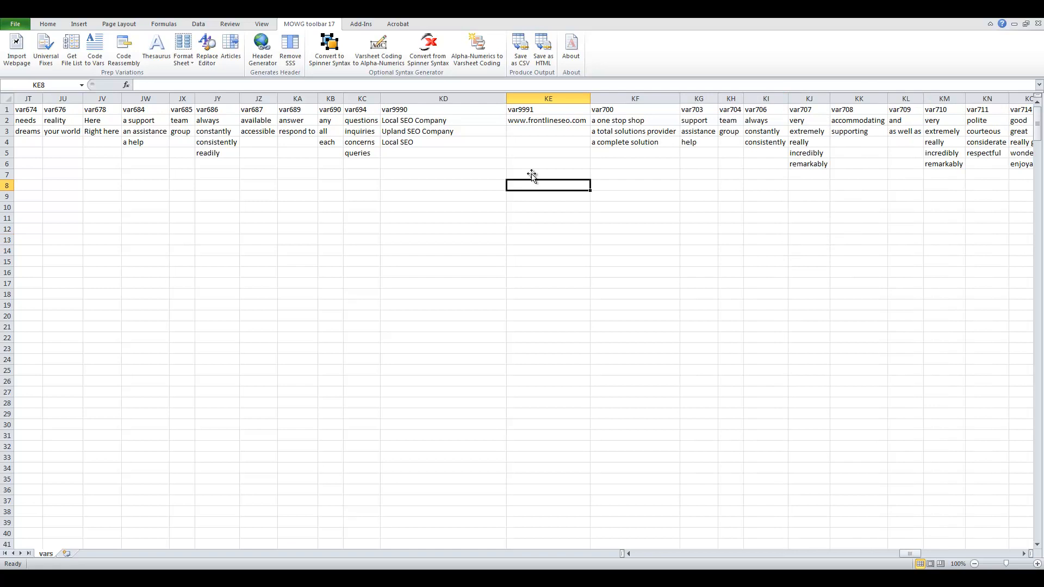
key("ctrl+s")
left_click(481, 329)
Step: Save vars.csv again as CSV, then close Excel choosing Don't Save
left_click_drag(905, 557, 1007, 553)
left_click(1032, 10)
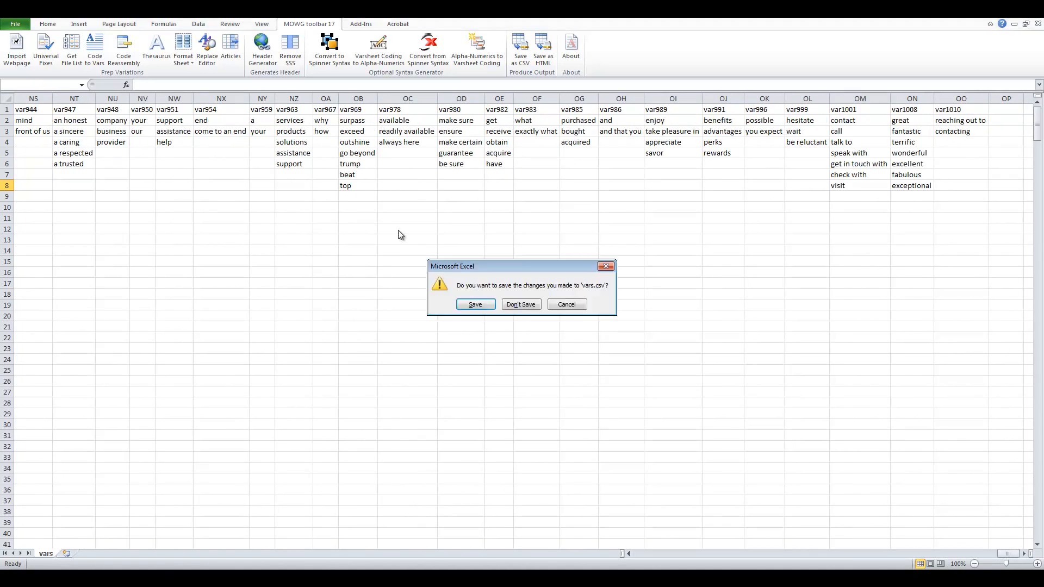
left_click(576, 308)
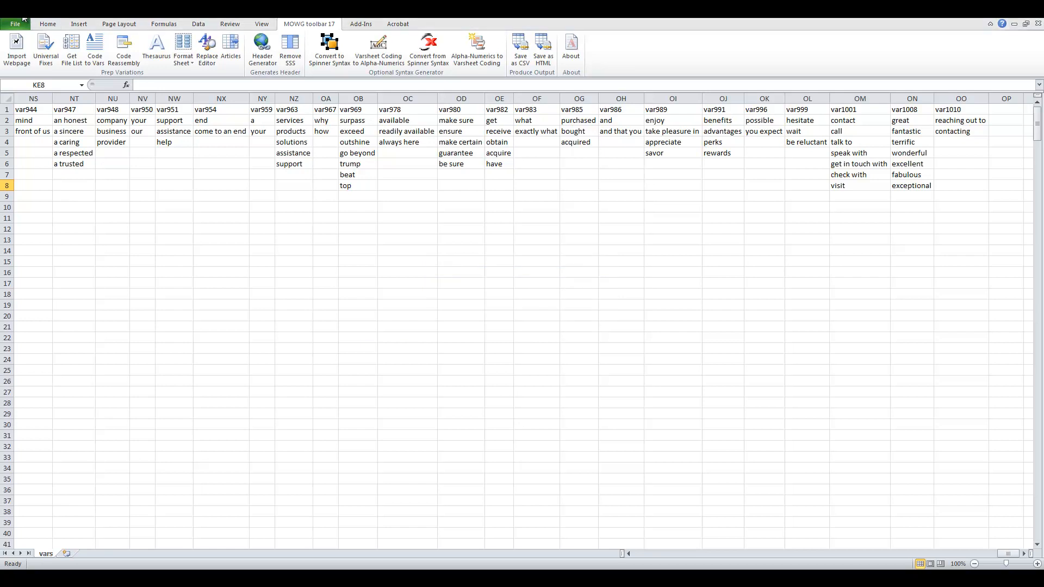
key("ctrl+s")
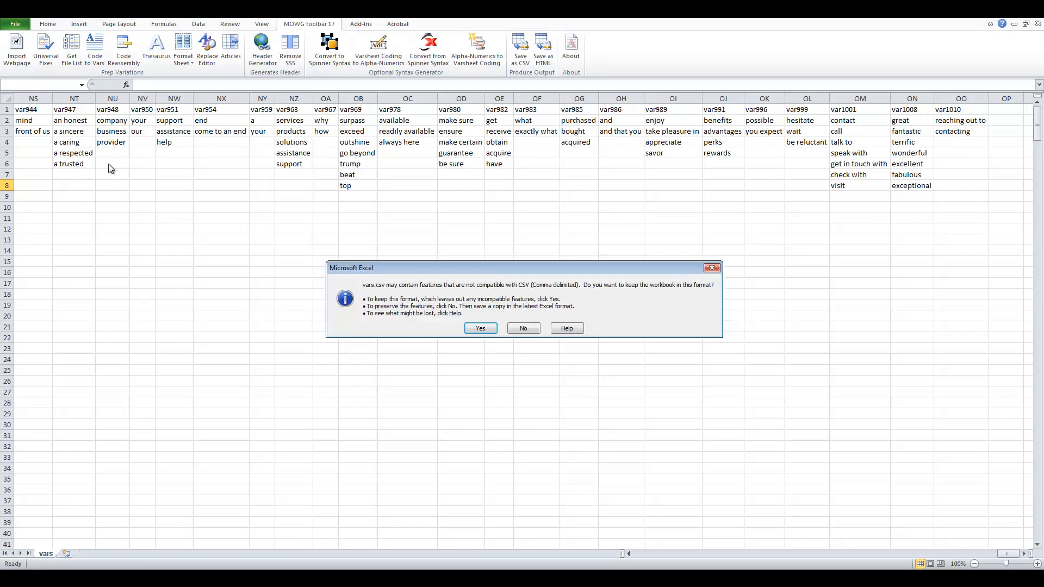
left_click(484, 330)
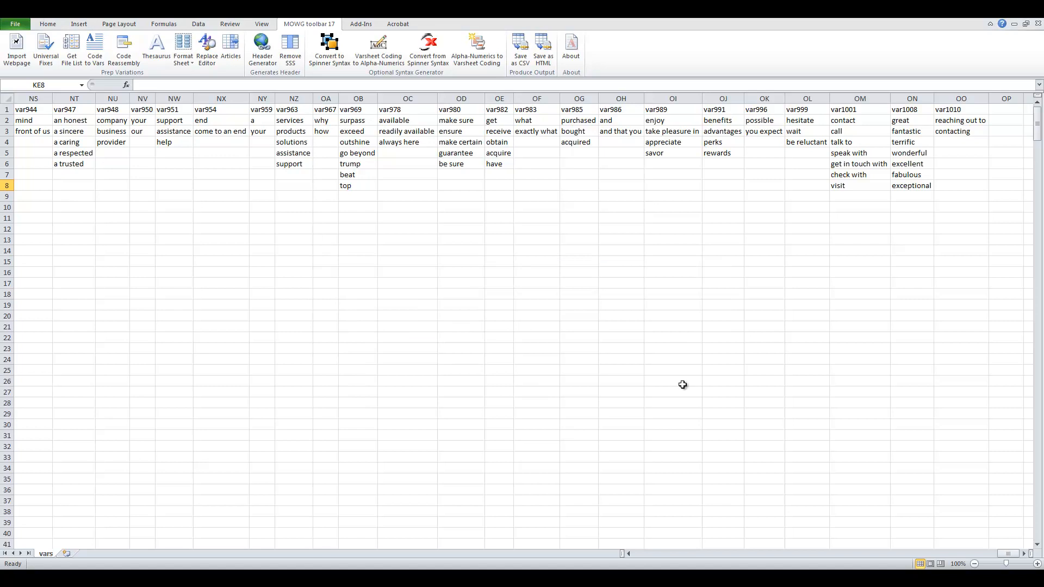
key("ctrl+w")
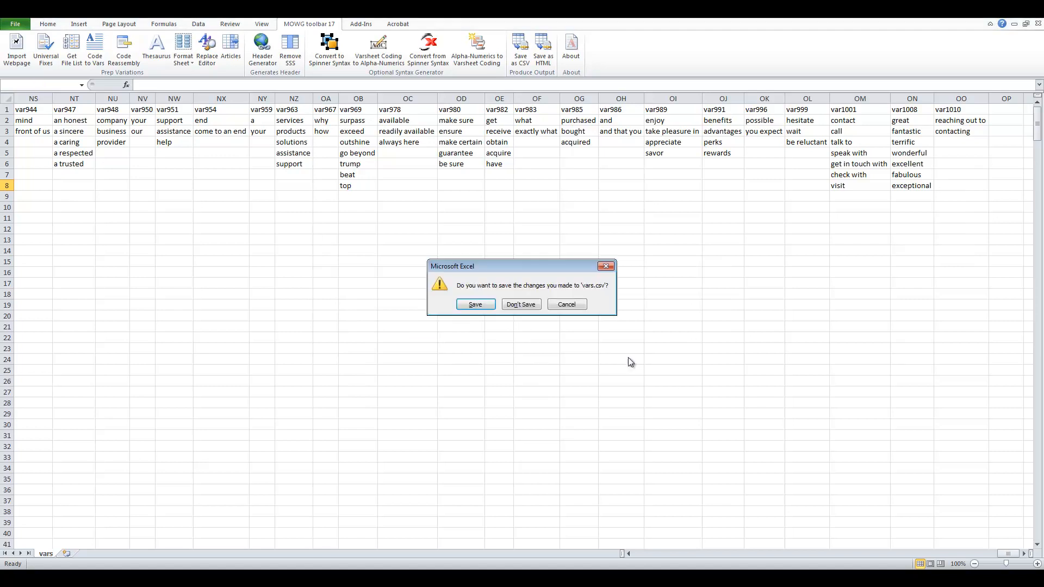
left_click(534, 304)
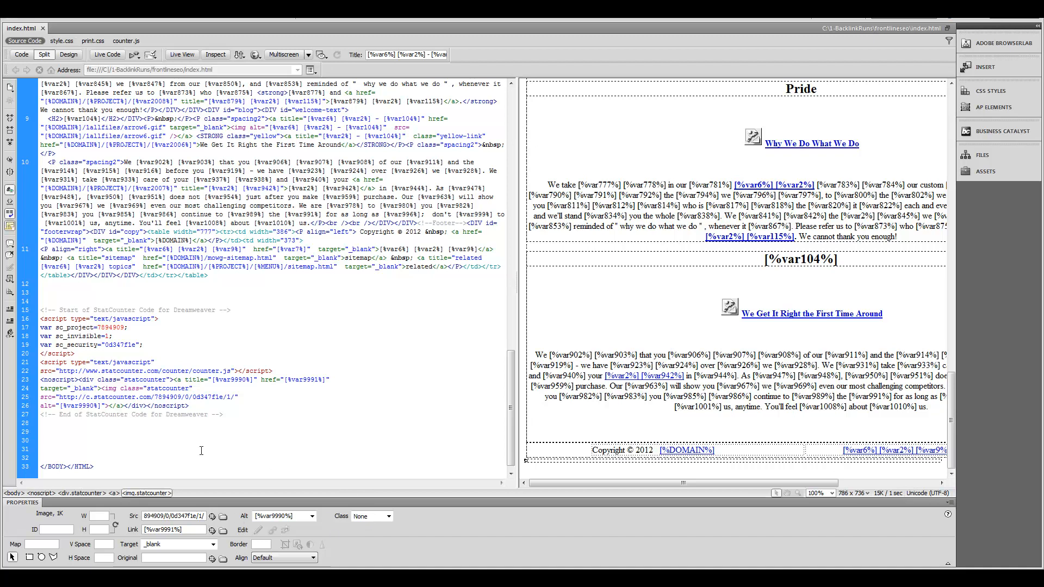
Step: Switch to the Windows Explorer window showing C:\1-BacklinkRuns\frontlineseo
key("alt+Tab")
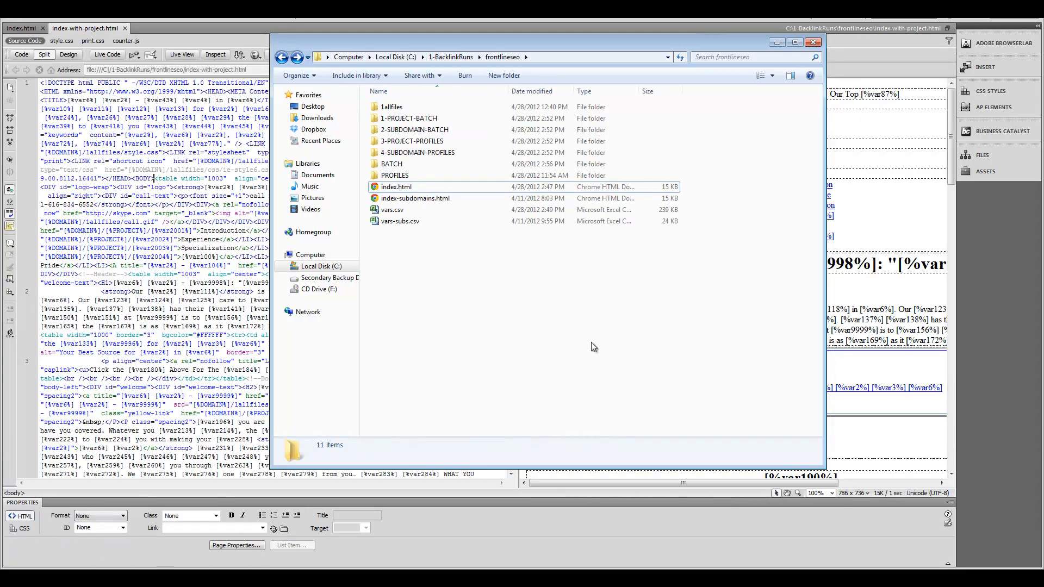
Step: Look over the four numbered batch and profile folders, then go back to the Dreamweaver template
left_click_drag(364, 114, 416, 155)
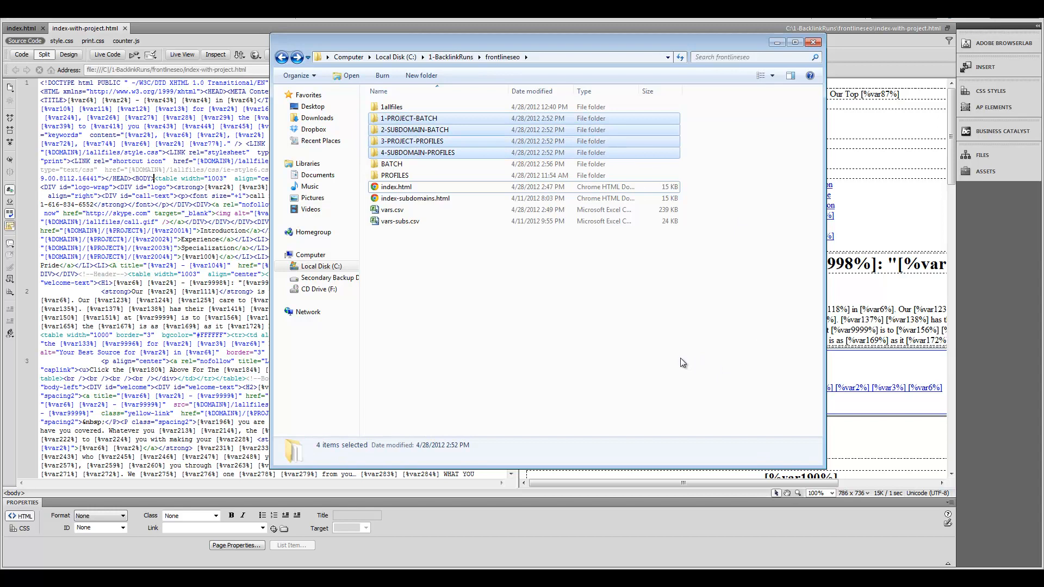
left_click(450, 307)
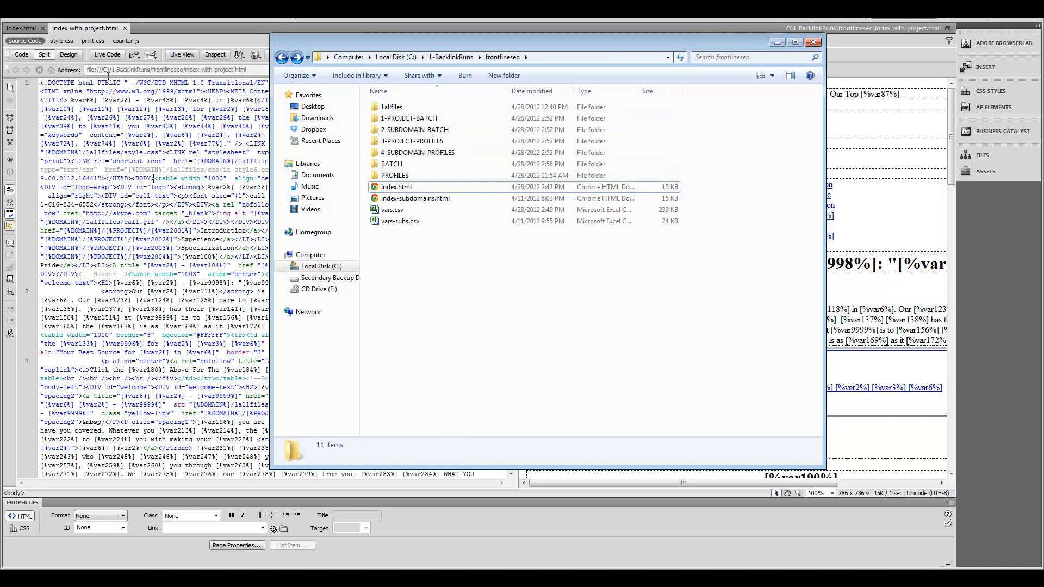
left_click(125, 28)
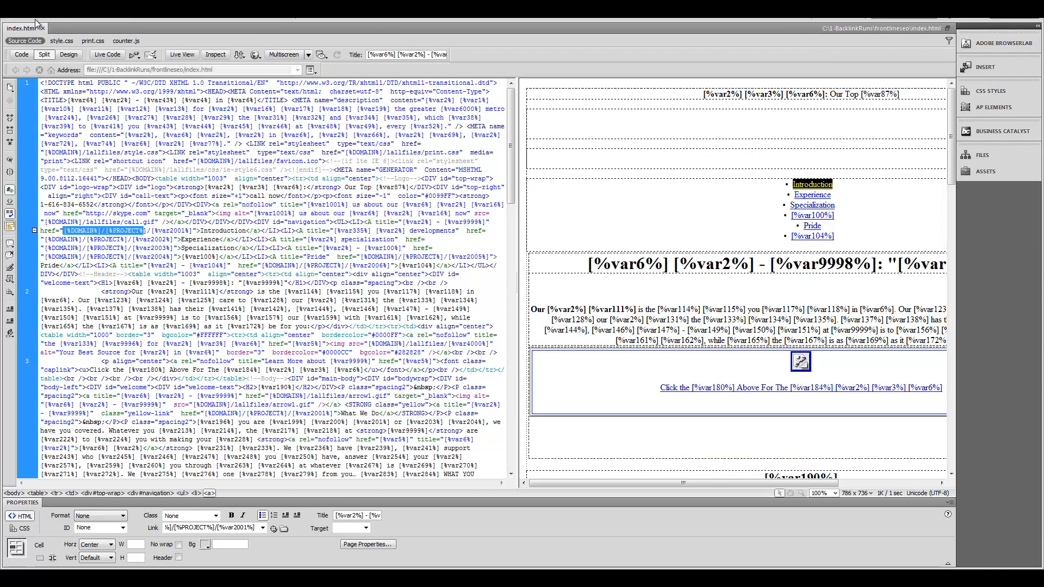
Step: Save the template as index-with-project.html in the frontlineseo folder
left_click(34, 17)
left_click(136, 143)
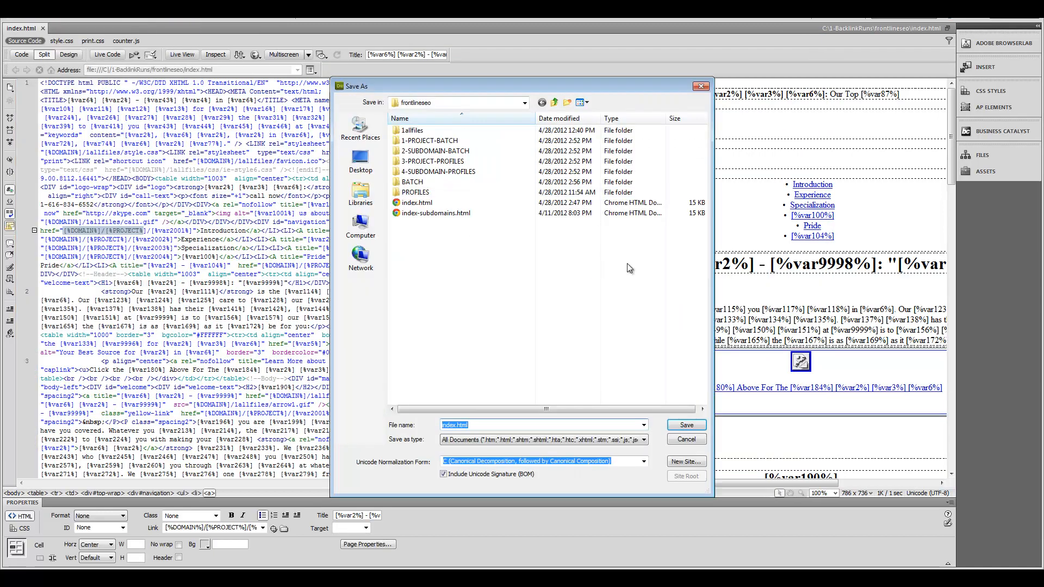
left_click(683, 440)
left_click(170, 206)
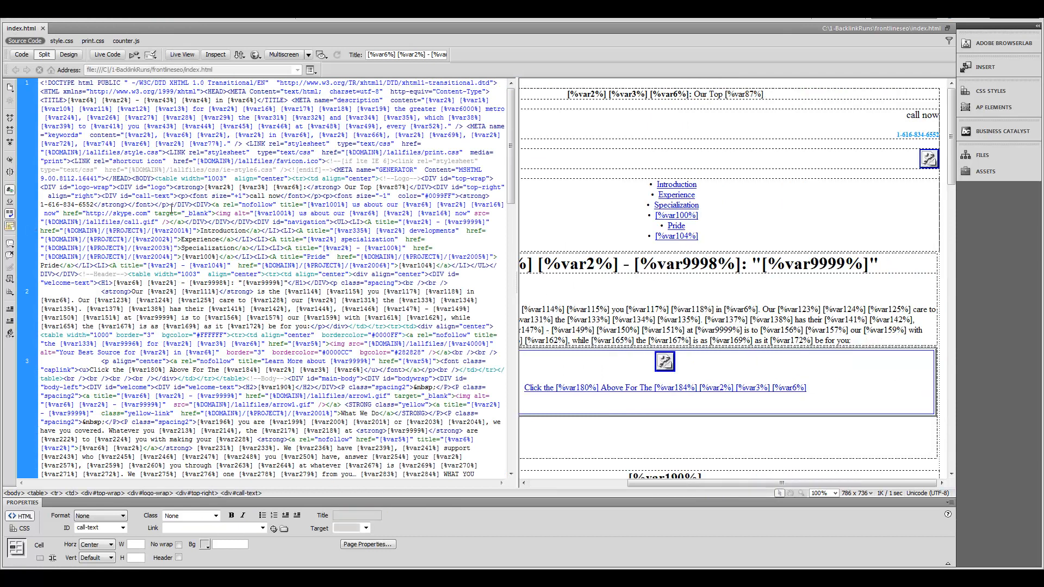
left_click_drag(65, 232, 161, 232)
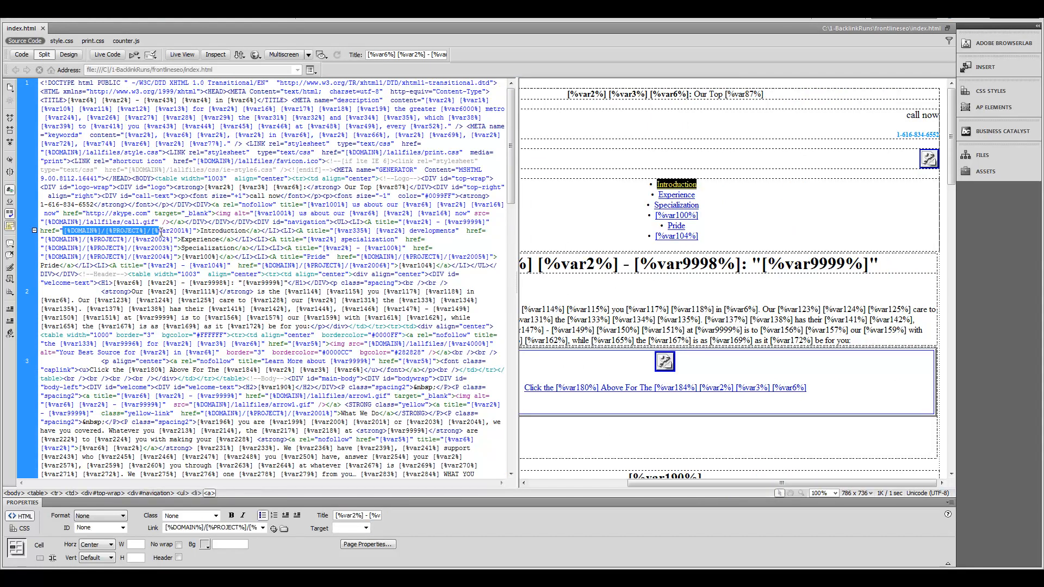
left_click(33, 19)
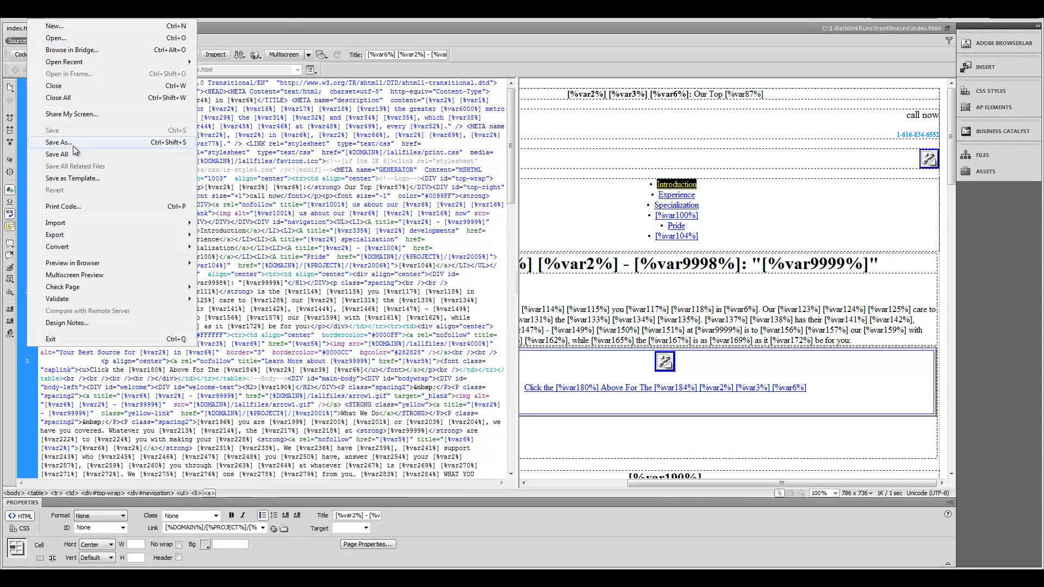
left_click(54, 145)
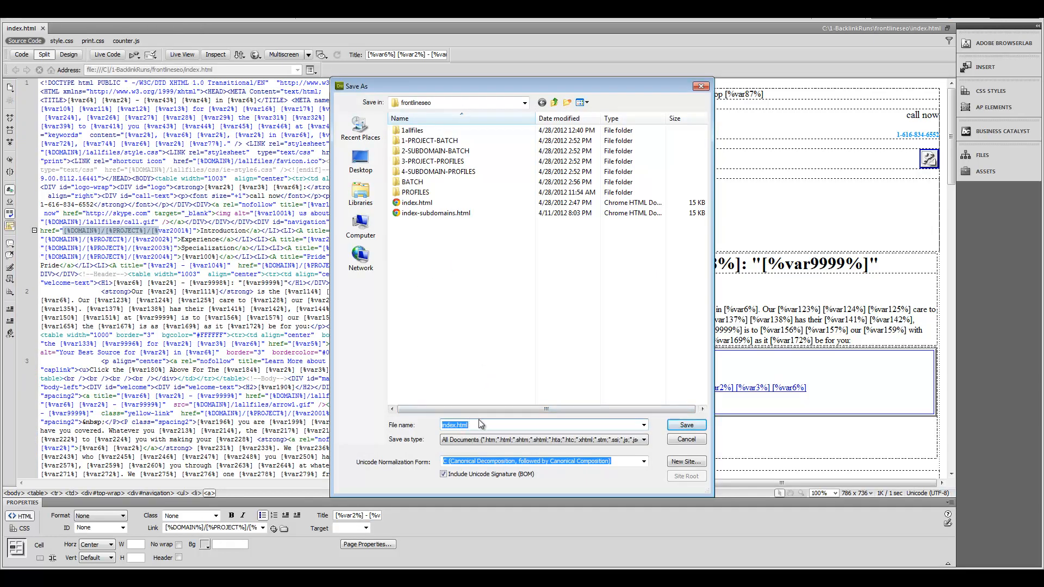
type("index")
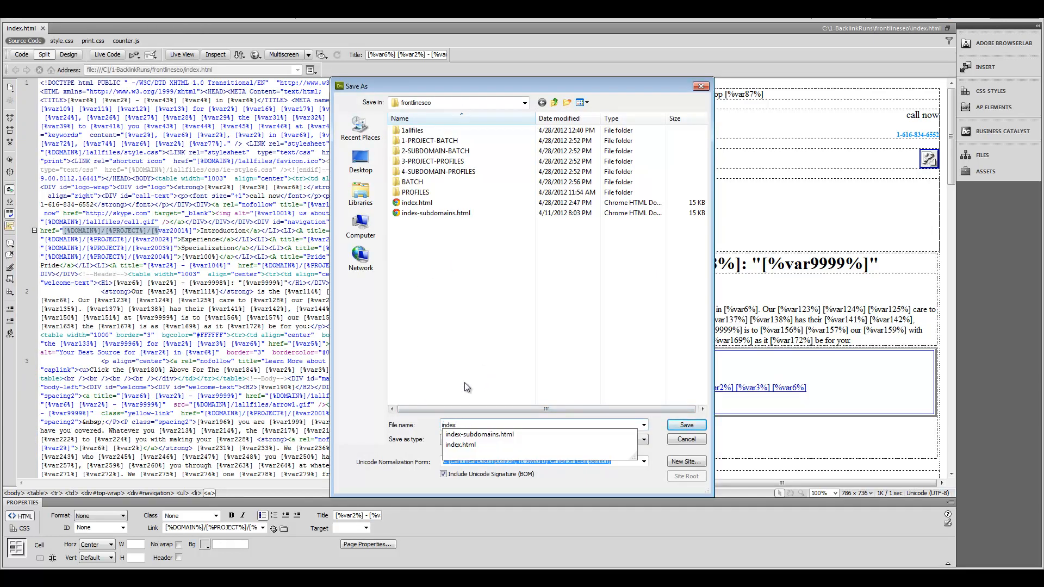
type("-with-project.html")
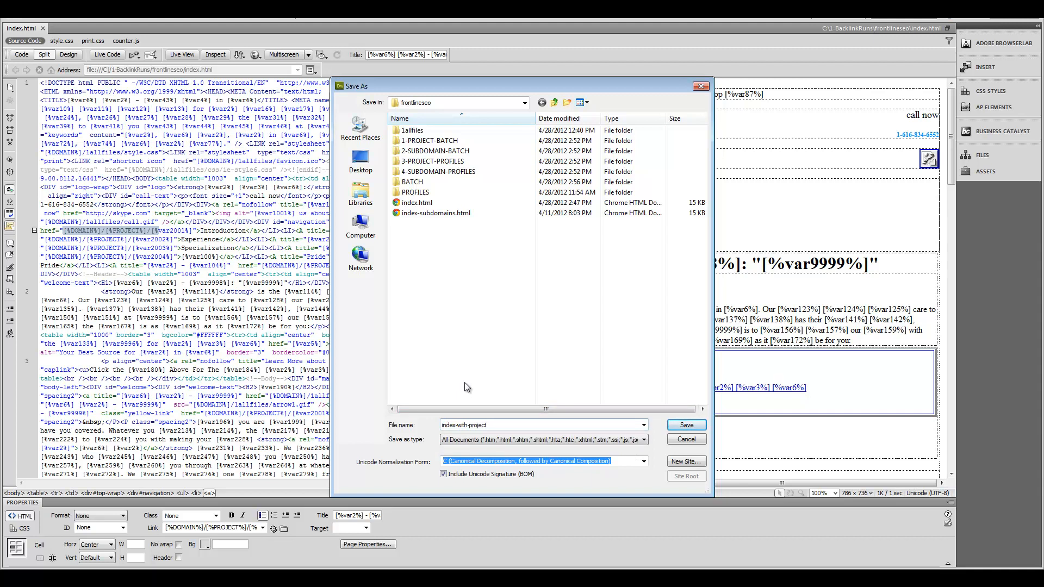
left_click(686, 425)
left_click(523, 570)
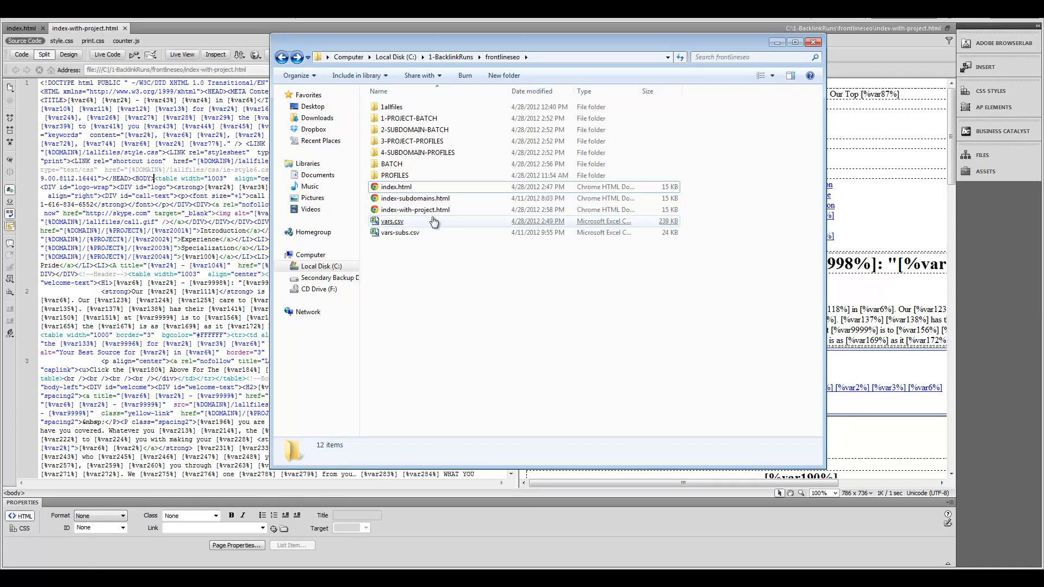
Step: Peek into 1-PROJECT-BATCH, 2-SUBDOMAIN-BATCH and 3-PROJECT-PROFILES, then open the BATCH folder
left_click(413, 119)
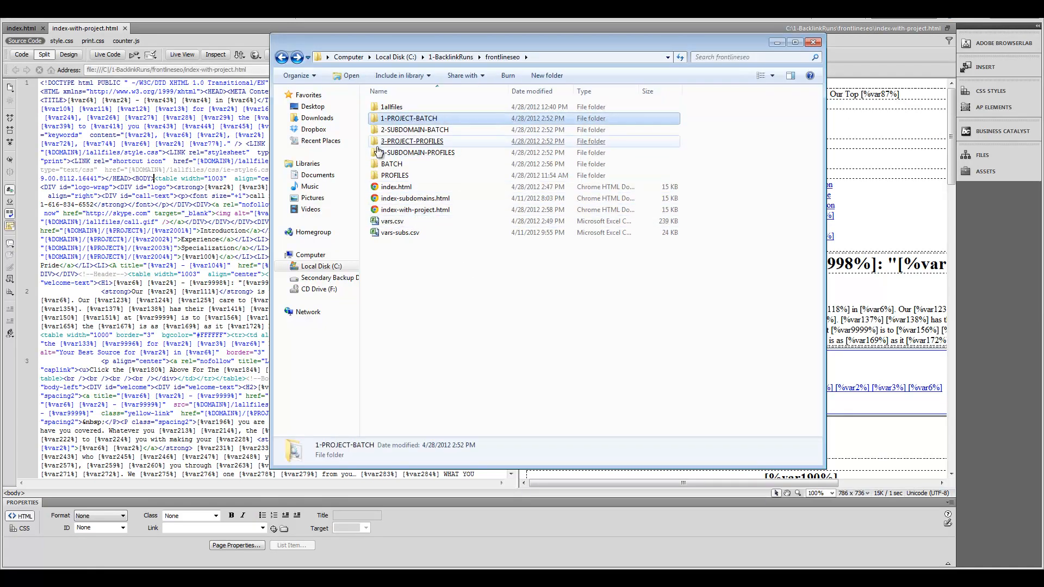
double_click(410, 119)
key("BackSpace")
left_click(409, 131)
double_click(409, 131)
key("BackSpace")
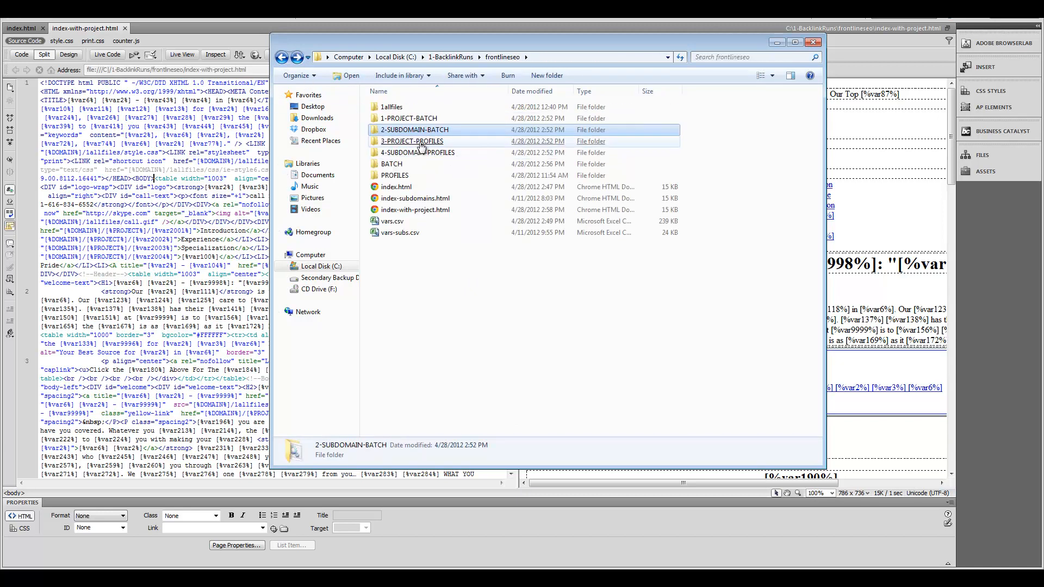
double_click(412, 142)
left_click(282, 57)
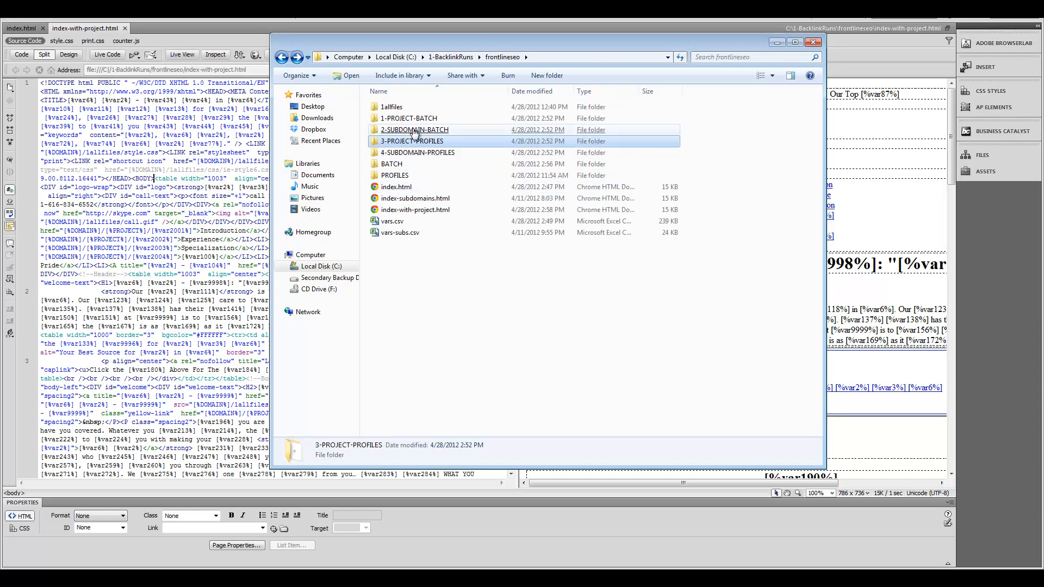
left_click(396, 165)
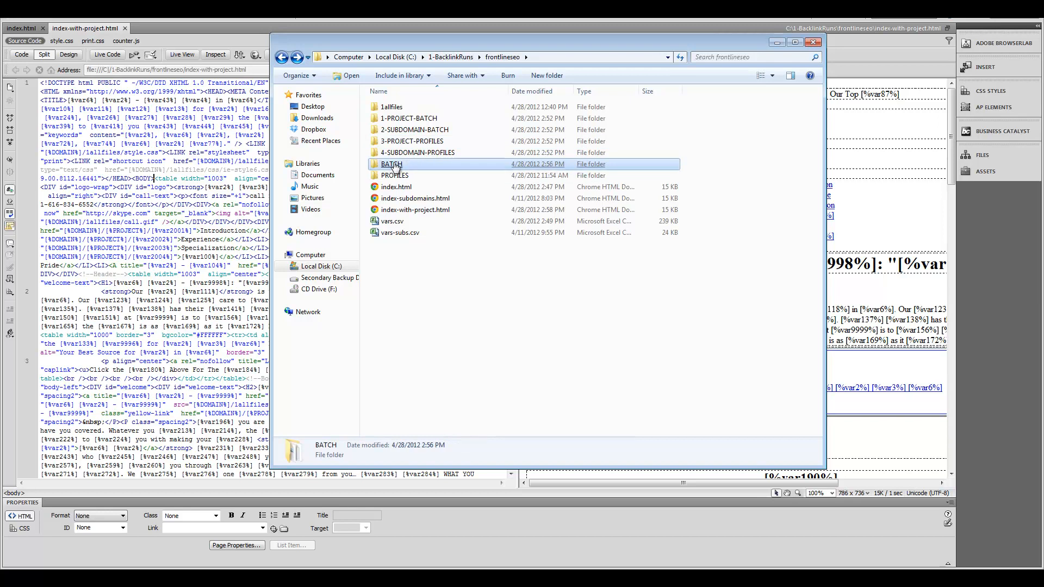
double_click(396, 164)
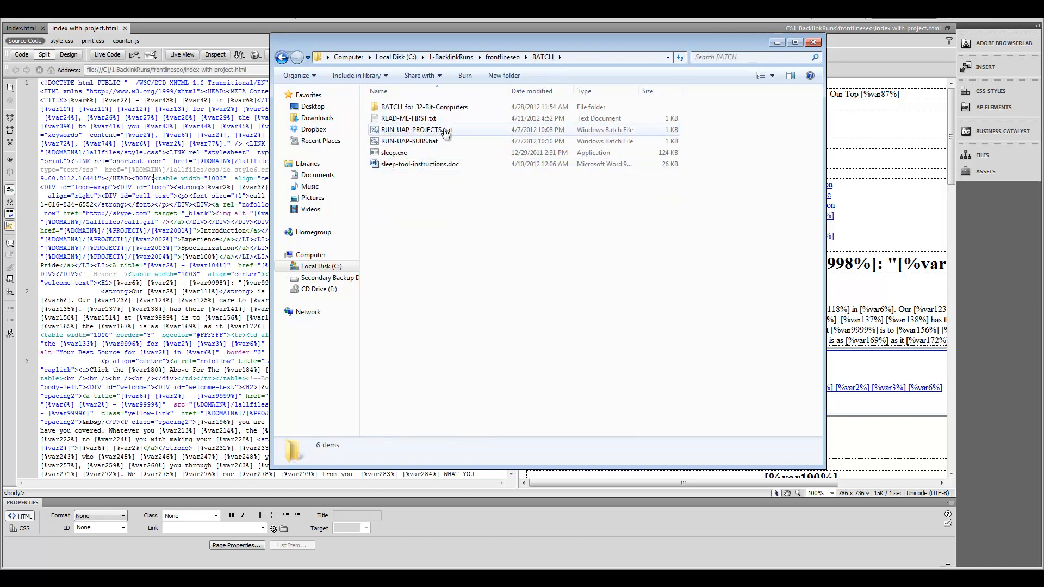
Step: Read READ-ME-FIRST.txt and look inside BATCH_for_32-Bit-Computers in the BATCH folder
right_click(442, 131)
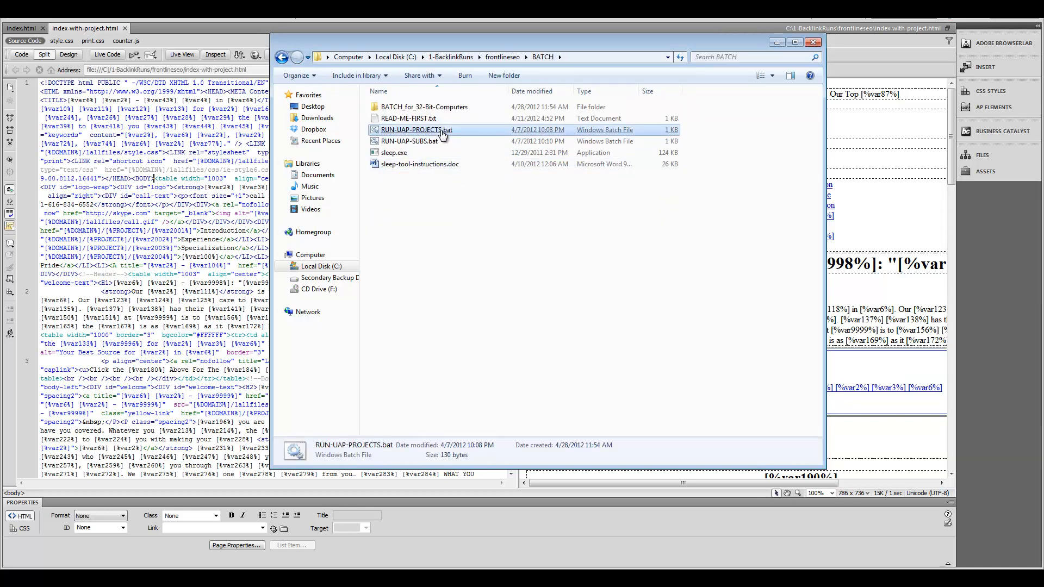
left_click(478, 352)
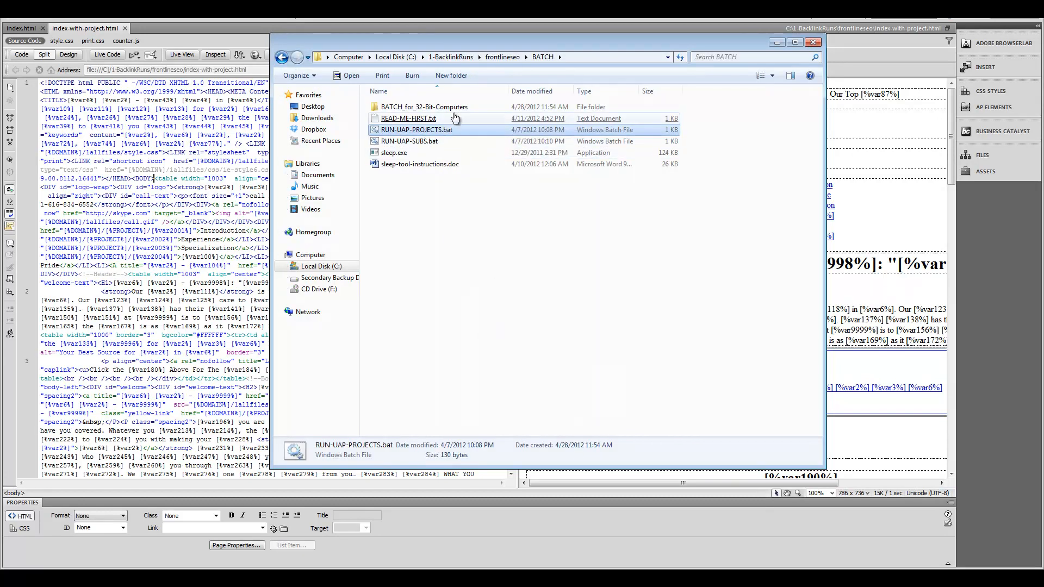
double_click(430, 120)
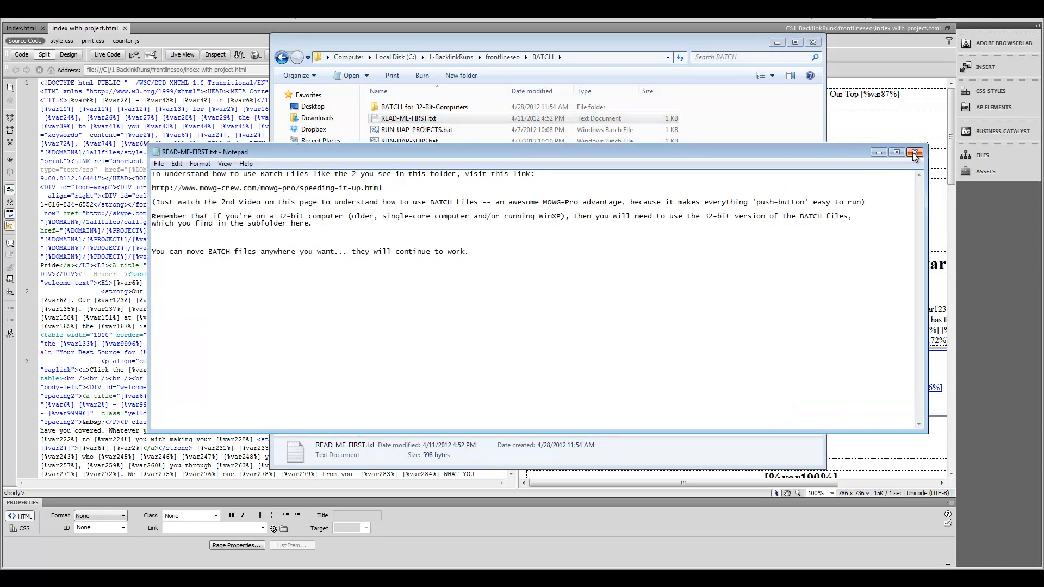
left_click(915, 154)
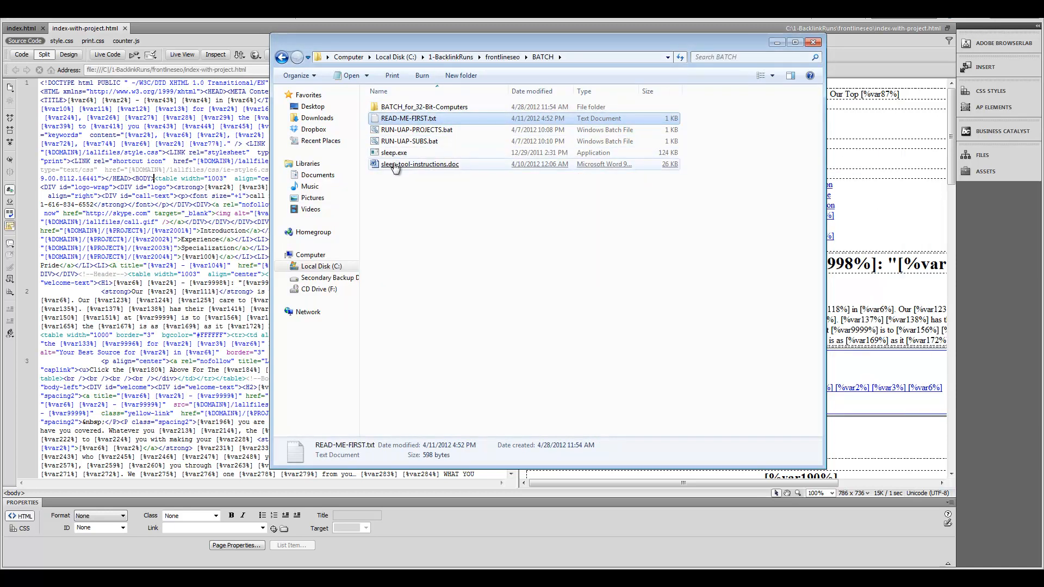
left_click(427, 168)
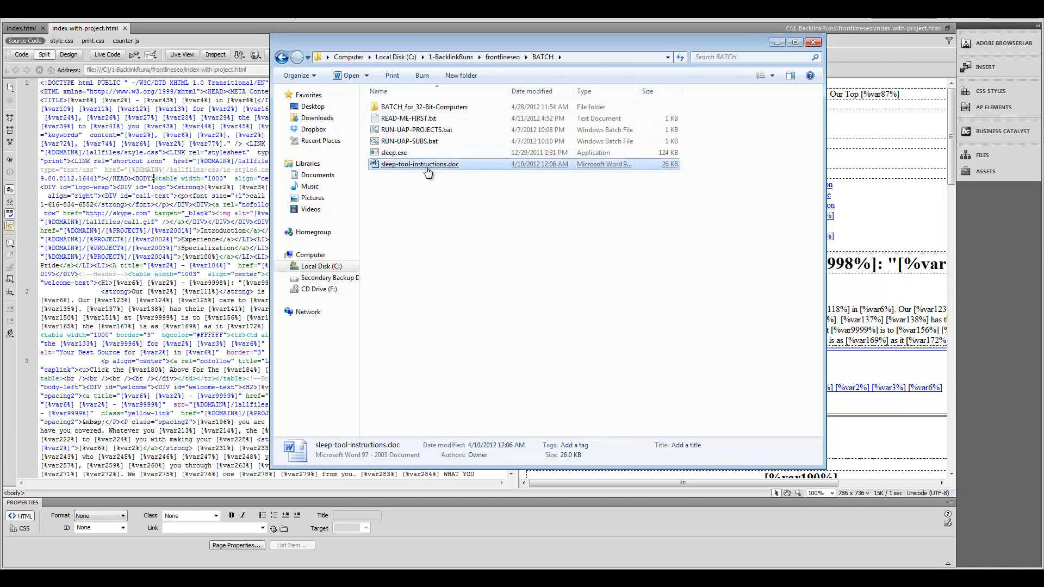
left_click(463, 108)
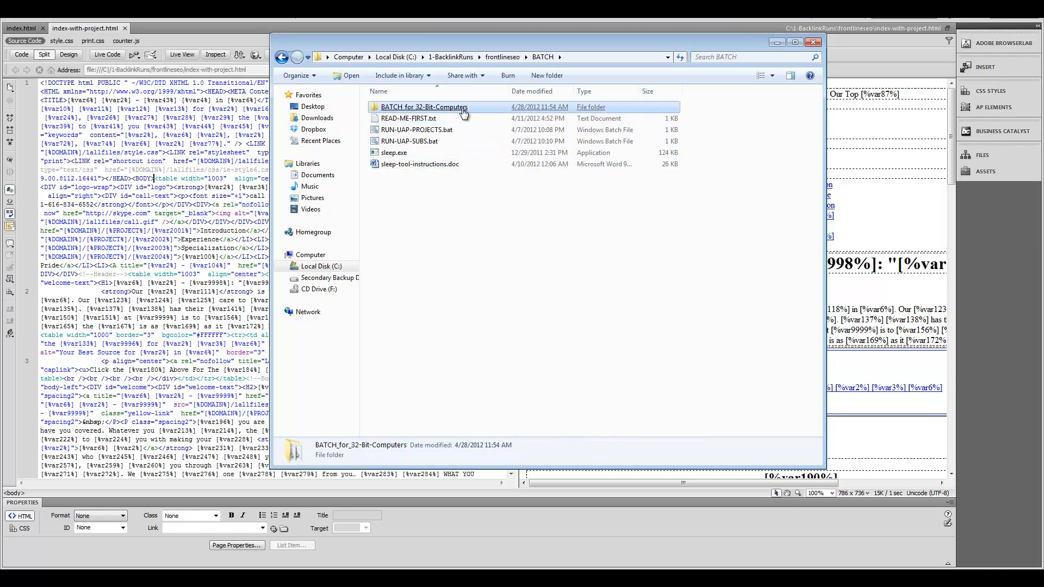
double_click(462, 108)
left_click(435, 108)
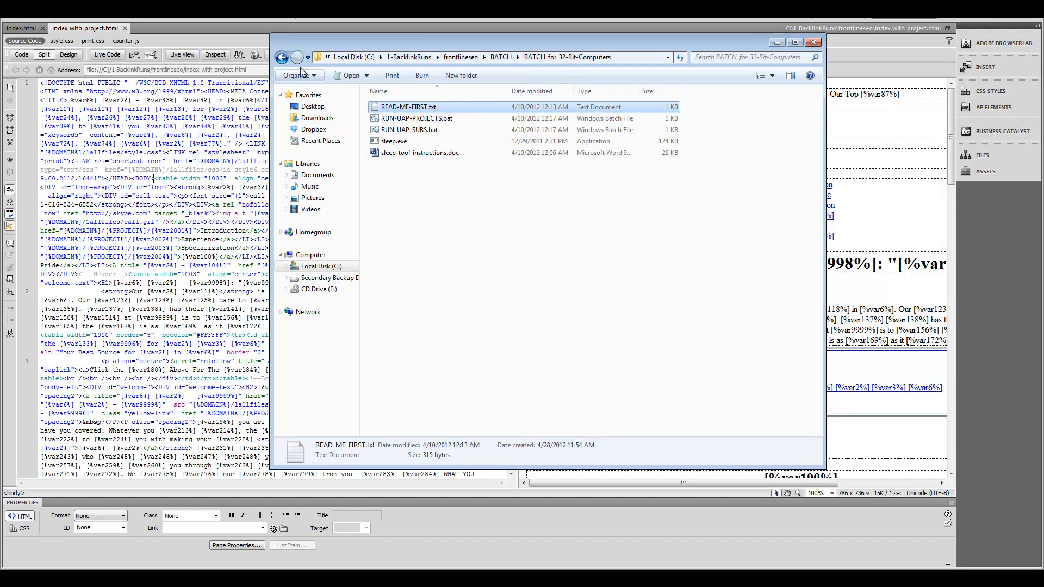
left_click(282, 58)
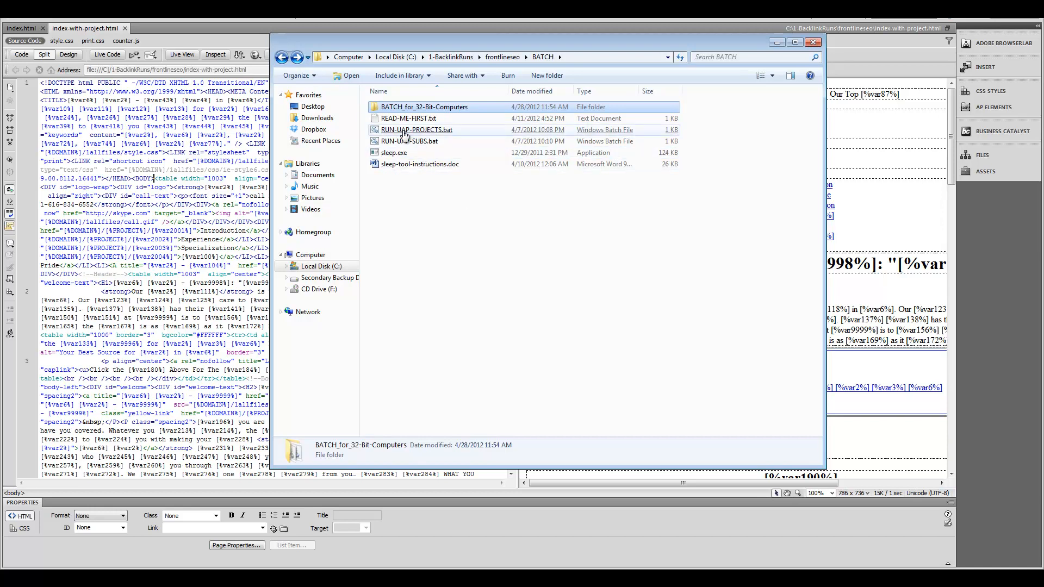
Step: Copy RUN-UAP-PROJECTS.bat from BATCH into the 1-PROJECT-BATCH folder
right_click(429, 131)
left_click(465, 348)
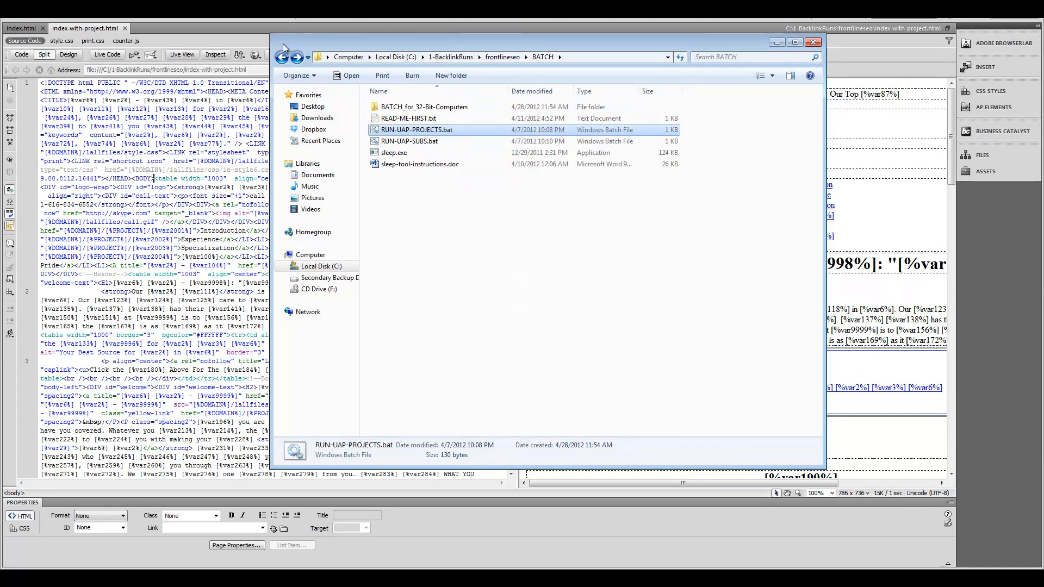
left_click(282, 57)
double_click(420, 119)
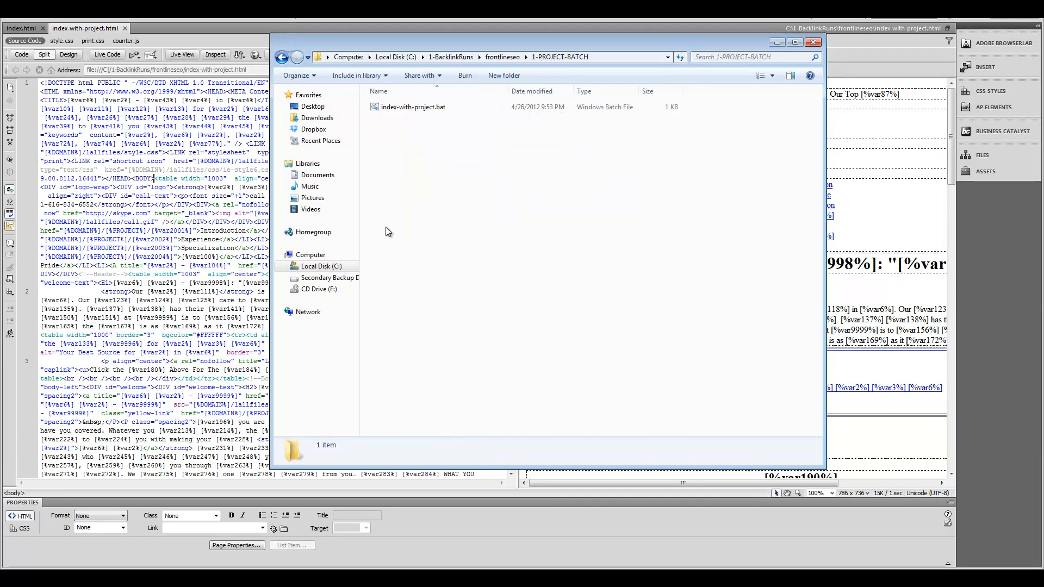
right_click(425, 182)
left_click(453, 268)
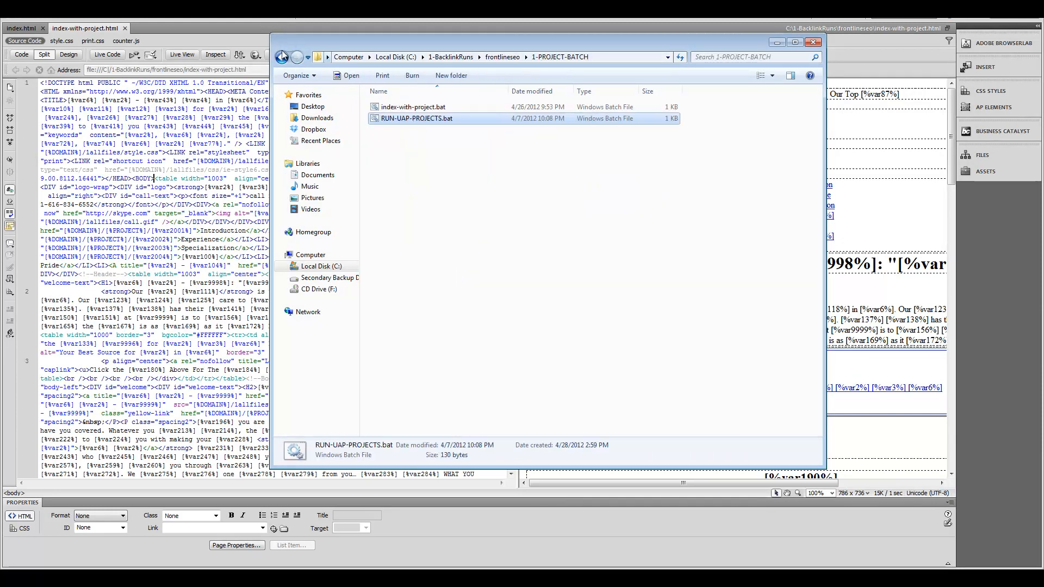
left_click(282, 57)
Step: Copy RUN-UAP-SUBS.bat from BATCH into the 2-SUBDOMAIN-BATCH folder
double_click(392, 165)
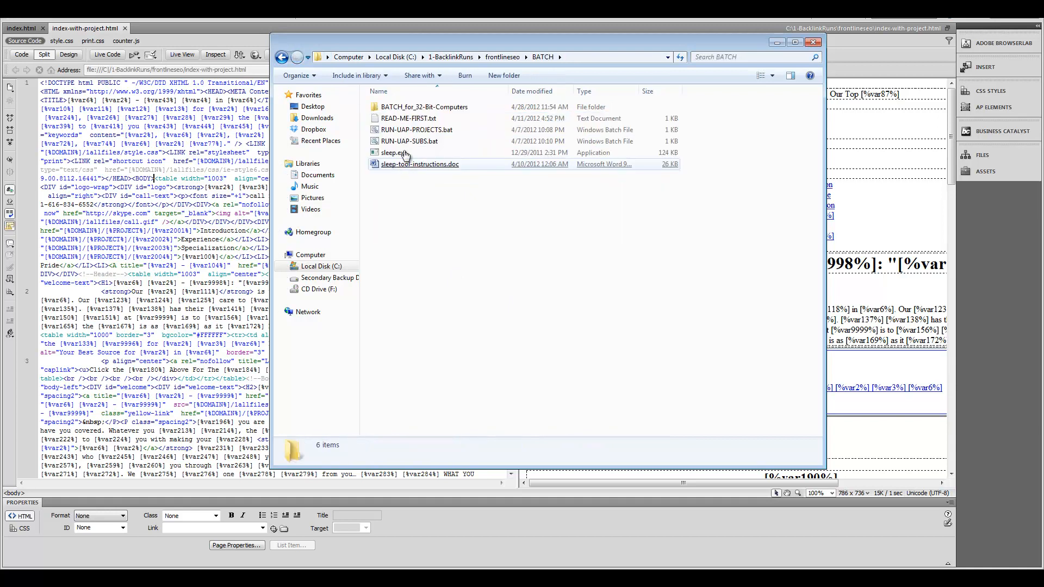
left_click(403, 141)
right_click(405, 141)
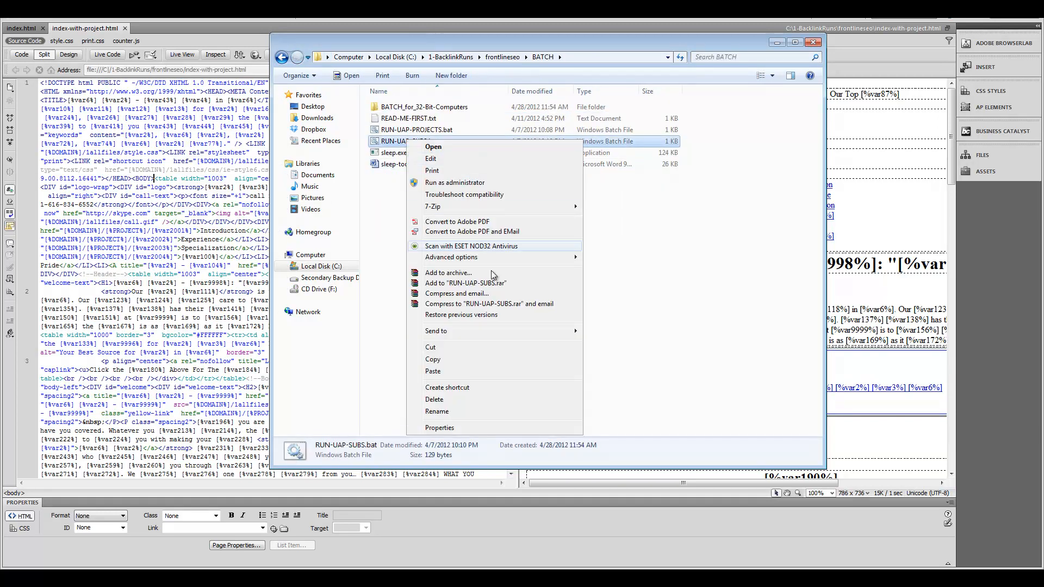
left_click(434, 359)
left_click(281, 57)
double_click(414, 130)
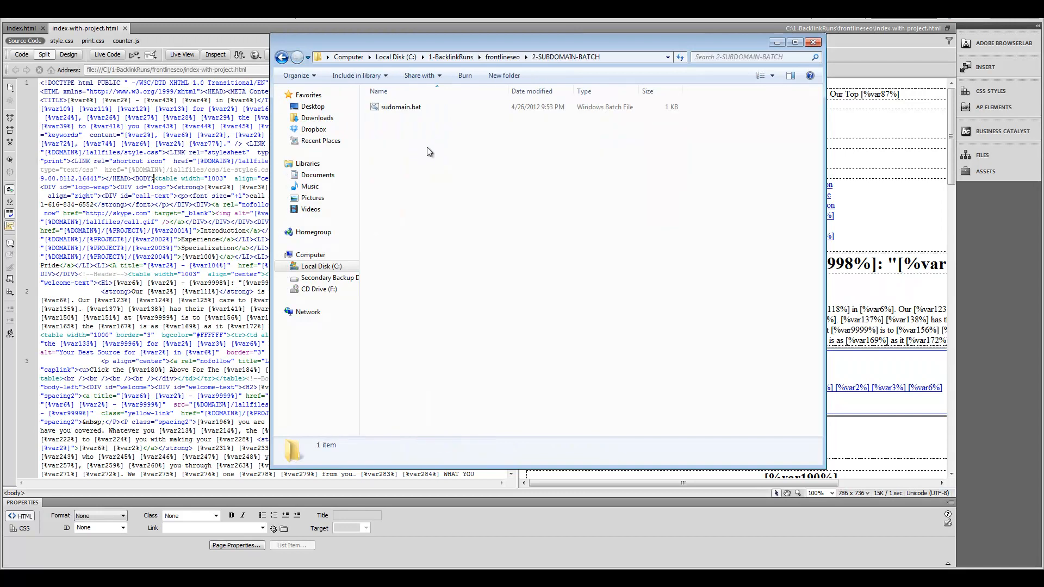
right_click(433, 254)
left_click(462, 341)
left_click(517, 242)
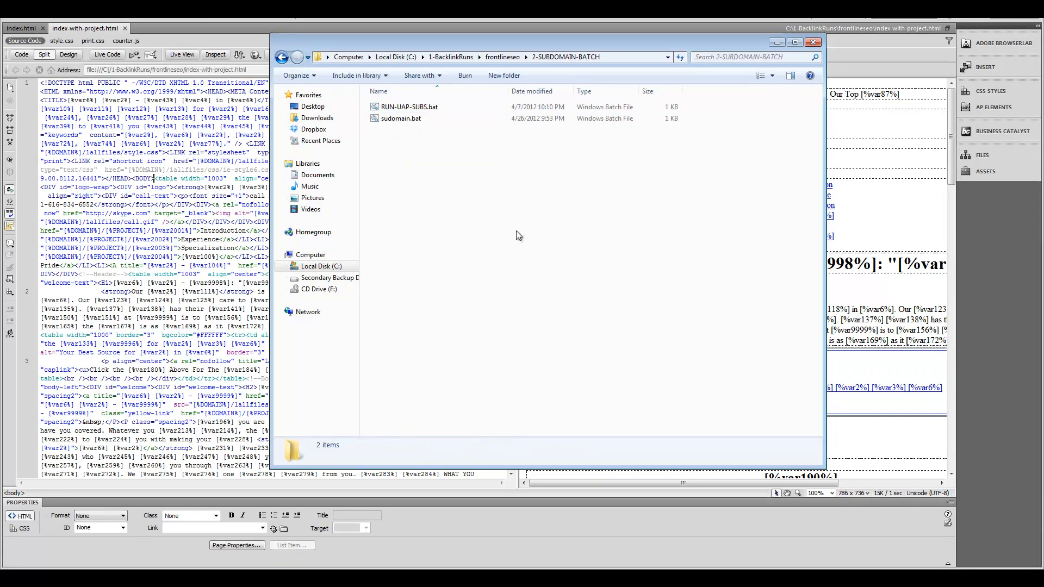
left_click(282, 57)
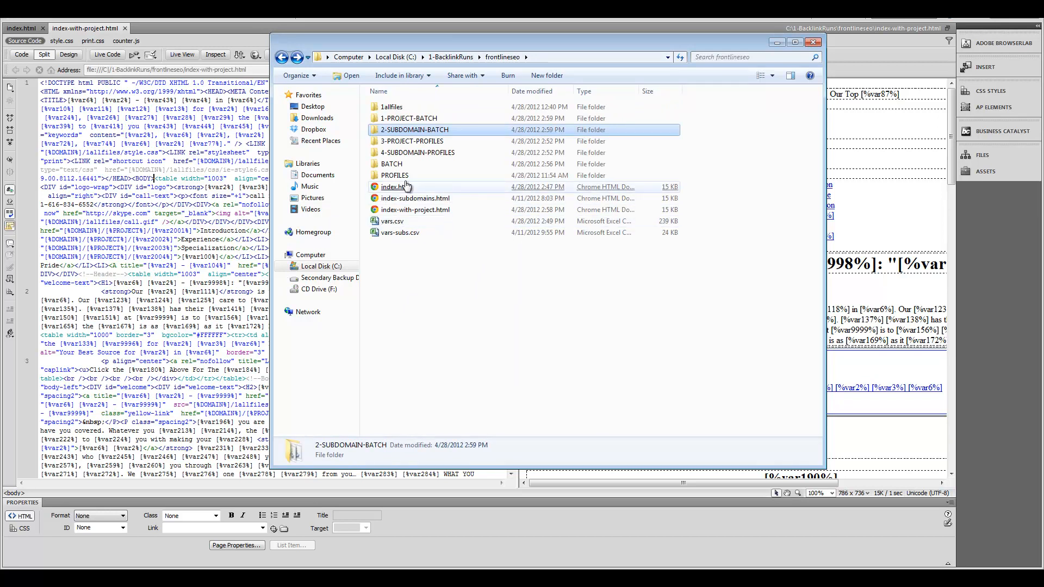
Step: Paste sleep.exe and sleep-tool-instructions.doc into both batch folders, then delete BATCH
double_click(397, 165)
left_click_drag(441, 205, 399, 156)
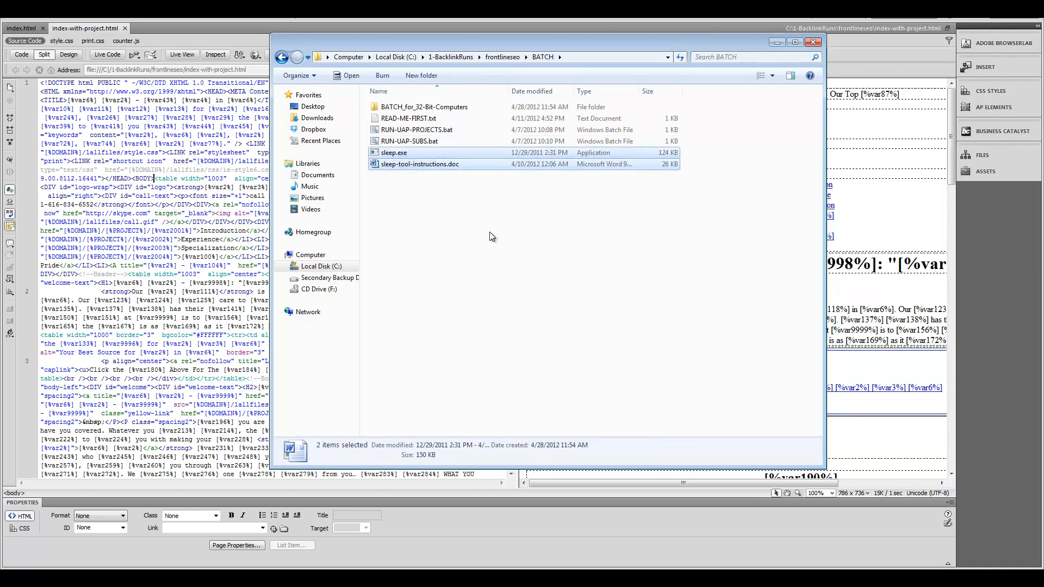
left_click(282, 58)
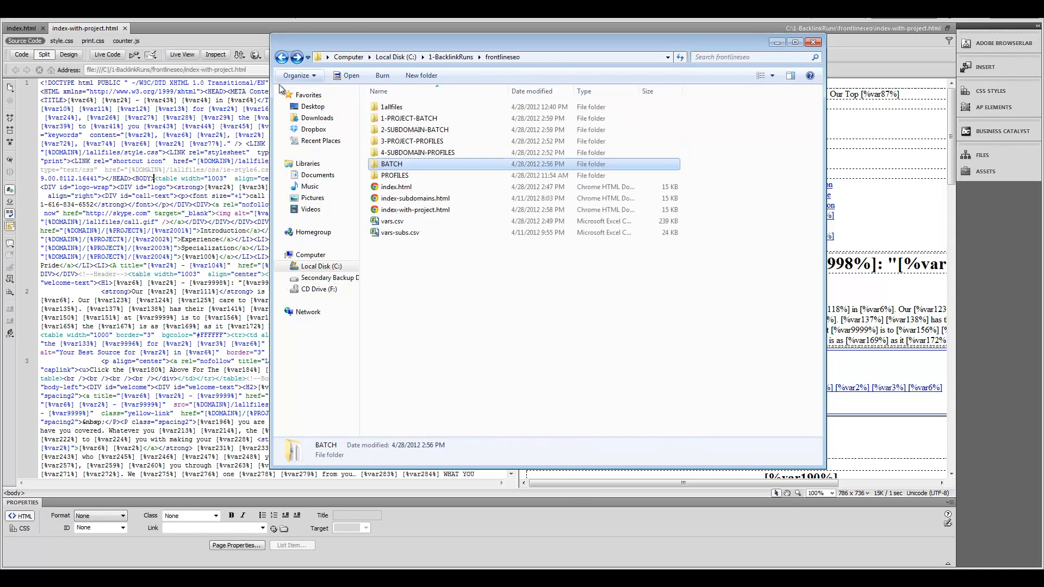
double_click(413, 116)
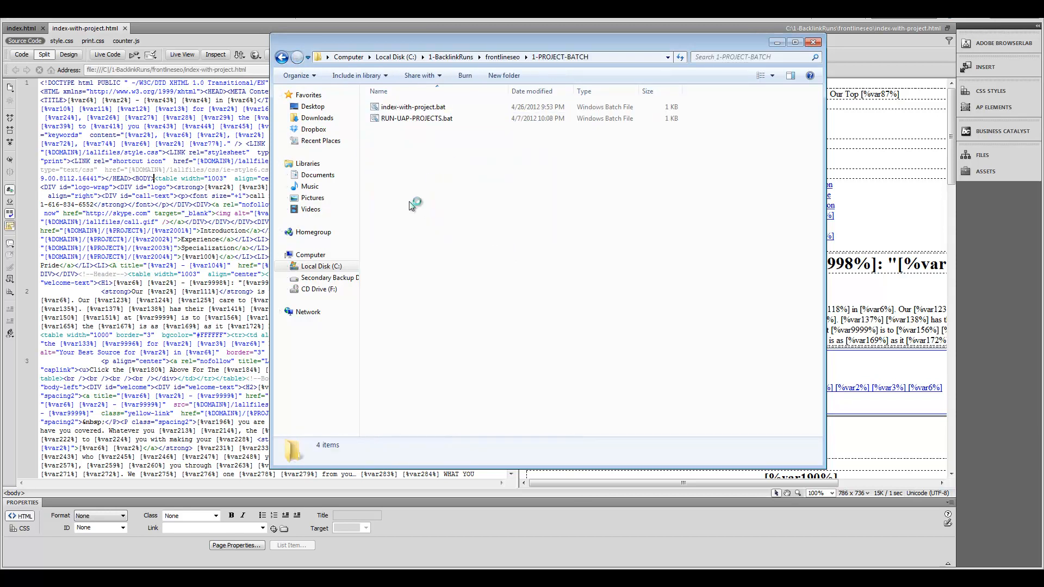
left_click(281, 58)
double_click(414, 130)
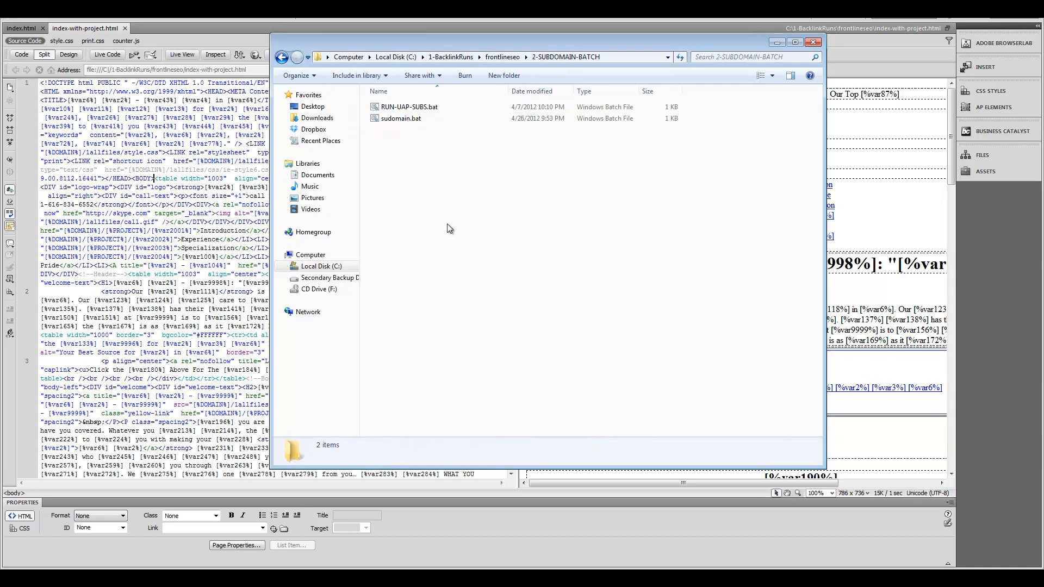
key("ctrl+v")
left_click(442, 233)
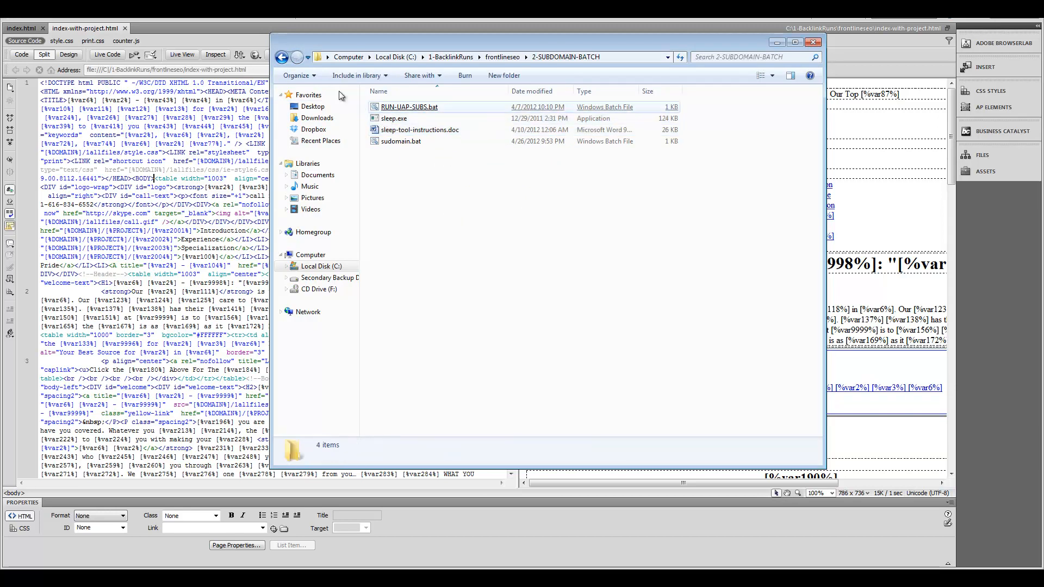
left_click(282, 57)
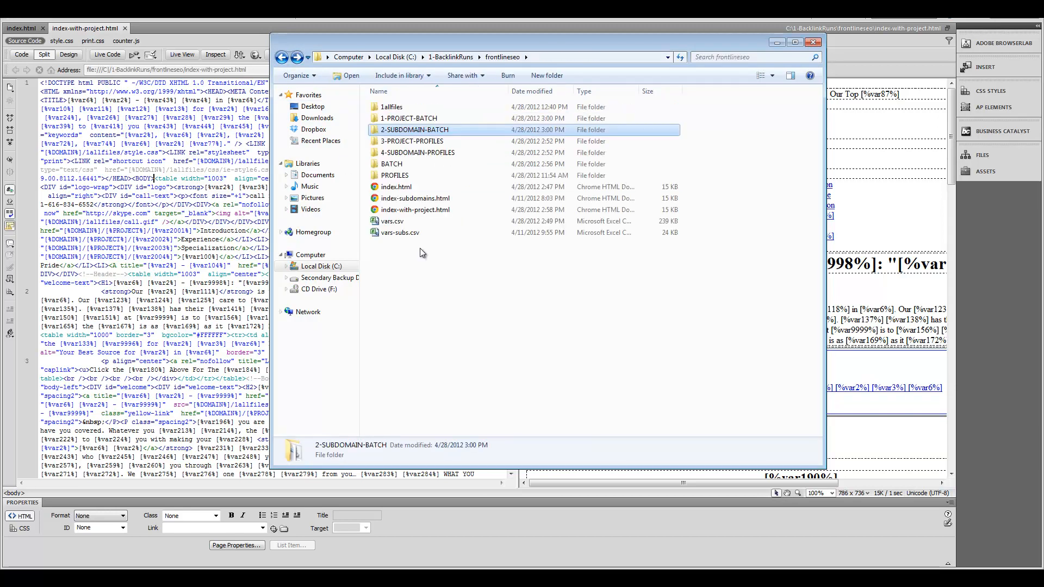
right_click(392, 164)
left_click(422, 441)
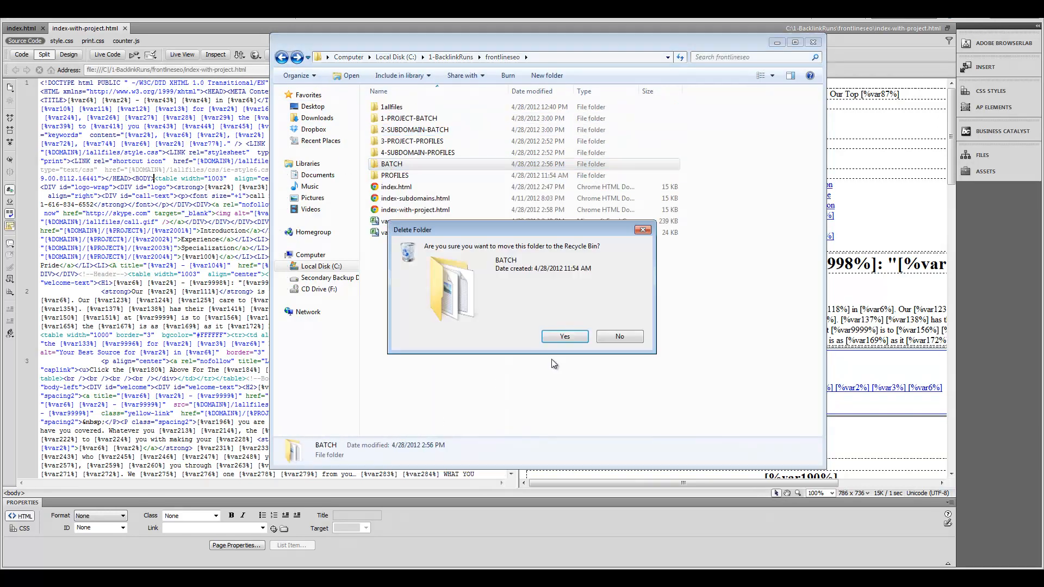
Step: Send the BATCH folder to the Recycle Bin and look inside PROFILES\PROJECT-FOLDERS
left_click(563, 338)
double_click(400, 165)
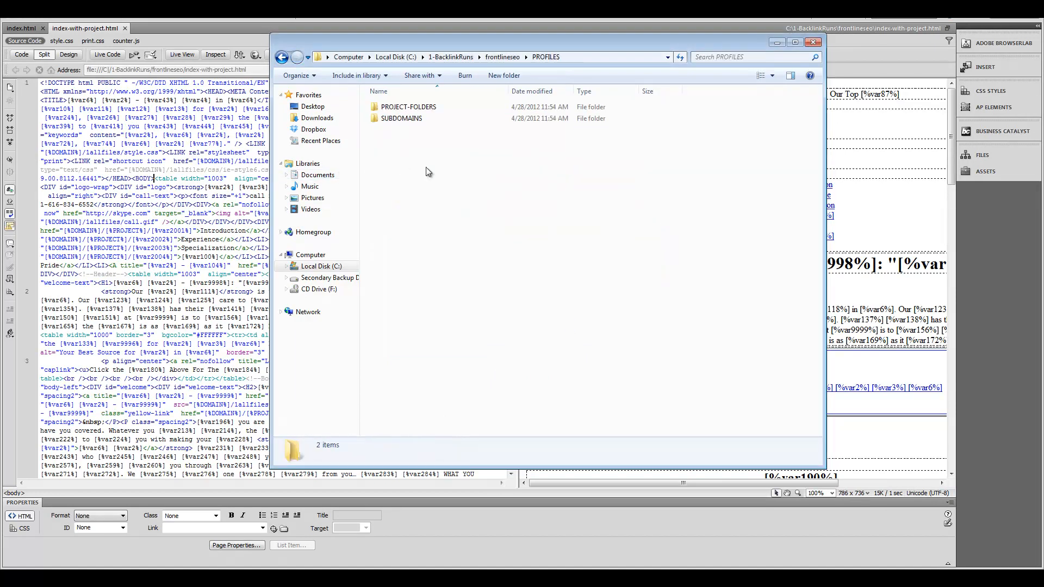
double_click(401, 108)
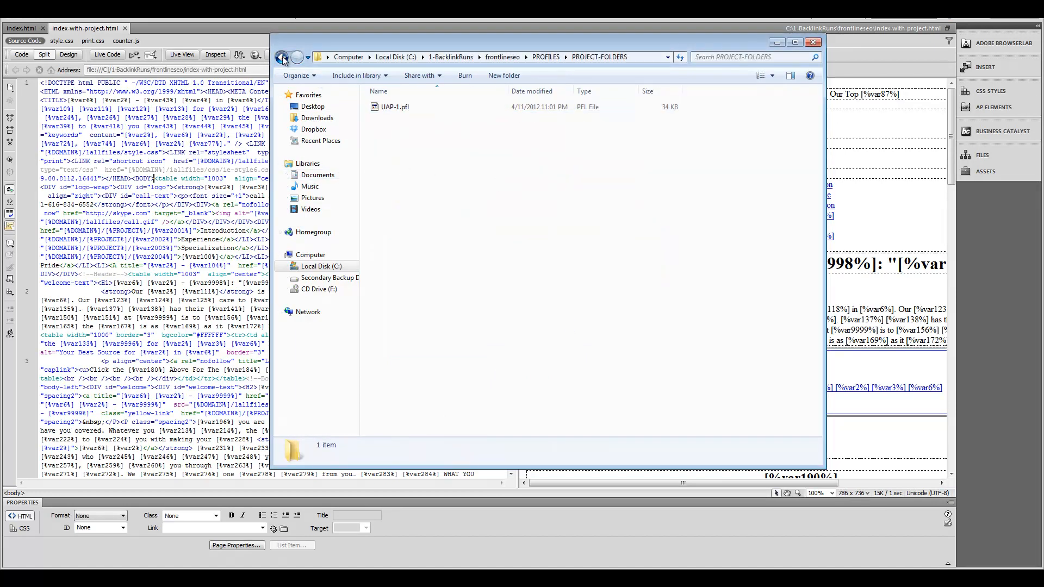
left_click(281, 58)
double_click(427, 109)
Step: Locate the UAP-1.pfl profile in PROFILES\PROJECT-FOLDERS, then switch to MOWG Professional
key("BackSpace")
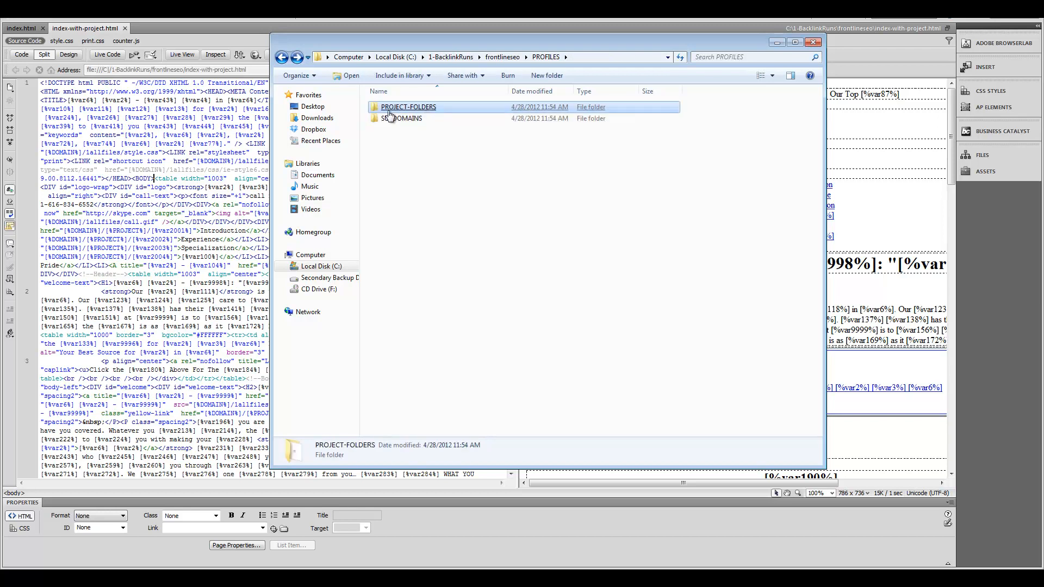
left_click(282, 58)
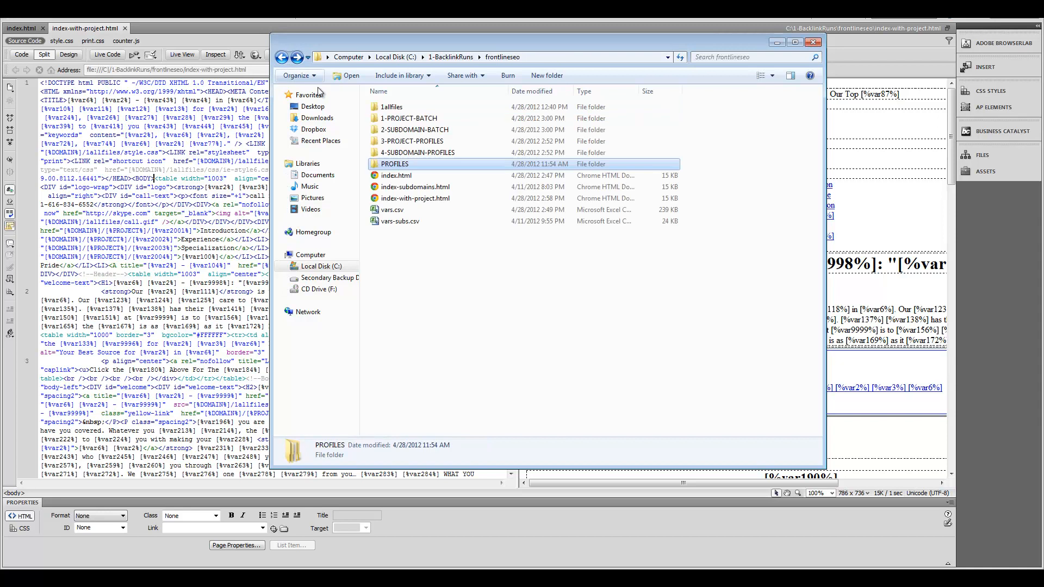
double_click(395, 164)
left_click(433, 118)
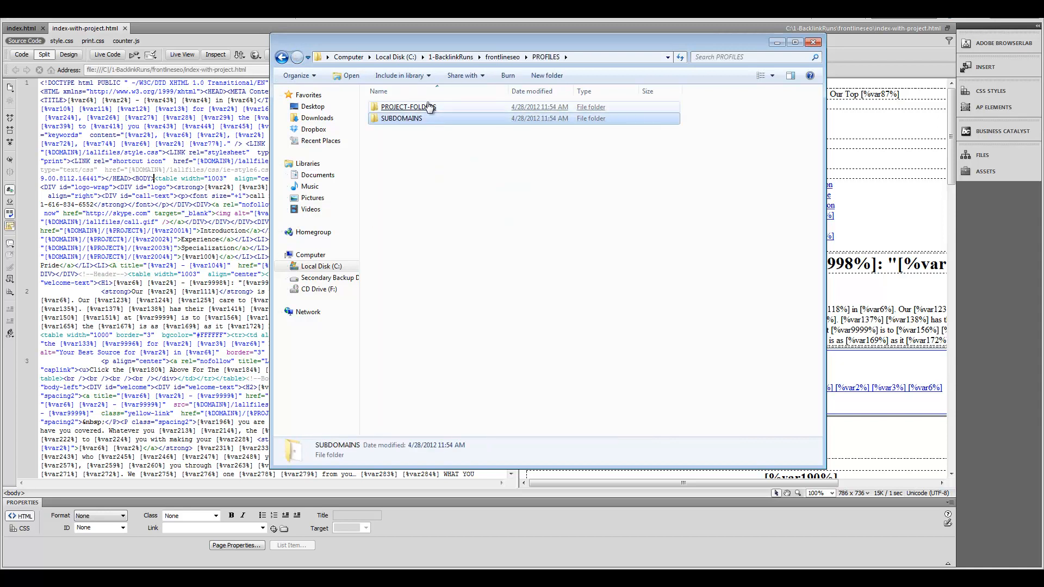
left_click(430, 108)
left_click(447, 120)
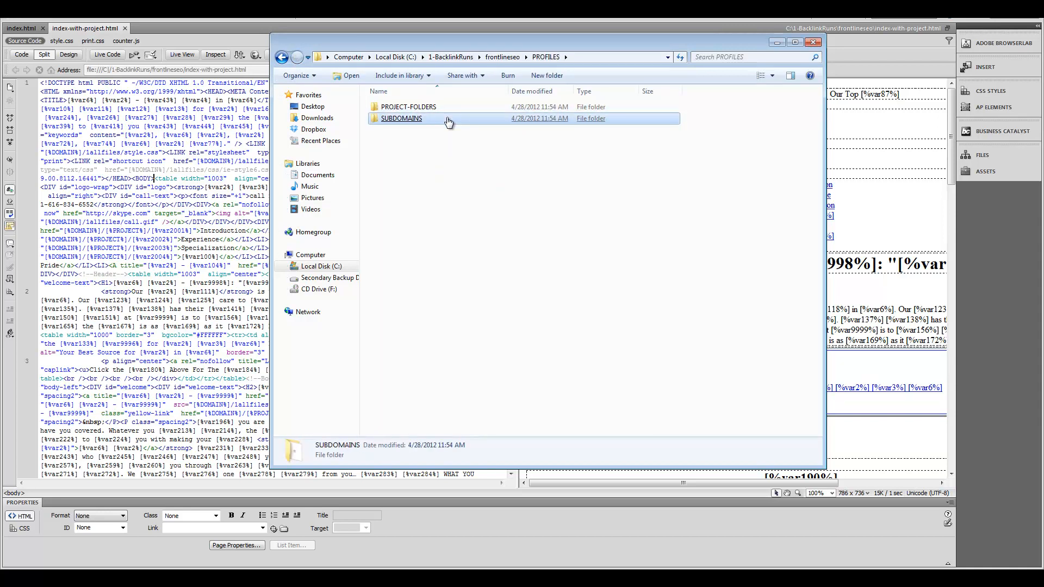
double_click(411, 107)
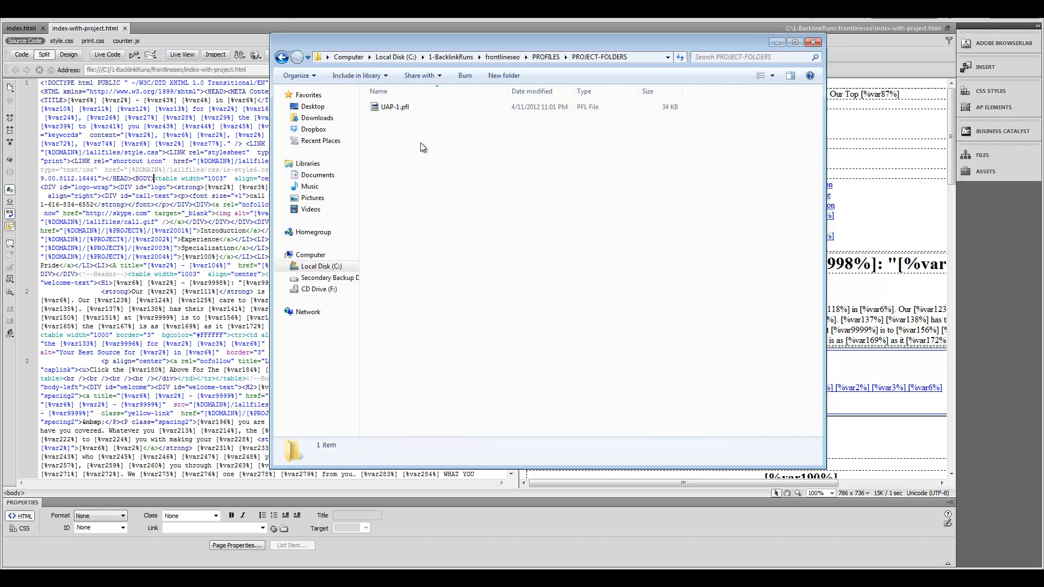
left_click(391, 107)
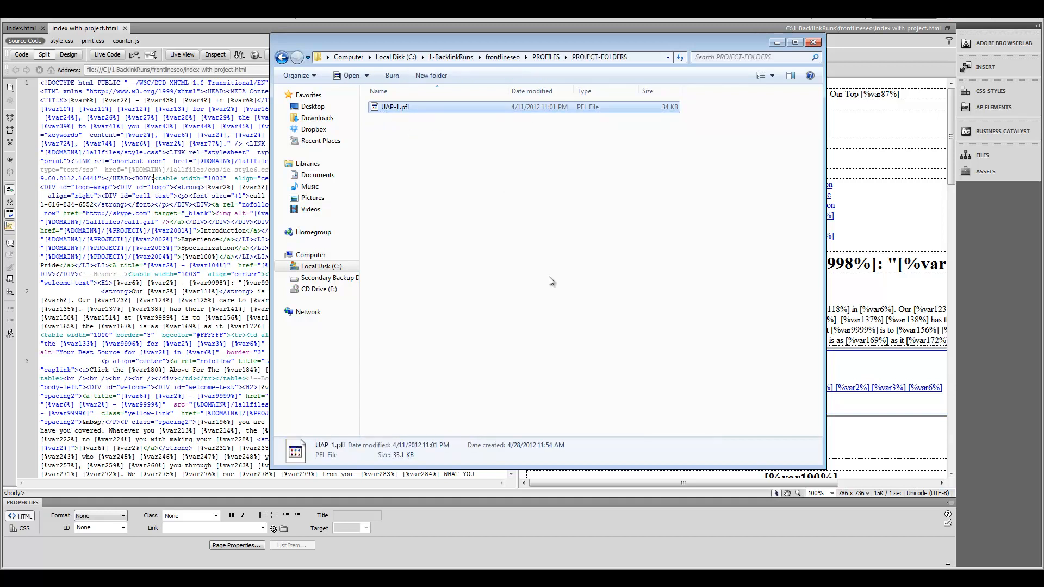
key("alt+Tab")
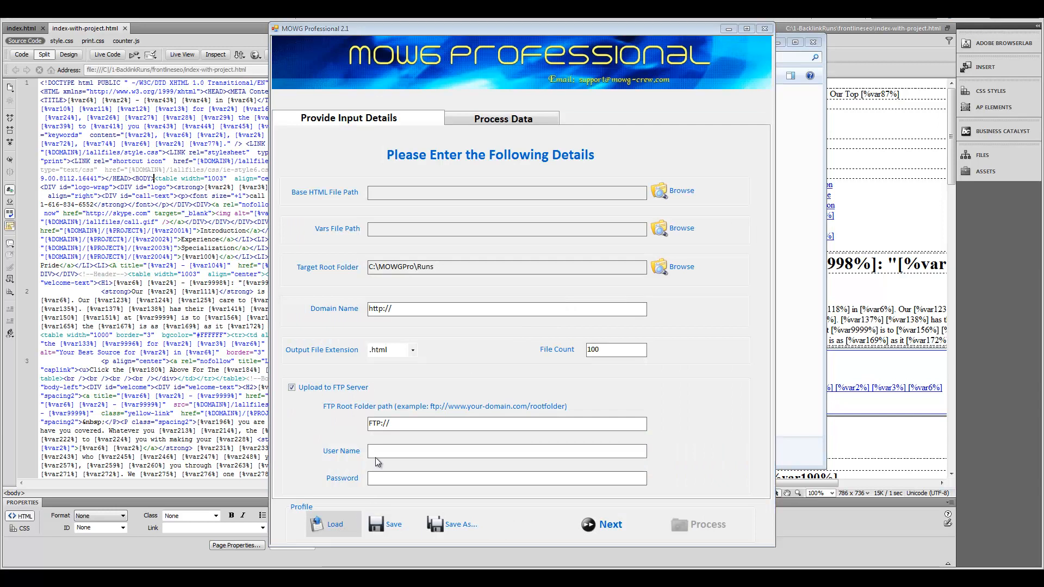
Step: Load UAP-1.pfl from C:\1-BacklinkRuns\frontlineseo\PROFILES\PROJECT-FOLDERS into the form
left_click(335, 522)
left_click(358, 61)
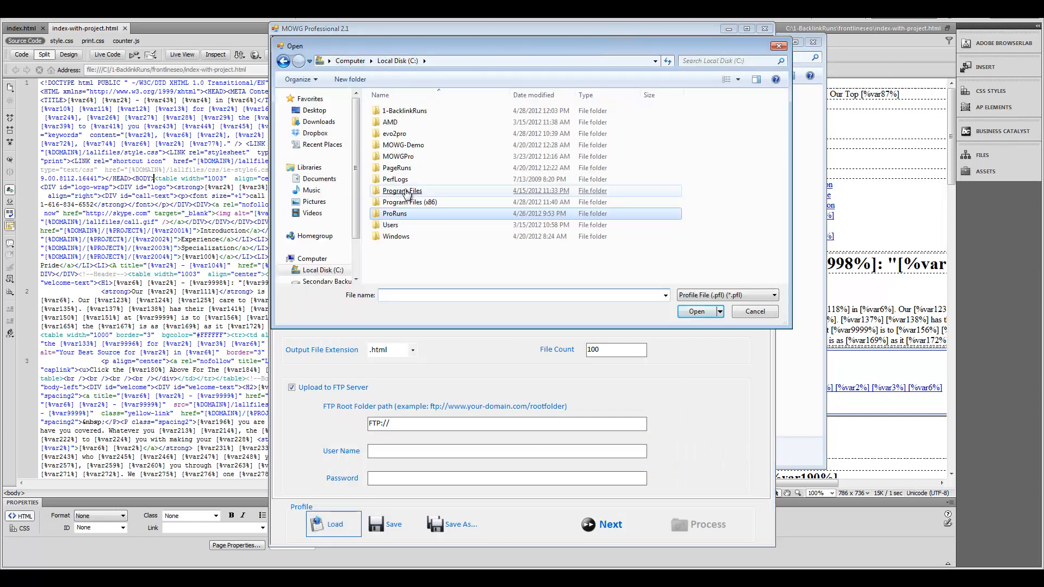
double_click(407, 112)
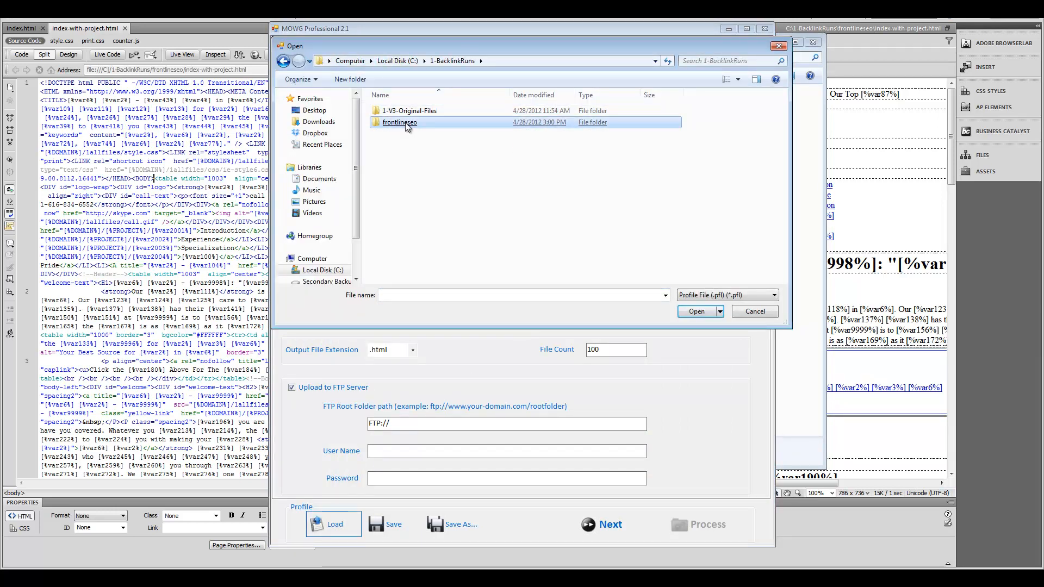
double_click(408, 122)
double_click(402, 168)
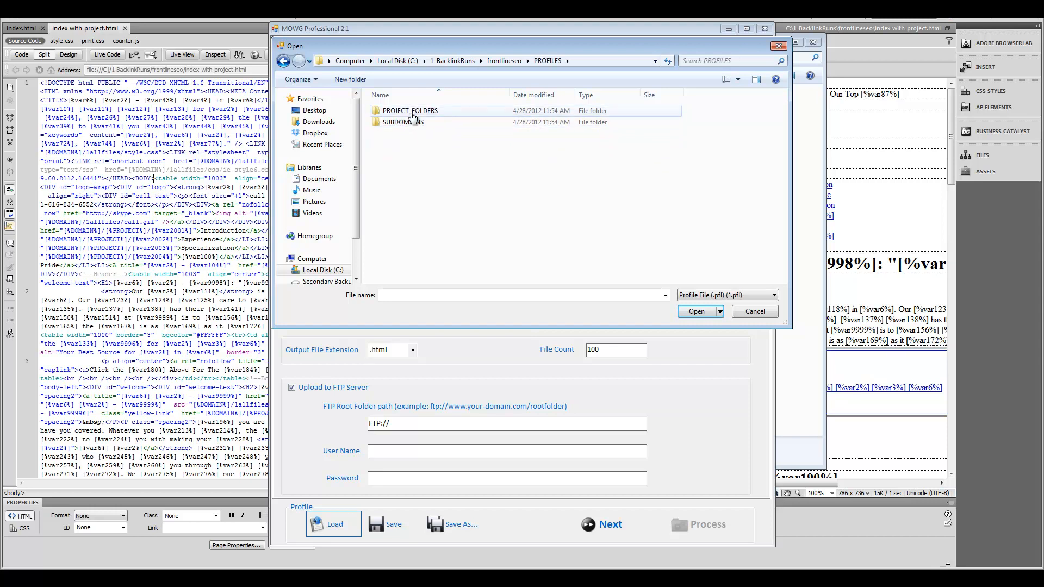
double_click(416, 112)
double_click(396, 111)
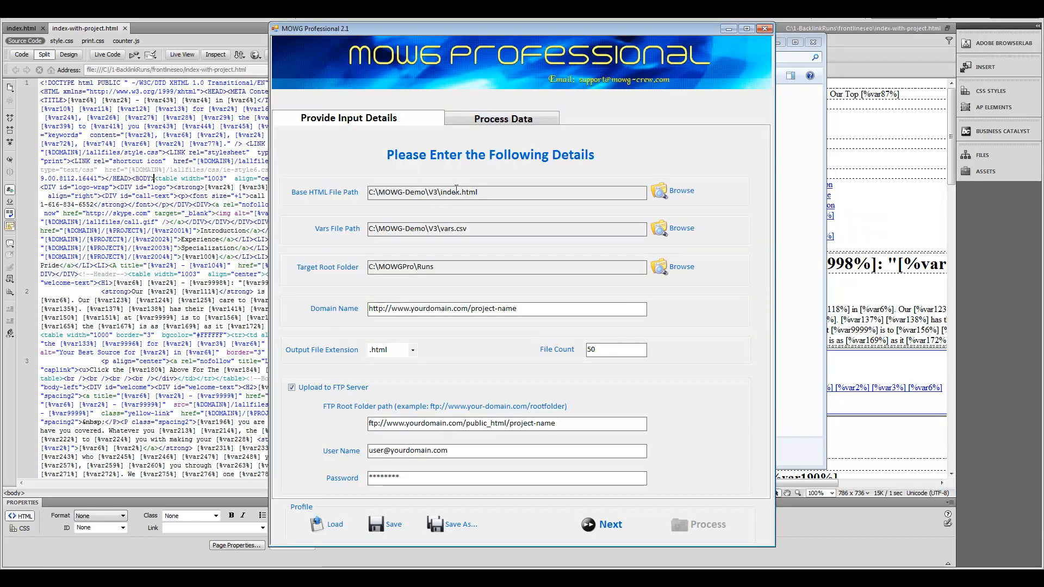
Step: Preview the Process Data variables and return to the Provide Input Details form
left_click(503, 119)
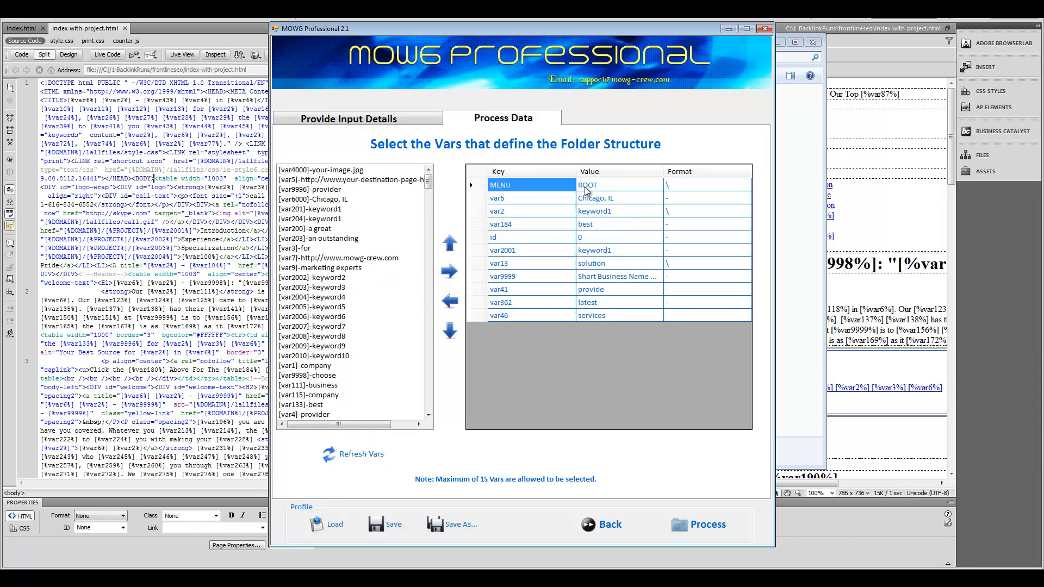
left_click(626, 523)
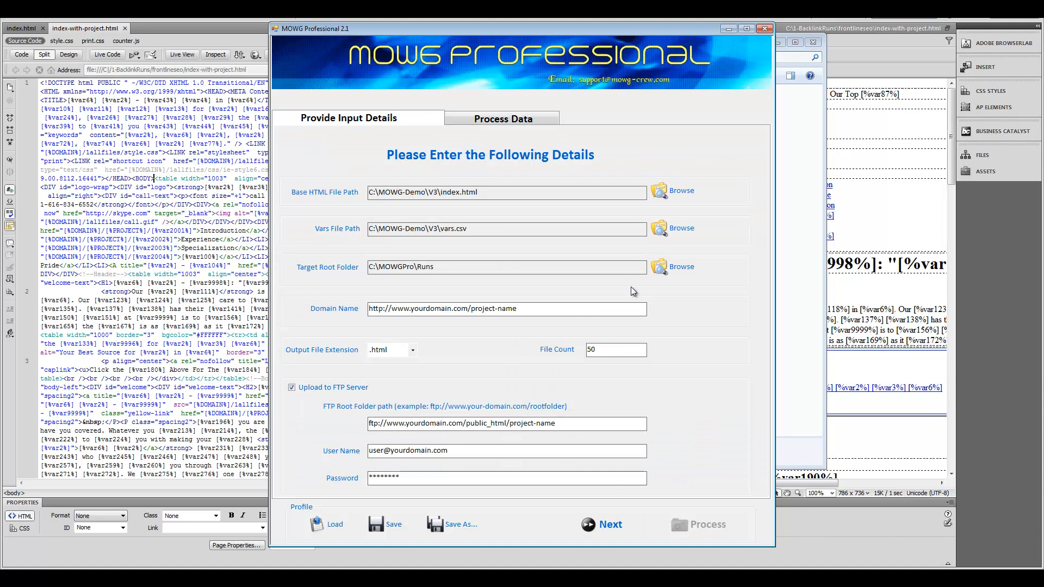
left_click_drag(627, 31, 637, 21)
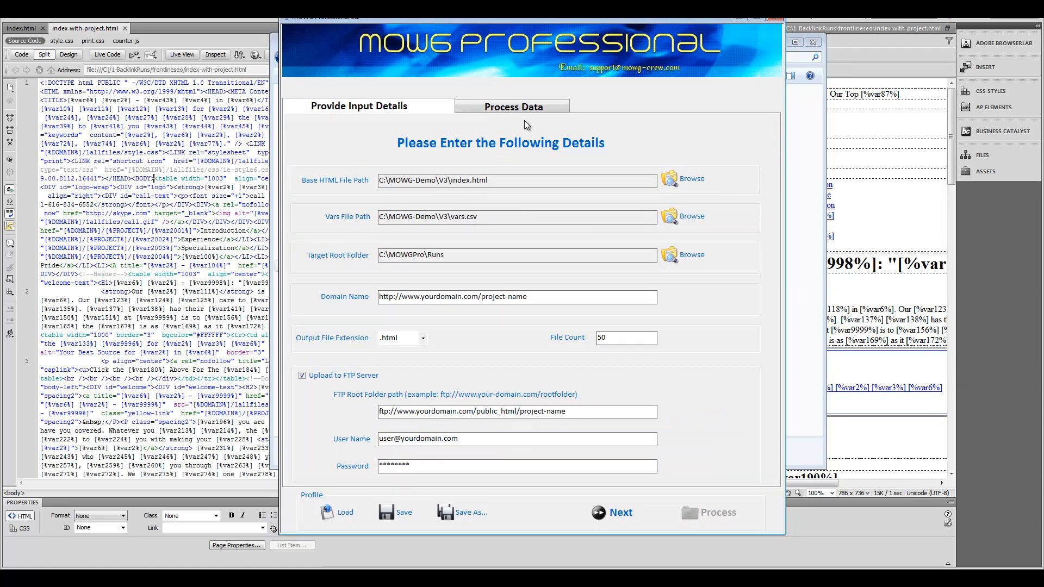
Step: Set the Base HTML File to index-with-project.html in C:\1-BacklinkRuns\frontlineseo
left_click(687, 178)
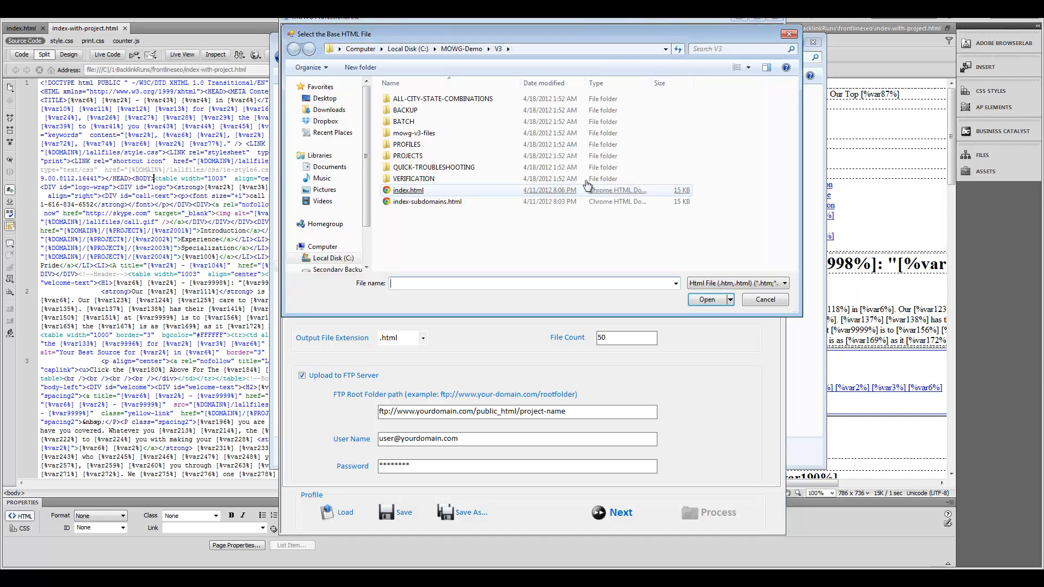
left_click(407, 49)
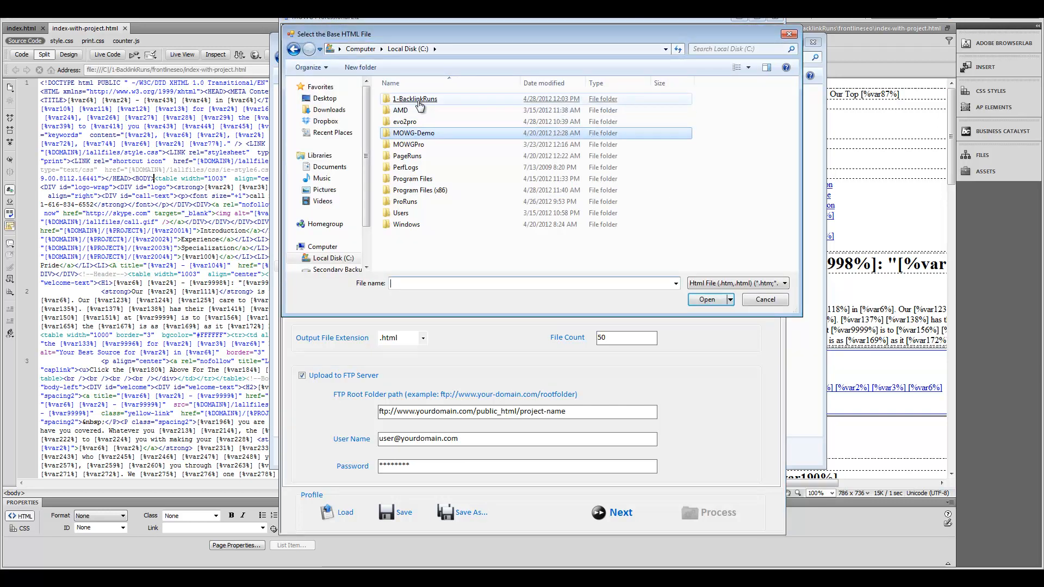
double_click(413, 99)
double_click(410, 111)
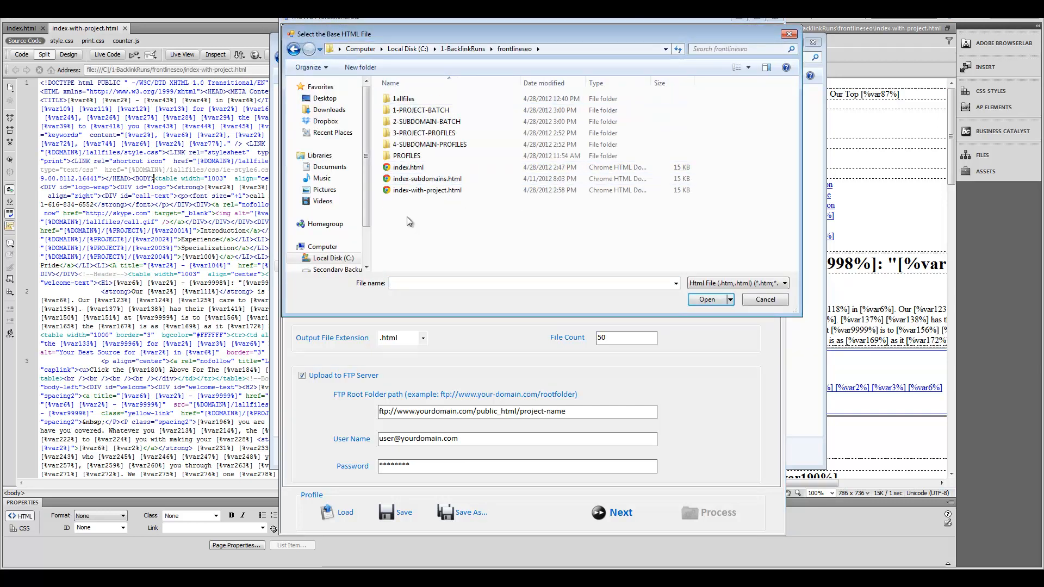
double_click(438, 190)
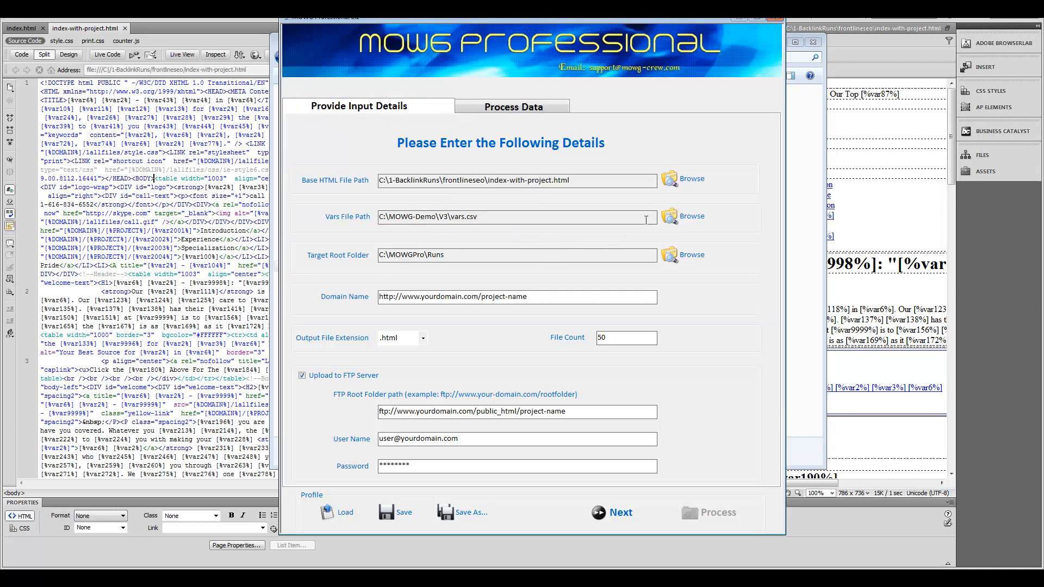
Step: Set the Vars File to vars.csv in the frontlineseo folder
left_click(684, 217)
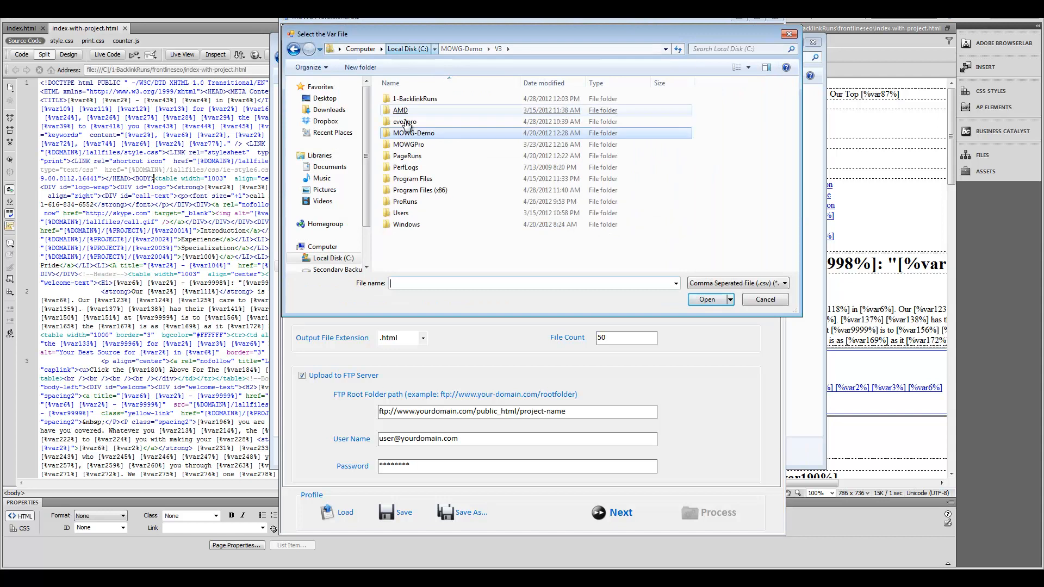
double_click(413, 98)
double_click(406, 110)
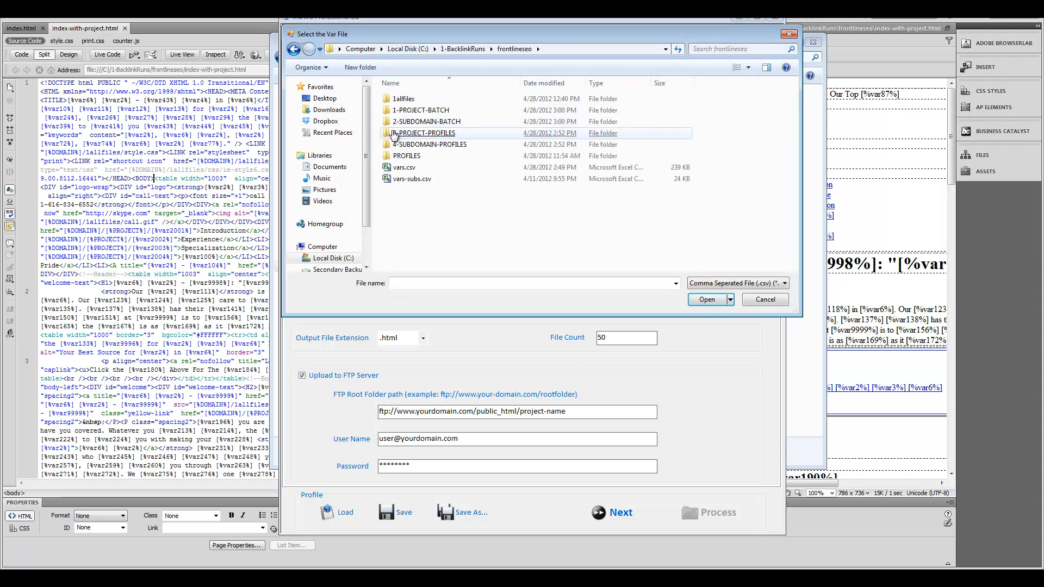
double_click(404, 168)
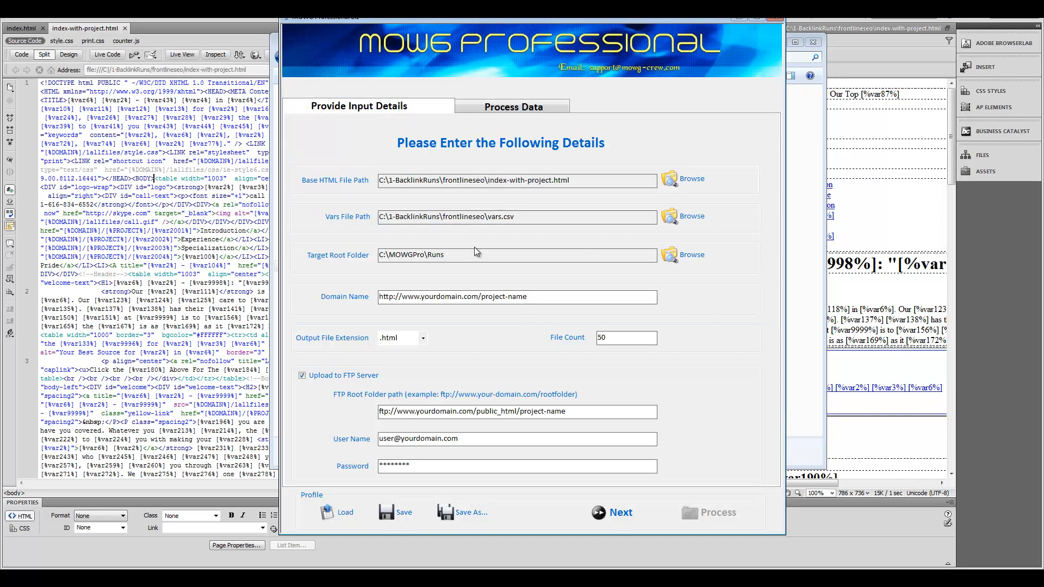
Step: Create a FrontLineSEO-Runs folder under MOWGPro\Runs and make it the Target Root Folder
left_click(671, 257)
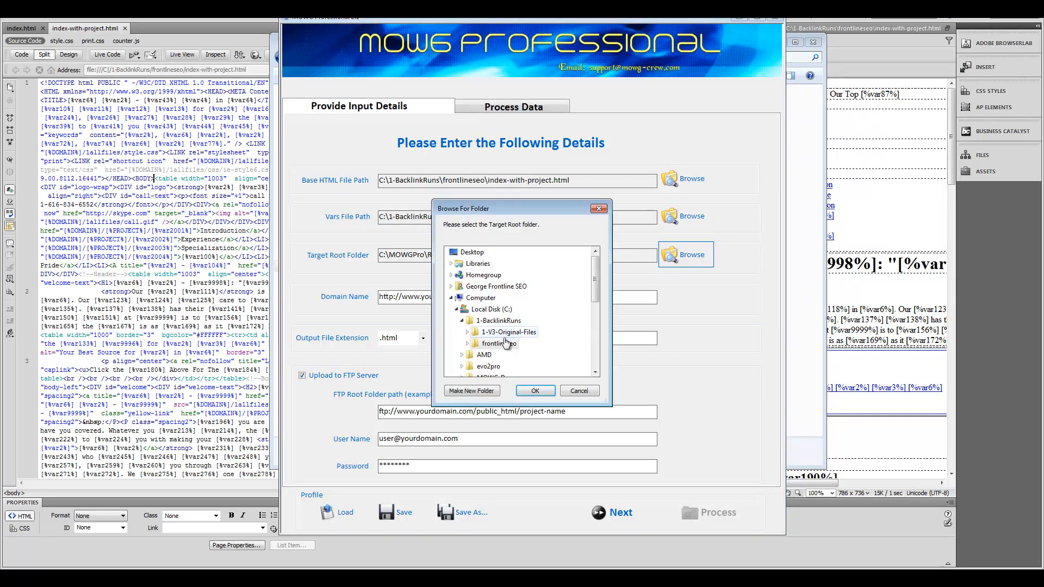
left_click(462, 320)
scroll(466, 340, "down", 1)
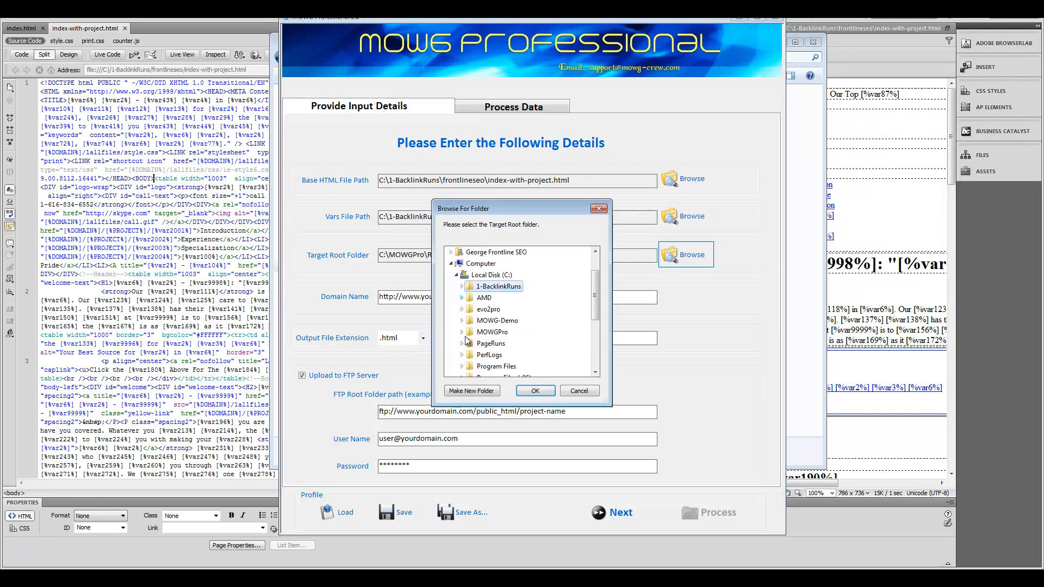
scroll(484, 348, "up", 1)
left_click(486, 368)
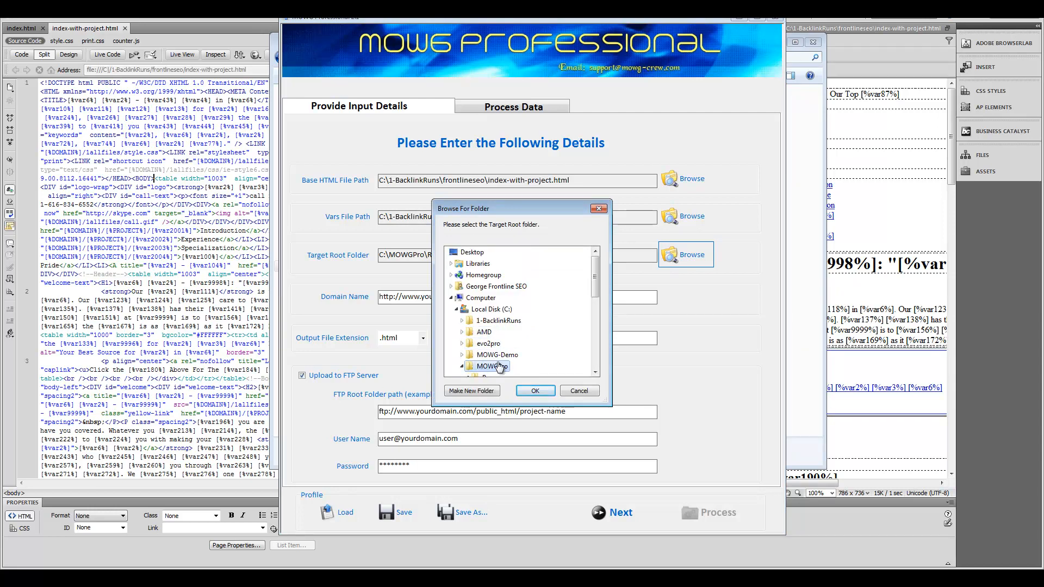
scroll(533, 359, "down", 1)
left_click(489, 344)
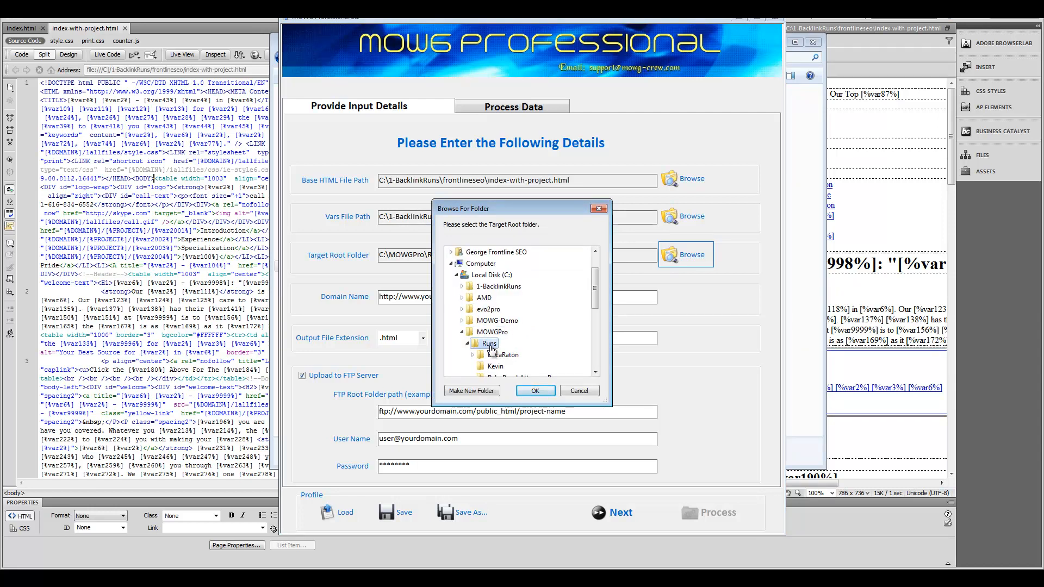
left_click(481, 389)
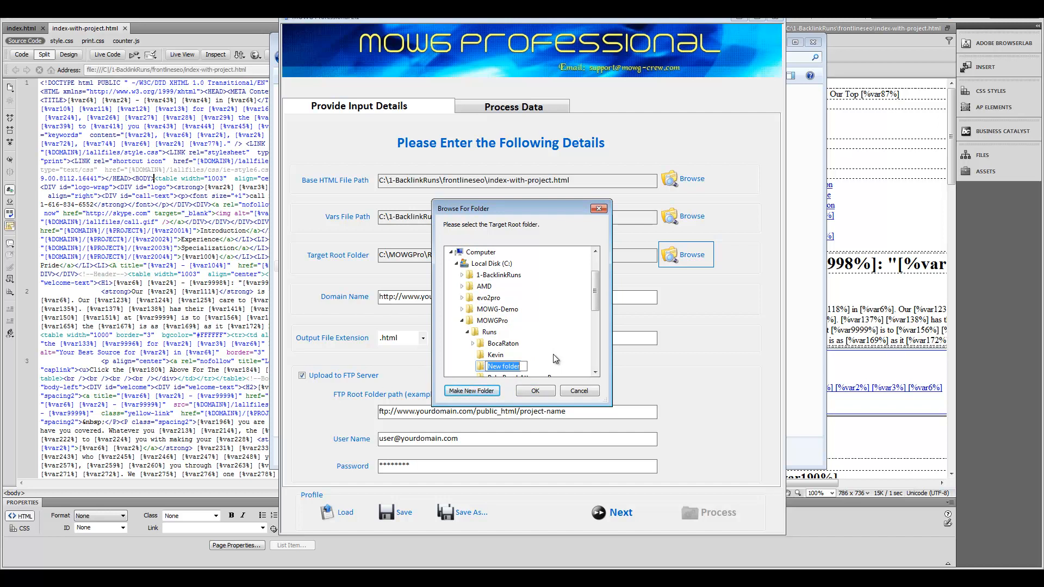
type("FrontLineSEO-Runs")
key("Return")
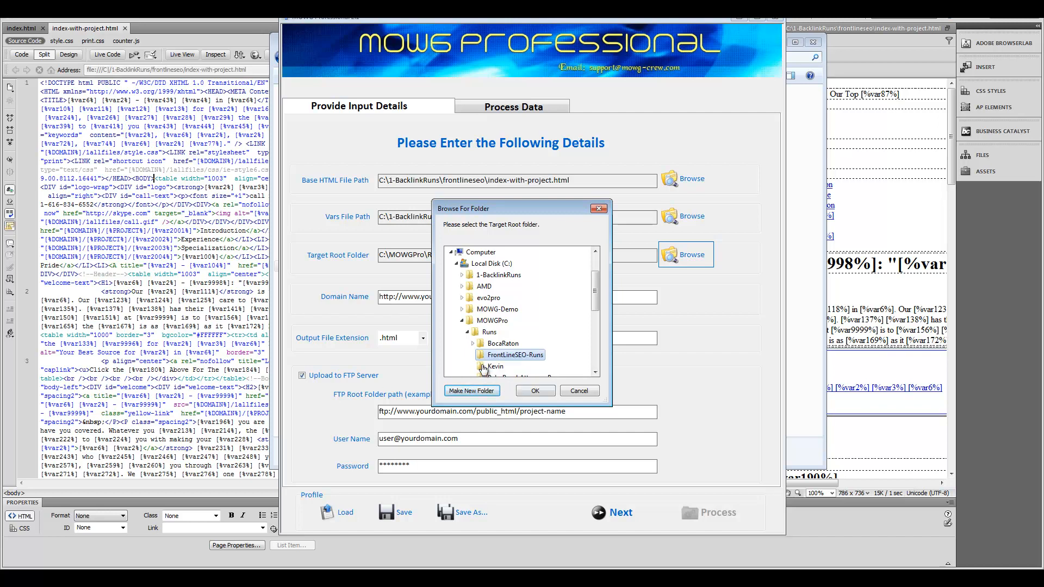
left_click(535, 391)
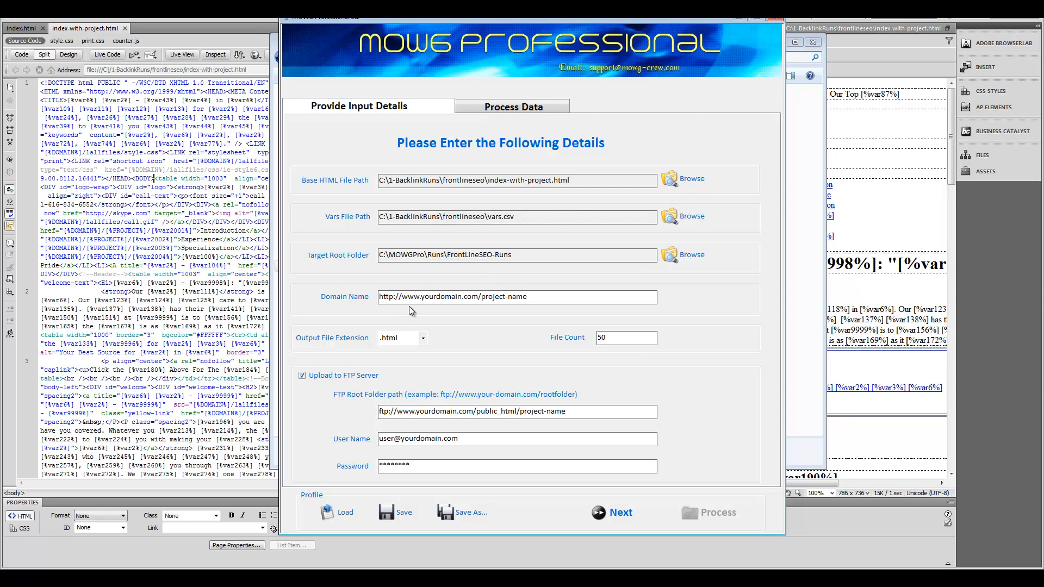
Step: Set the Domain Name to frontlinehomebusiness.com/frontlineseo
left_click_drag(422, 297, 590, 303)
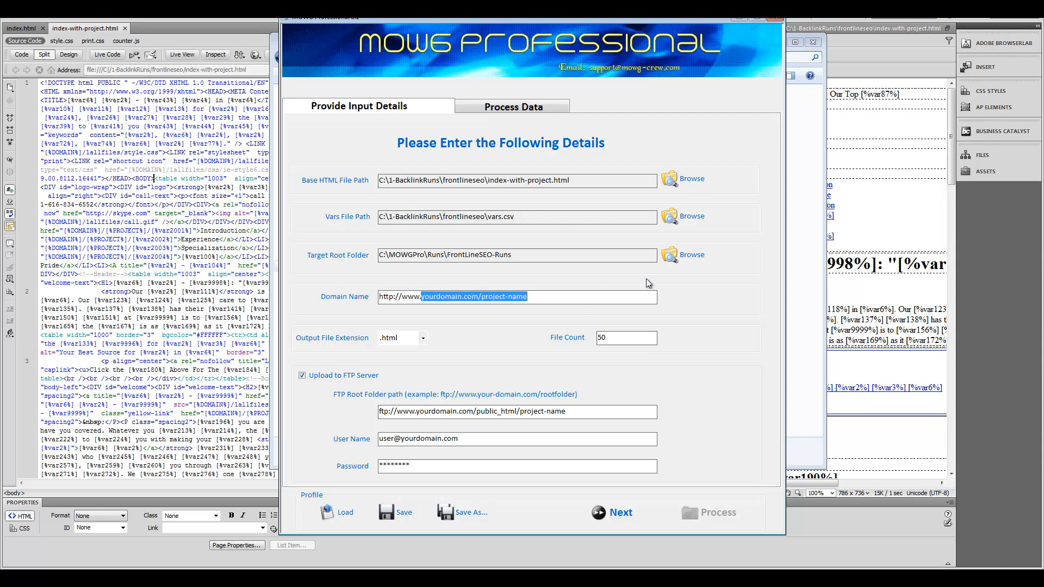
type("front")
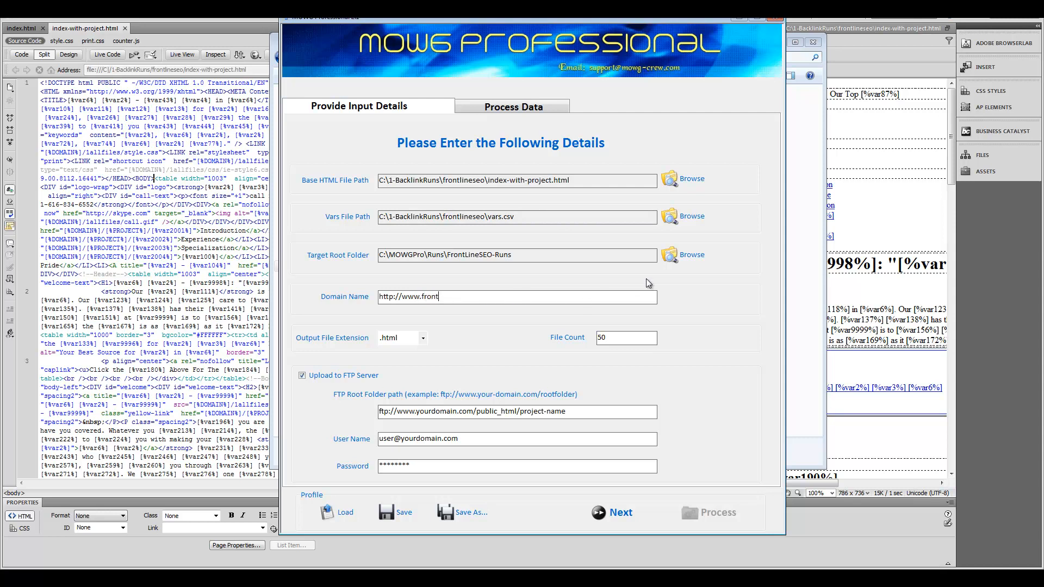
type("linehomebusiness.com/frontlineseo")
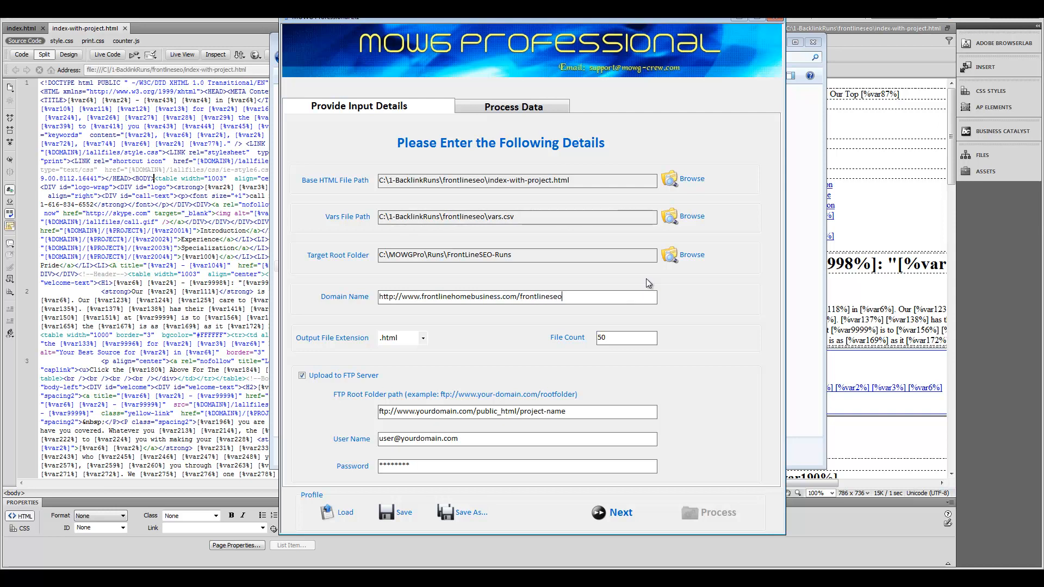
left_click_drag(602, 339, 565, 341)
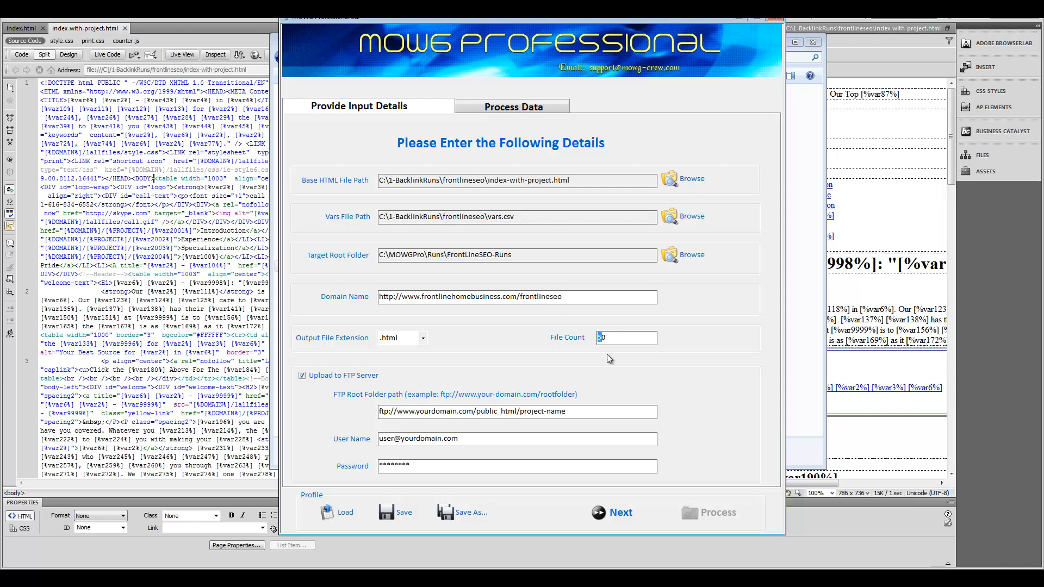
left_click_drag(414, 411, 938, 405)
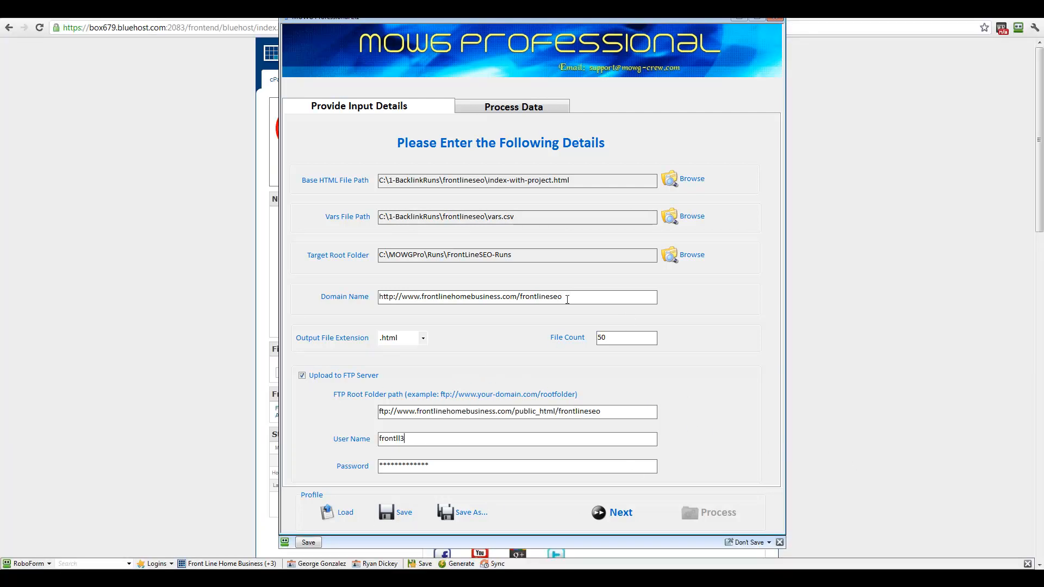
left_click_drag(402, 297, 574, 301)
Step: Make the FTP root path end in public_html/frontlineseo and verify the FTP login fields
left_click(513, 411)
left_click_drag(514, 411, 398, 411)
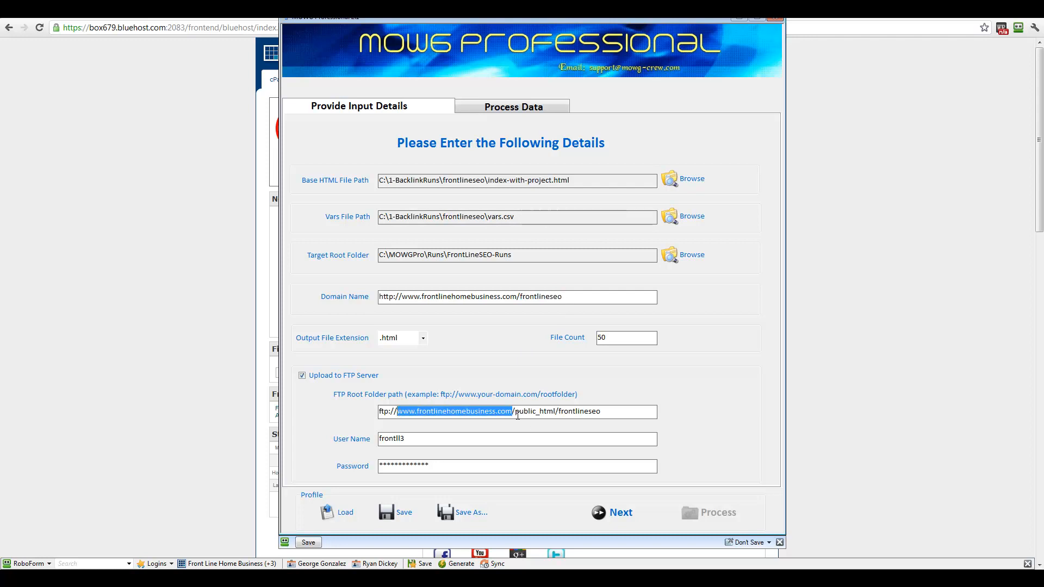
left_click_drag(514, 412, 569, 413)
left_click(562, 412)
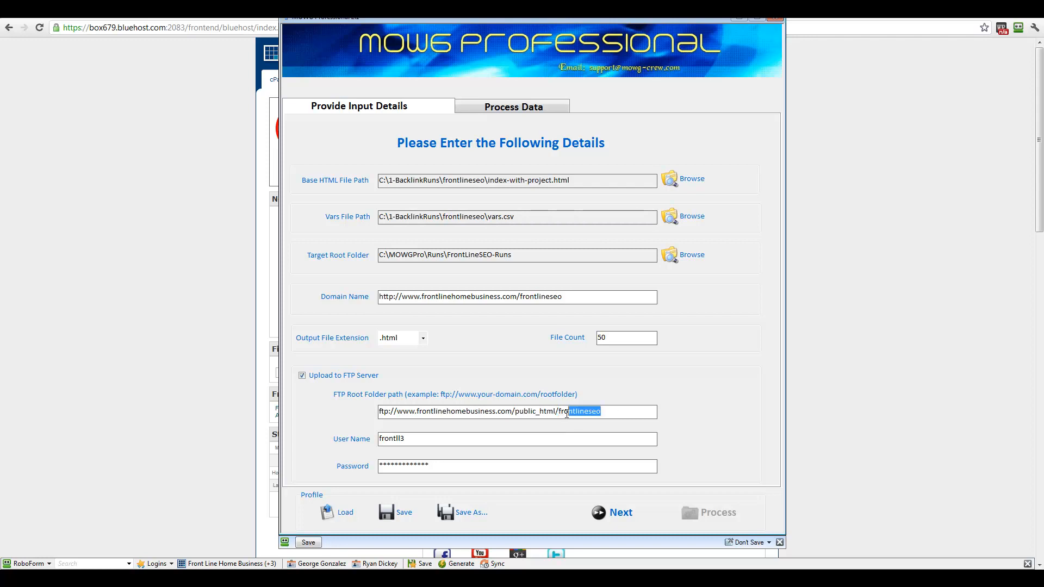
left_click_drag(521, 298, 577, 298)
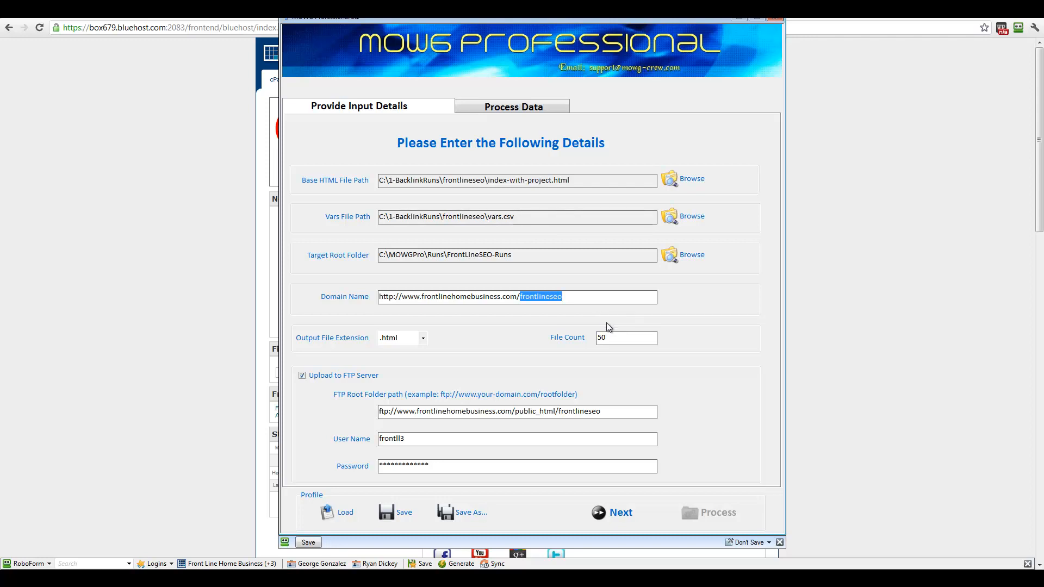
key("Right")
left_click(533, 437)
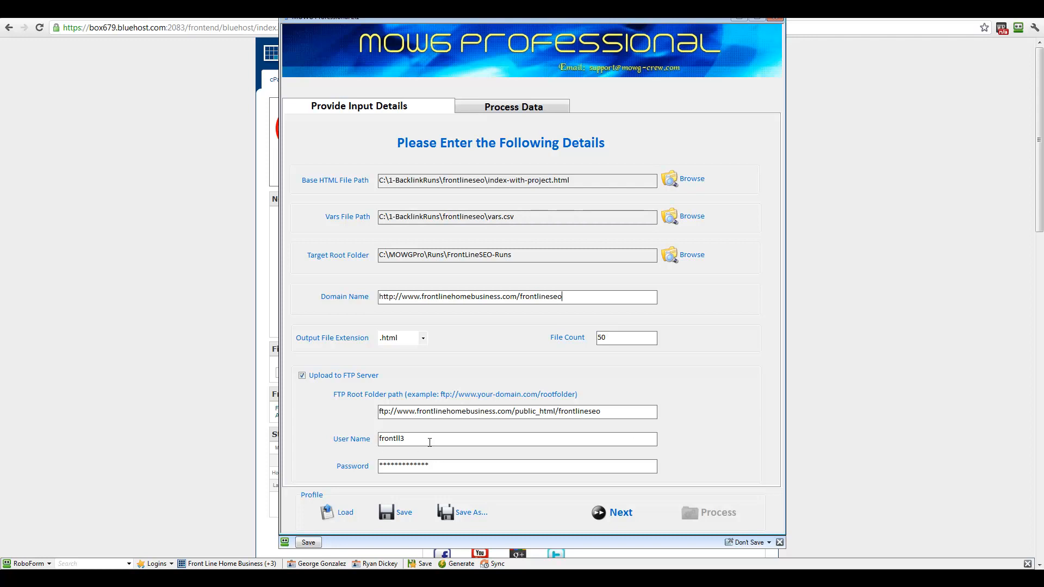
left_click(459, 467)
Step: Save the settings over index-with-project.pfl in 3-PROJECT-PROFILES and quit MOWG Professional
left_click(459, 514)
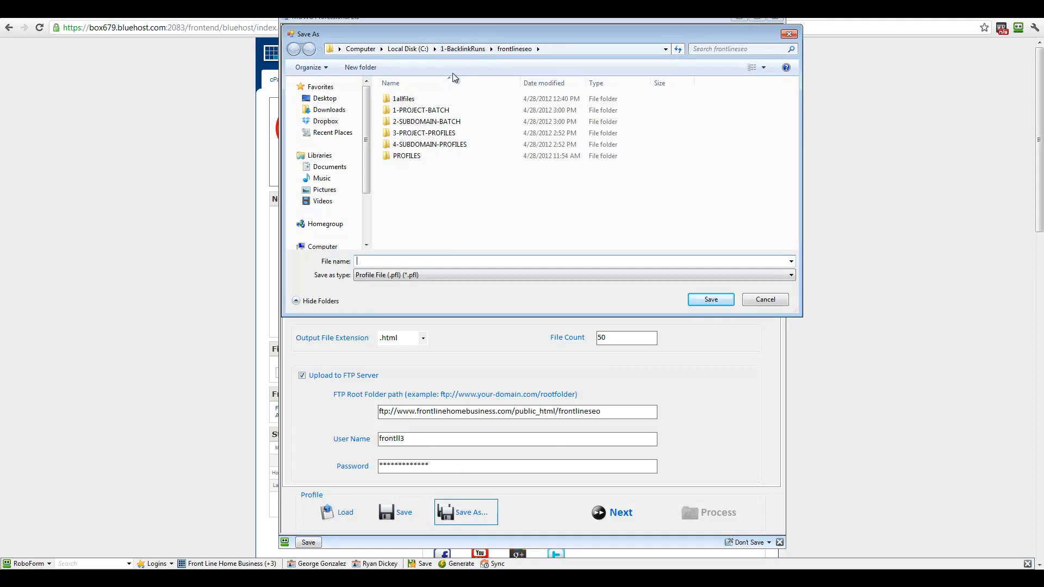
double_click(444, 135)
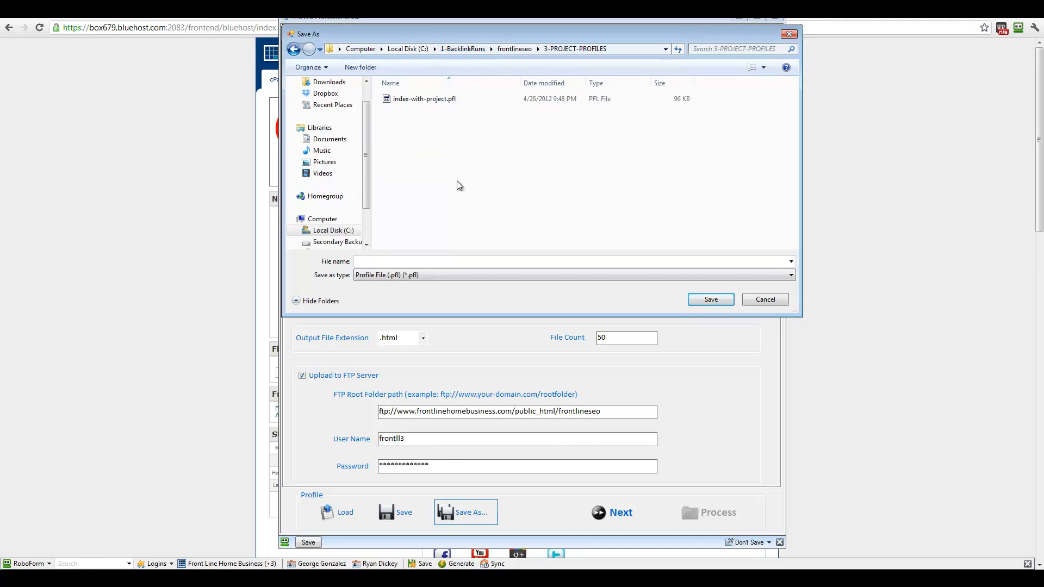
double_click(429, 99)
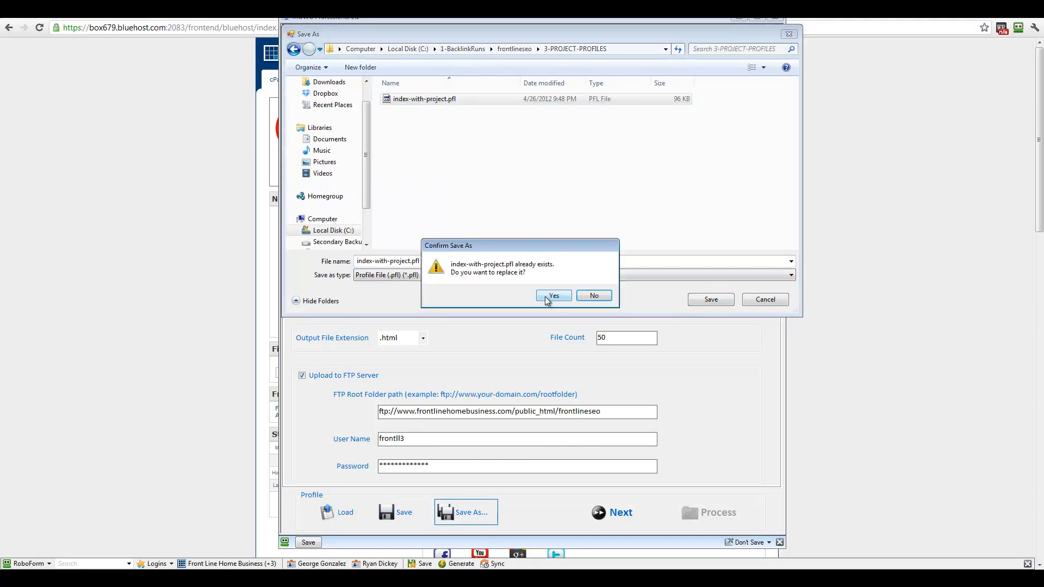
left_click(547, 299)
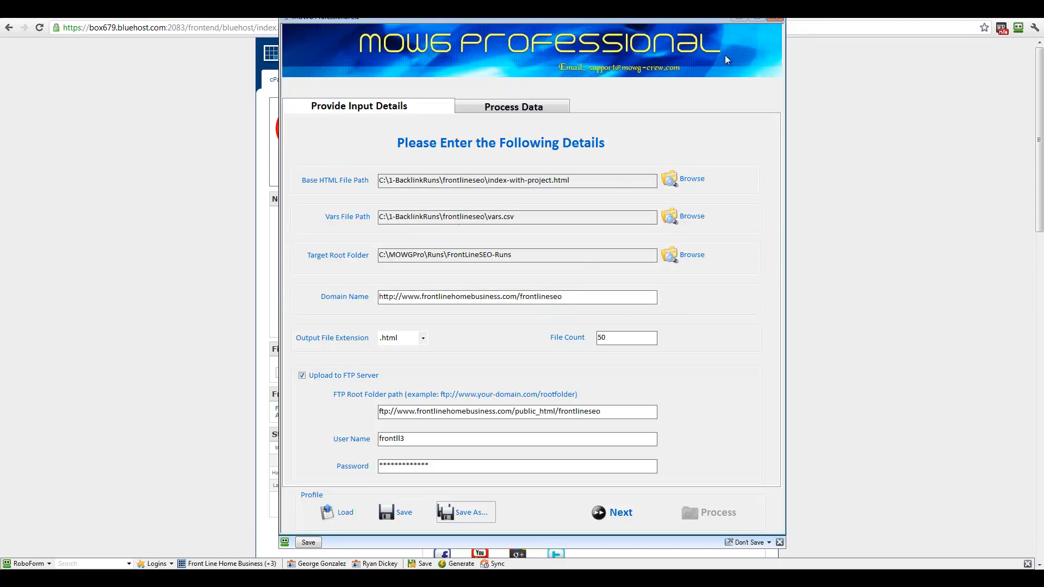
left_click(778, 18)
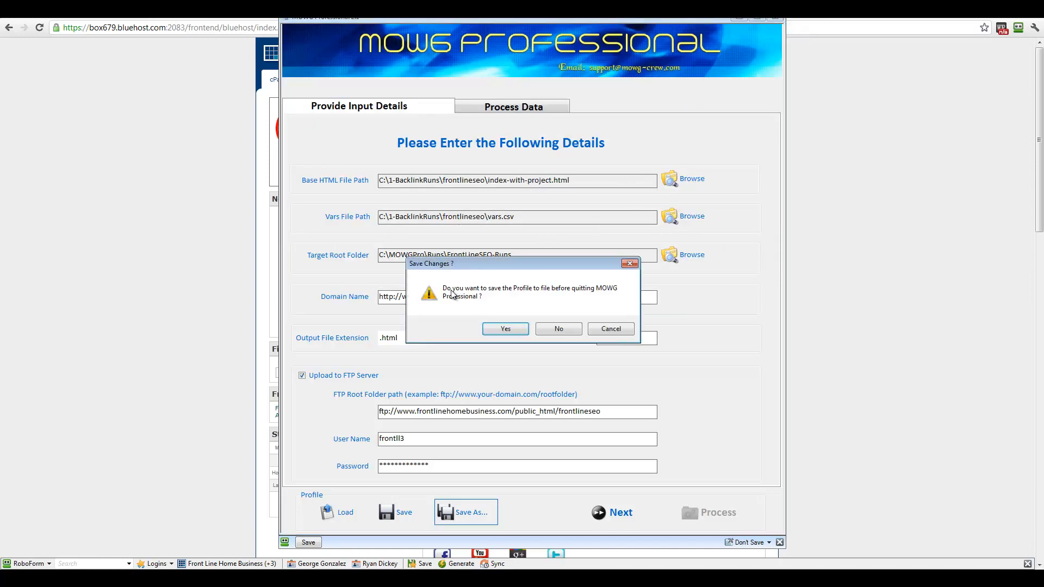
left_click(505, 329)
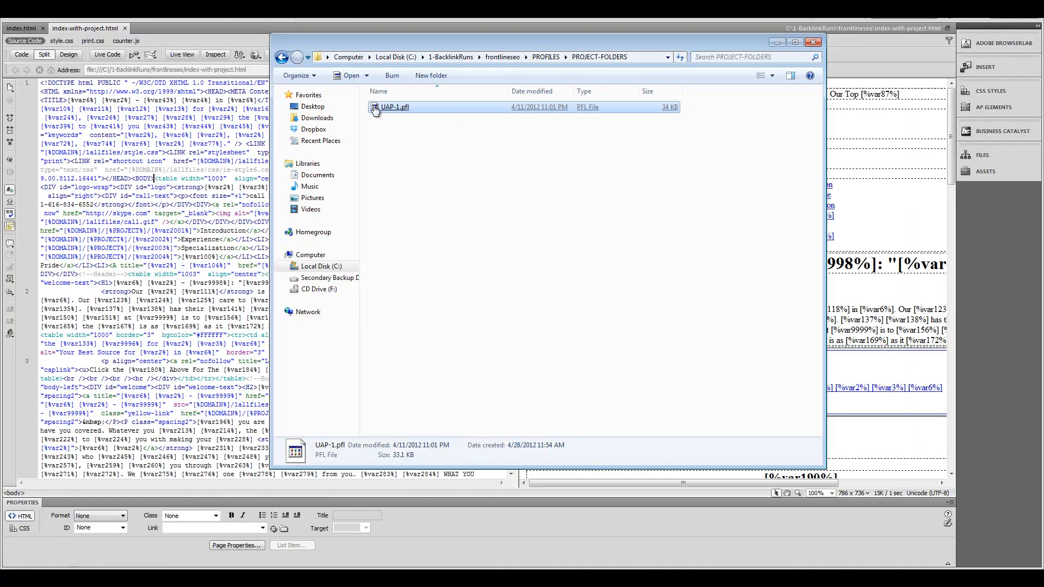
Step: Confirm index-with-project.pfl exists in frontlineseo\3-PROJECT-PROFILES and relaunch MOWG Professional
left_click(446, 58)
double_click(408, 117)
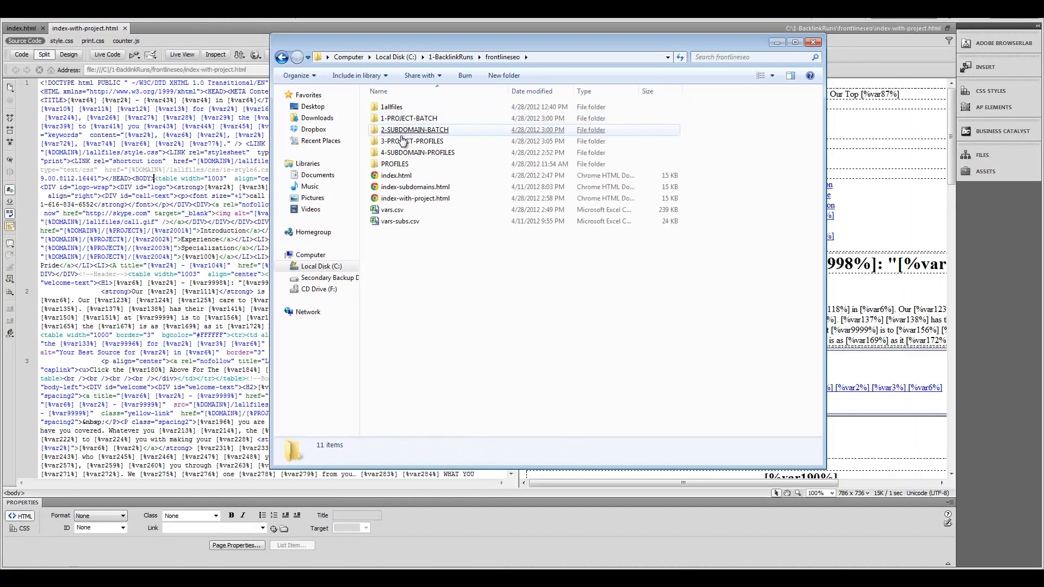
double_click(408, 142)
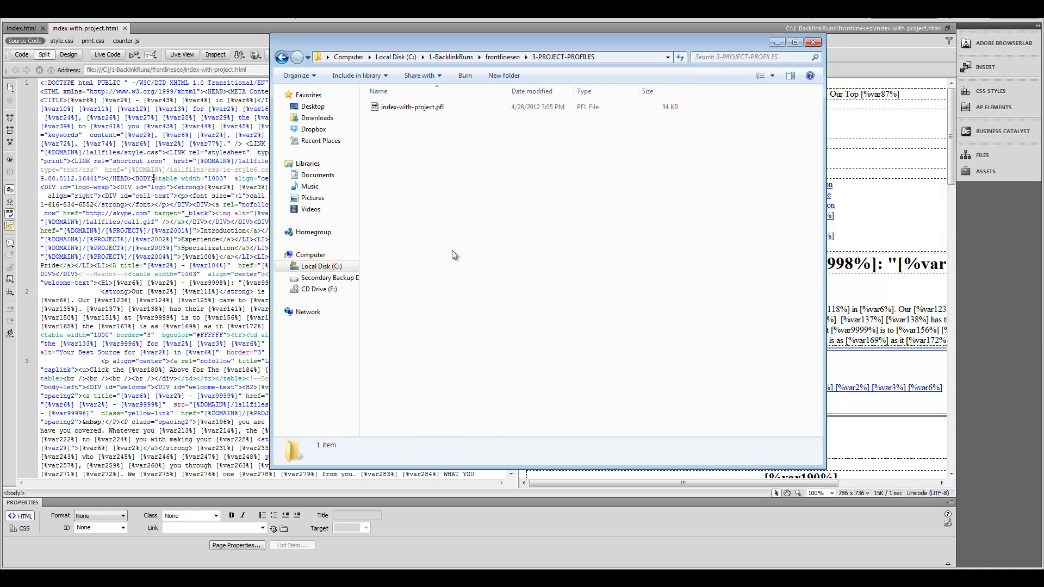
left_click(412, 108)
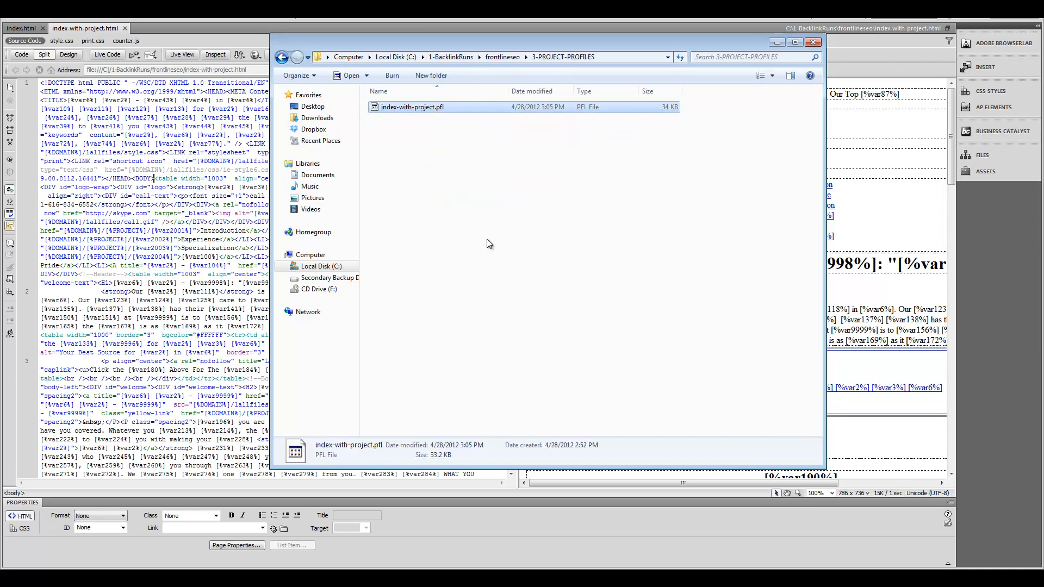
key("alt+Tab")
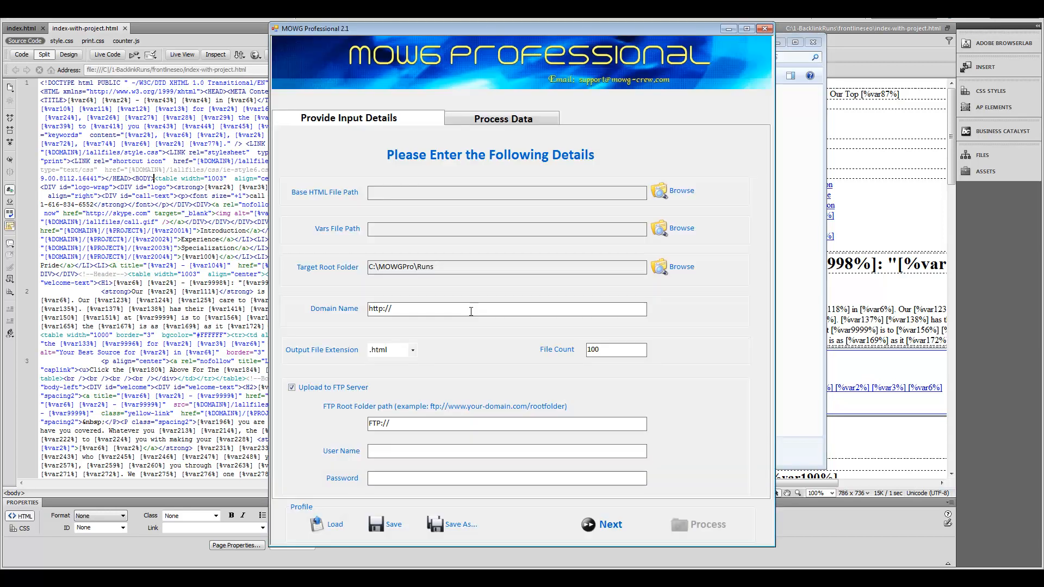
Step: Load index-with-project.pfl and run processing: 50 HTML pages created, 148 files uploaded
left_click(334, 521)
double_click(433, 112)
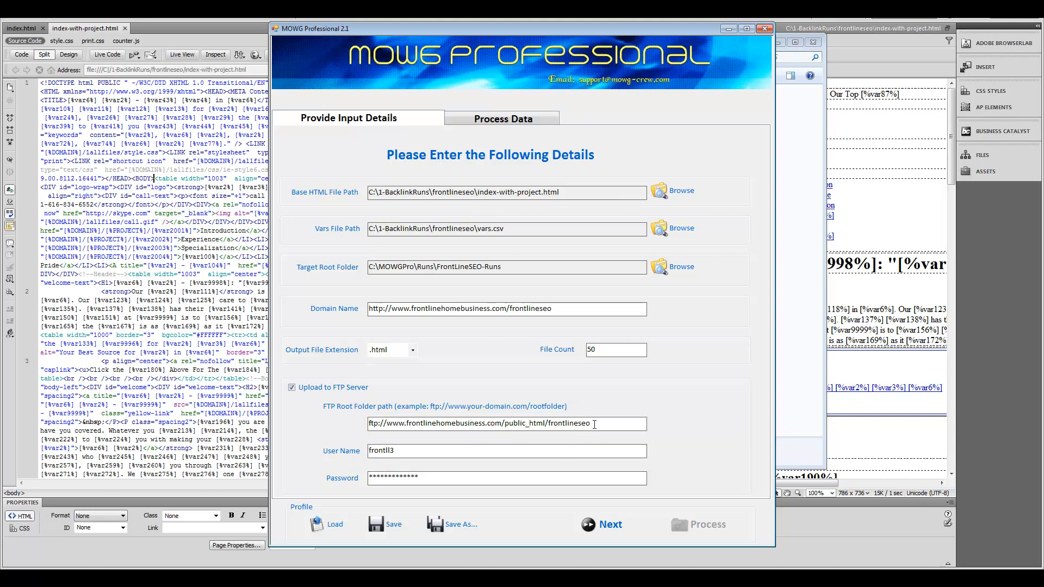
left_click(601, 529)
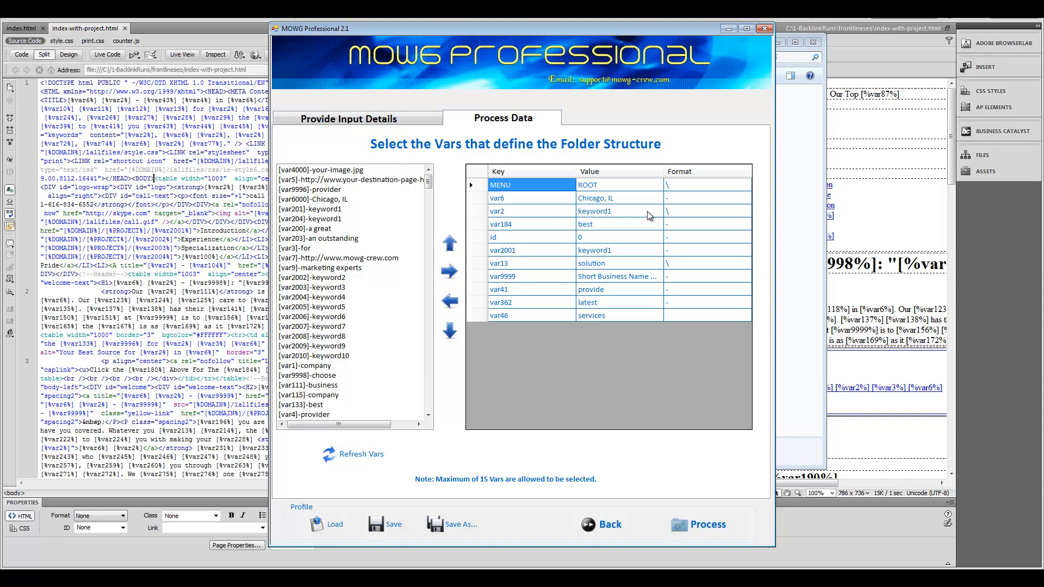
left_click(603, 525)
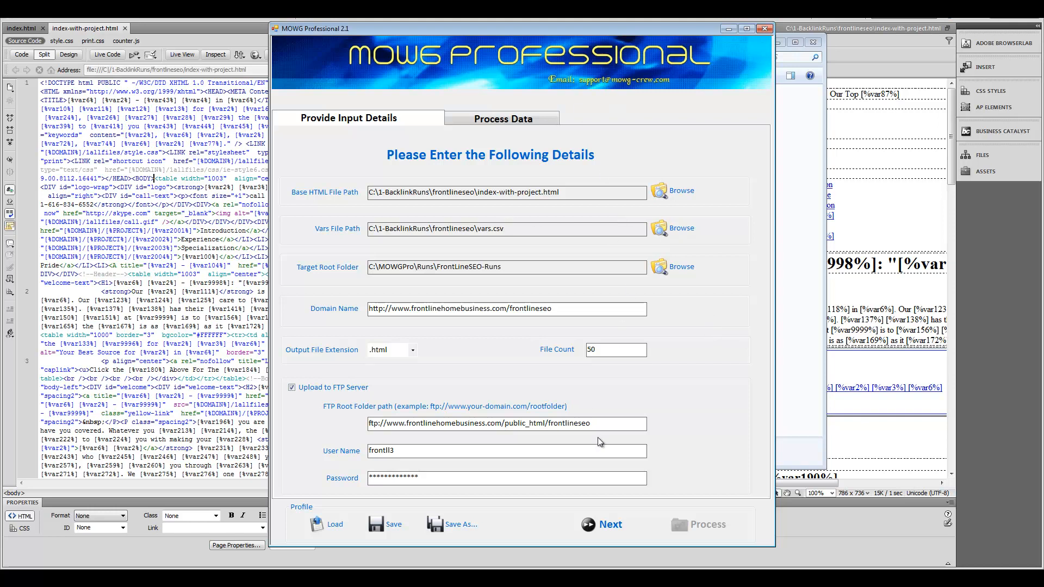
left_click(605, 525)
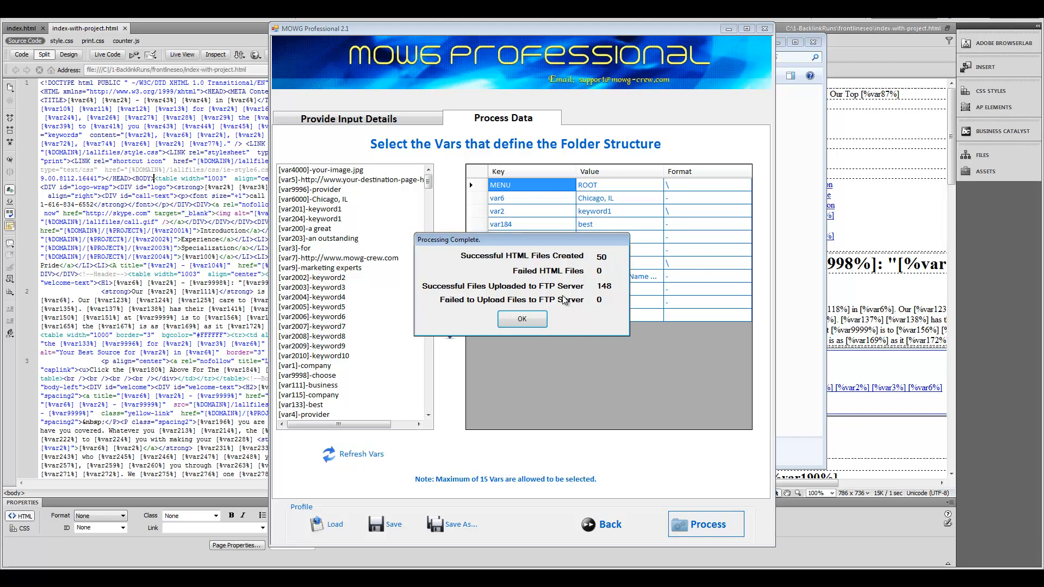
left_click(541, 322)
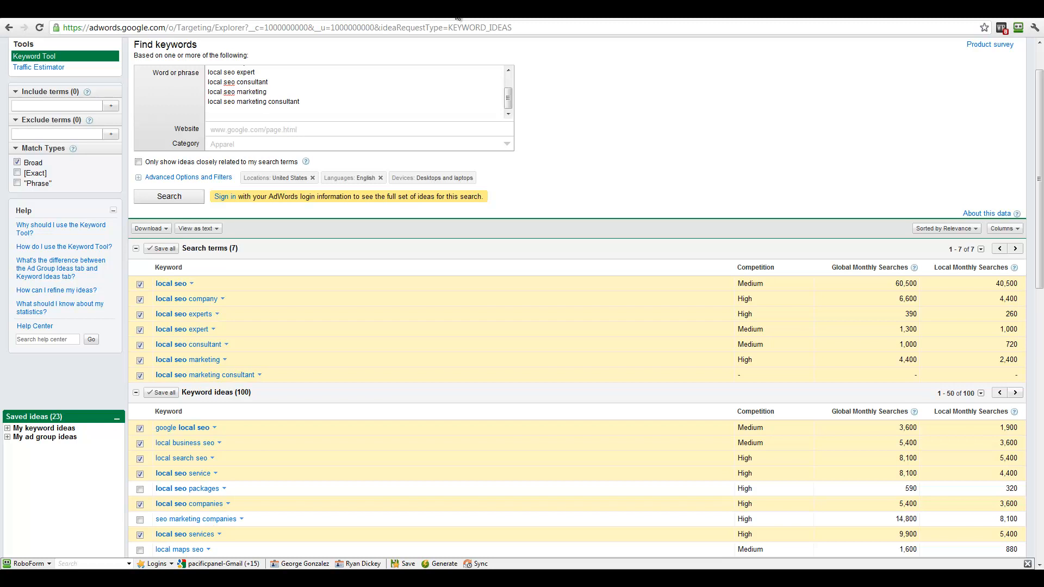
Step: Open frontlinehomebusiness.com/frontlineseo in a new Chrome tab
key("ctrl+t")
type("frontlinehomebusiness.com")
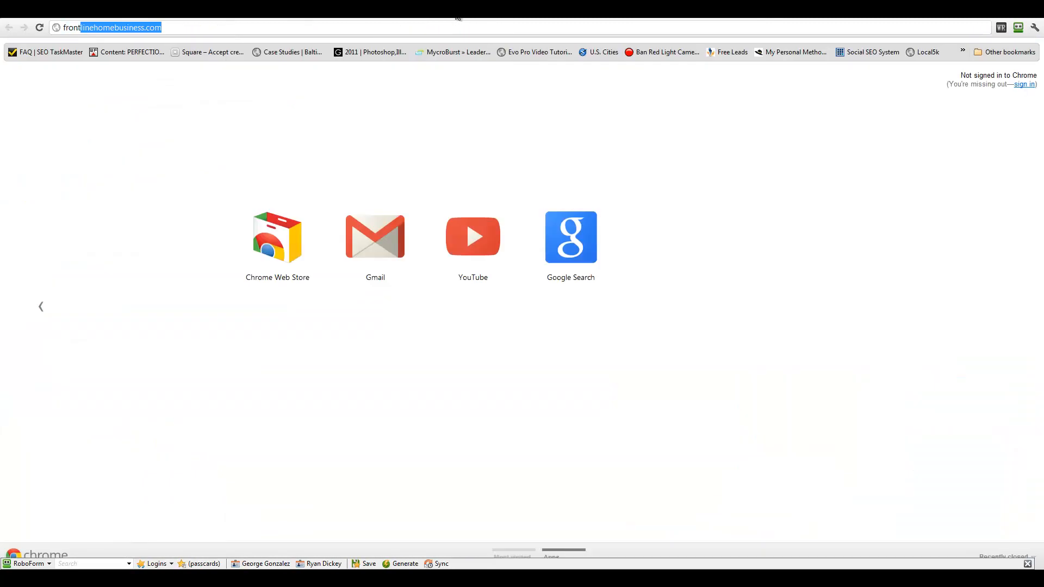
key("Return")
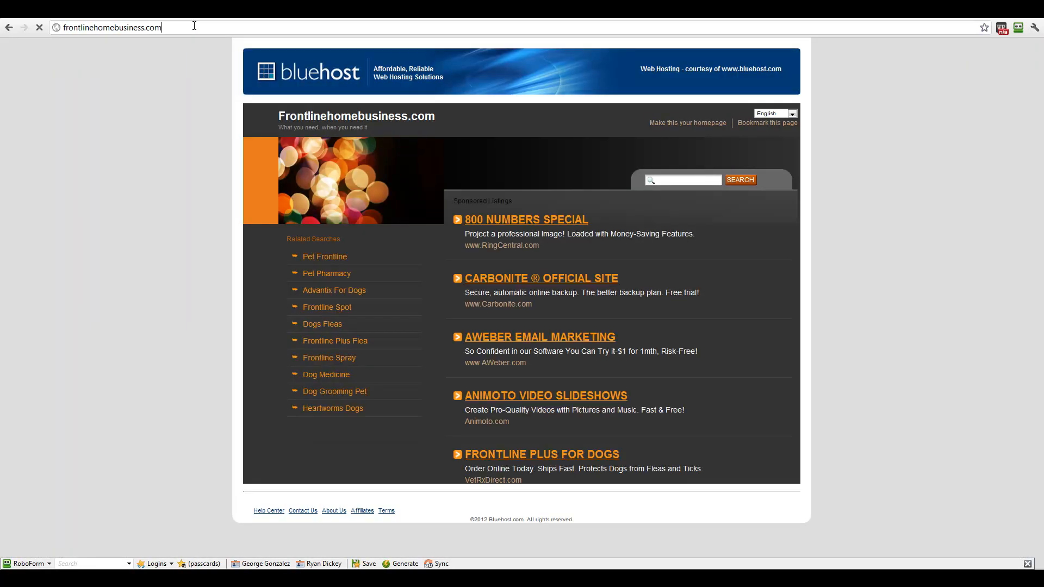
left_click(194, 26)
left_click(194, 26)
key("Return")
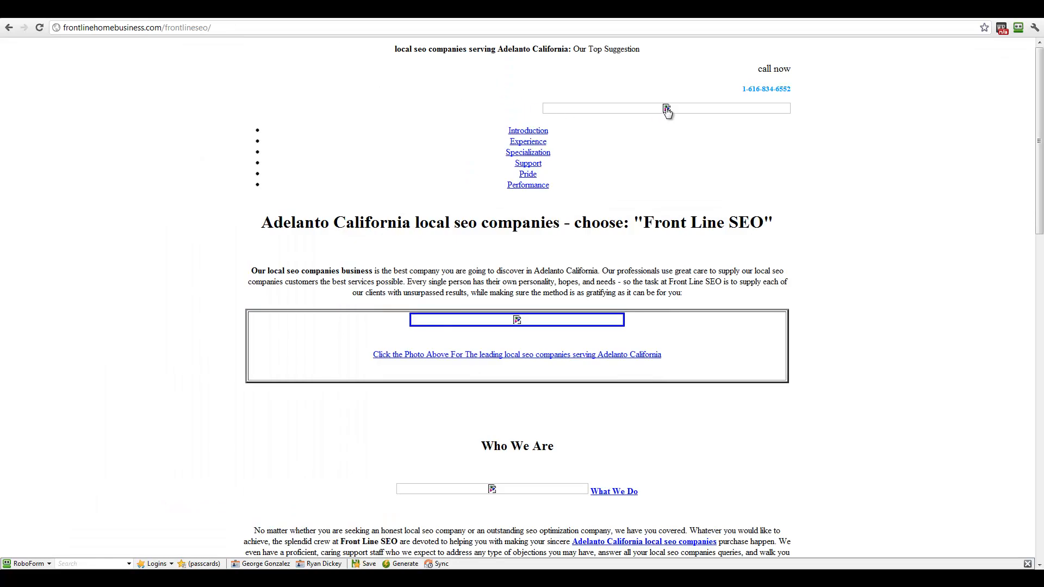
Step: Open the broken image in its own tab and confirm 1allfiles/local-seo.jpg returns 404
right_click(481, 321)
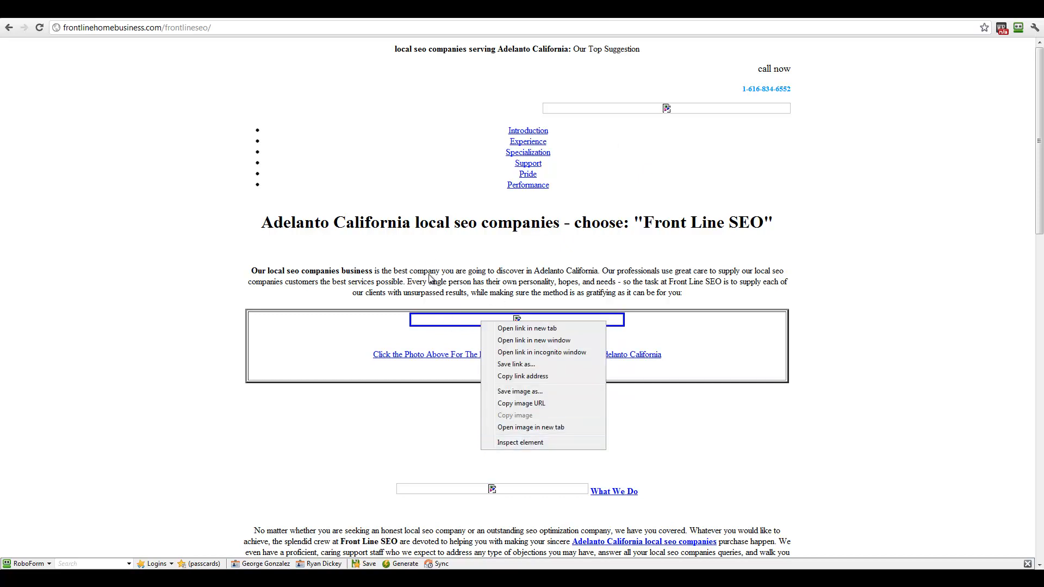
left_click(521, 427)
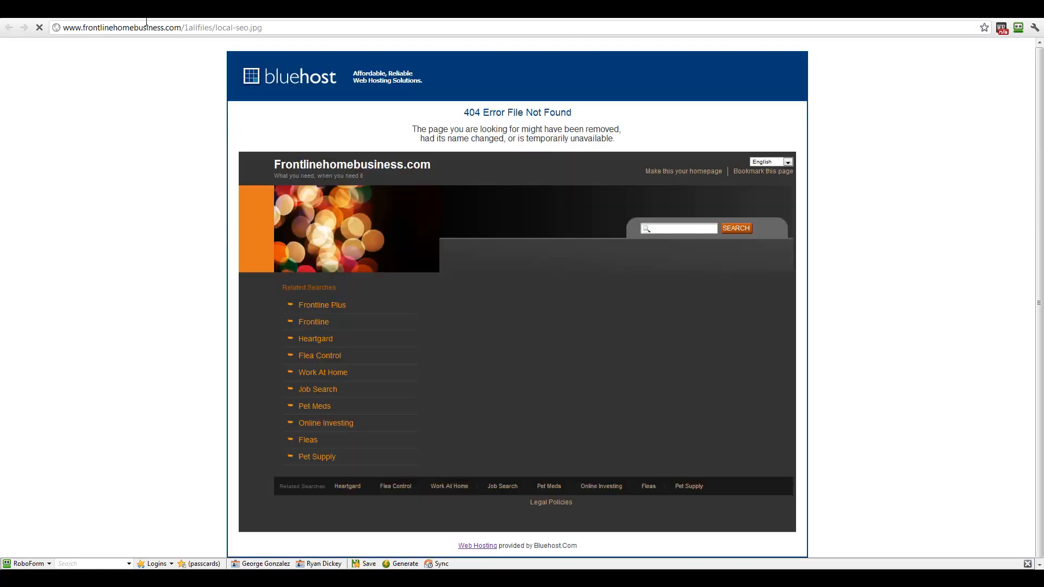
left_click(94, 24)
left_click_drag(185, 27, 268, 30)
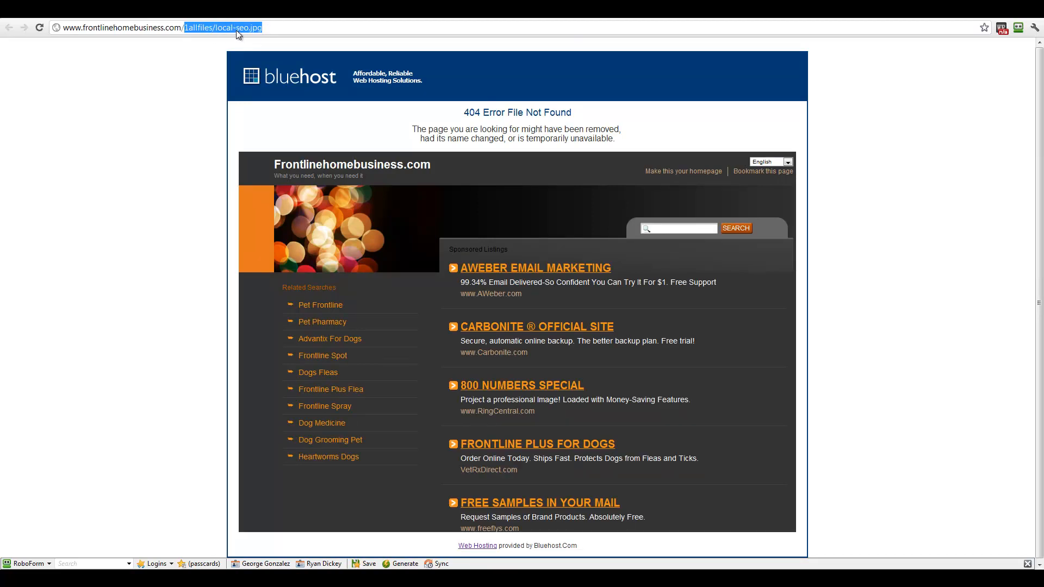
left_click(279, 28)
key("alt+Tab")
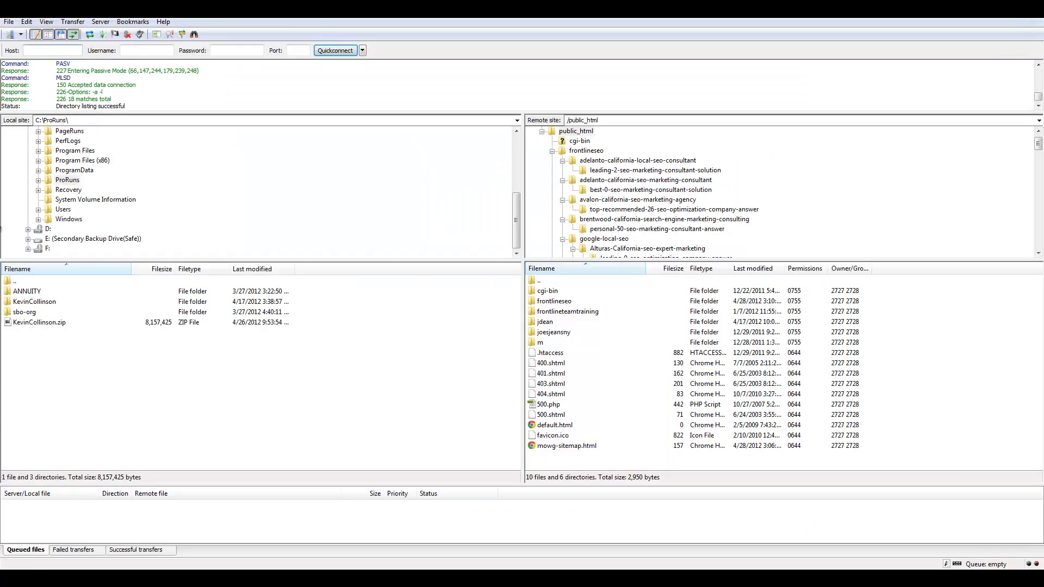
Step: Upload the local C:\1-BacklinkRuns\frontlineseo\1allfiles folder to /public_html
double_click(9, 283)
double_click(9, 284)
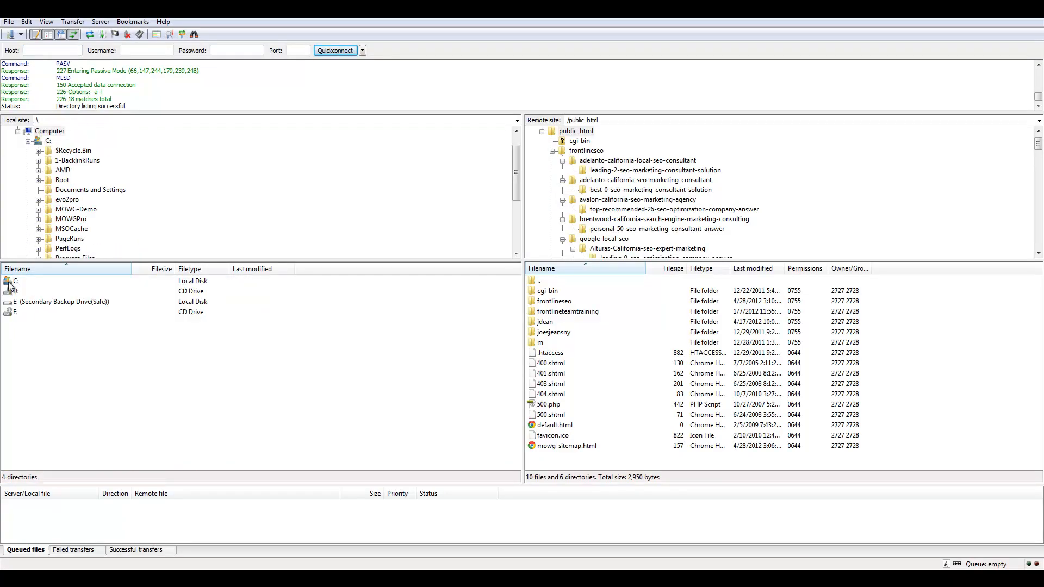
double_click(16, 288)
left_click(30, 301)
double_click(30, 301)
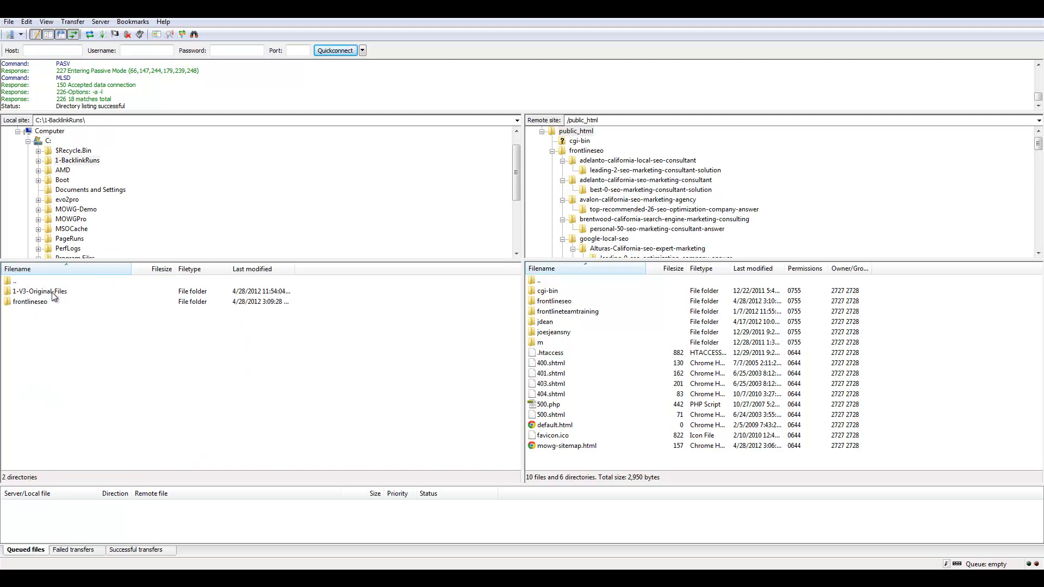
double_click(32, 299)
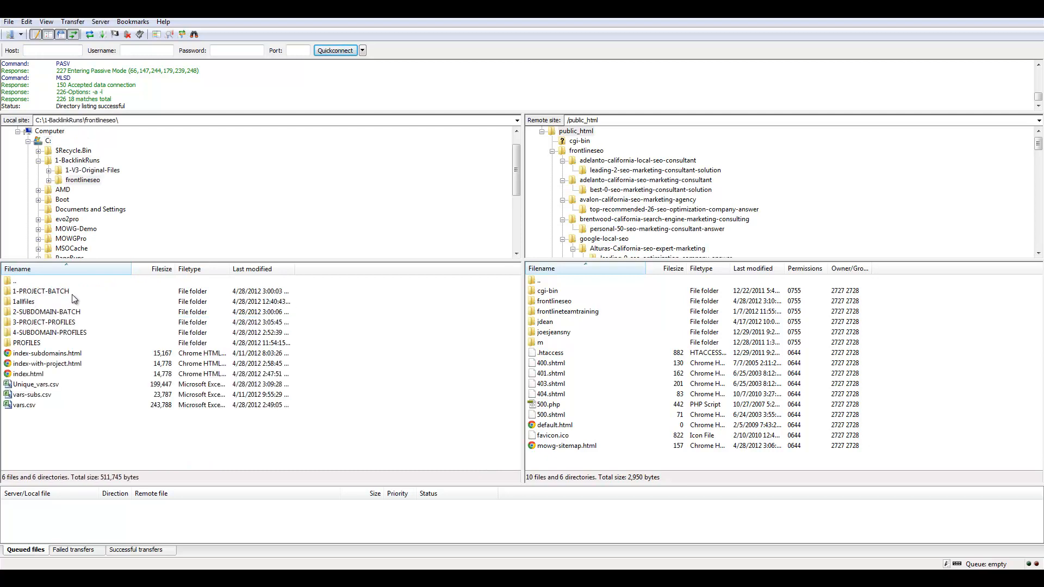
right_click(31, 304)
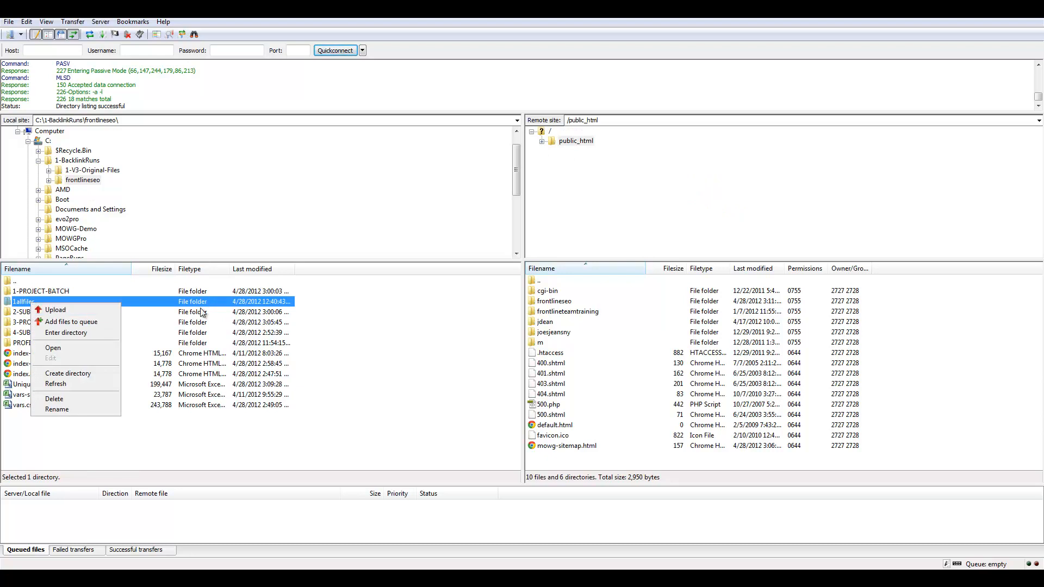
left_click(43, 310)
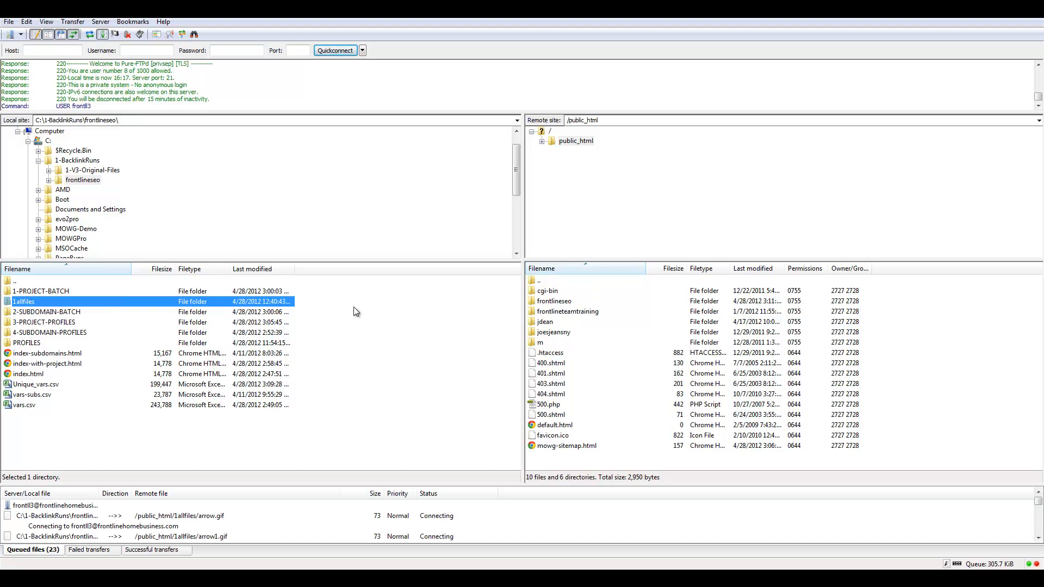